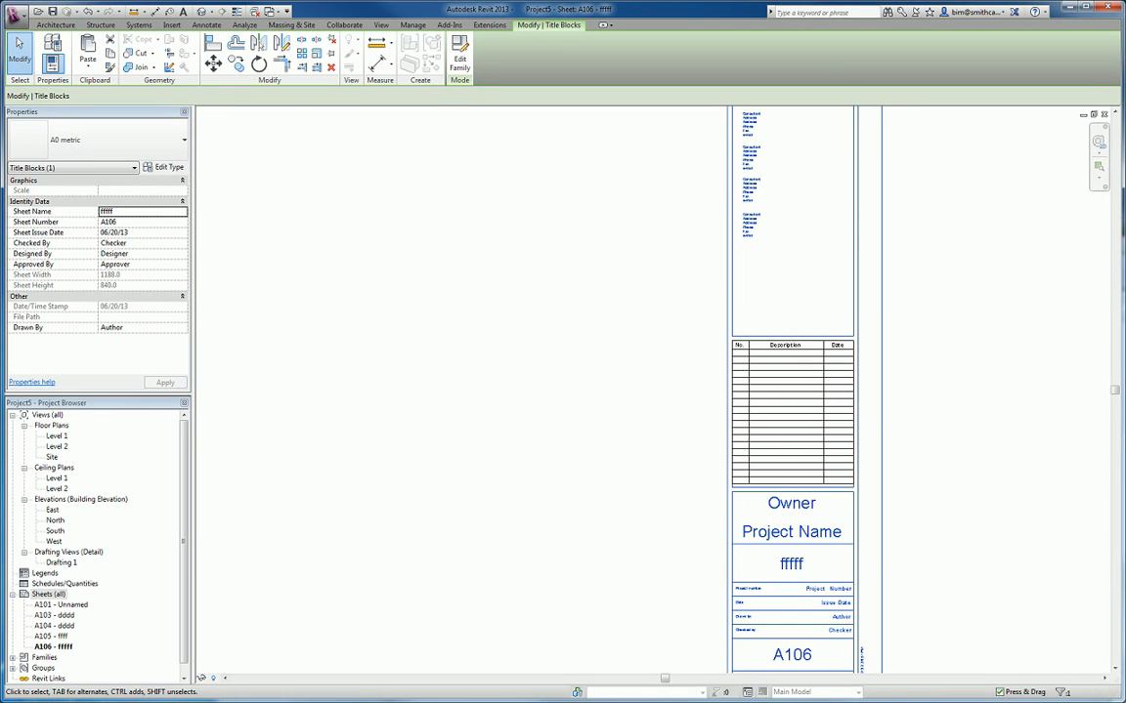
- Open the sheet's A0 metric title block family for editing
{"action": "key", "text": "Escape"}
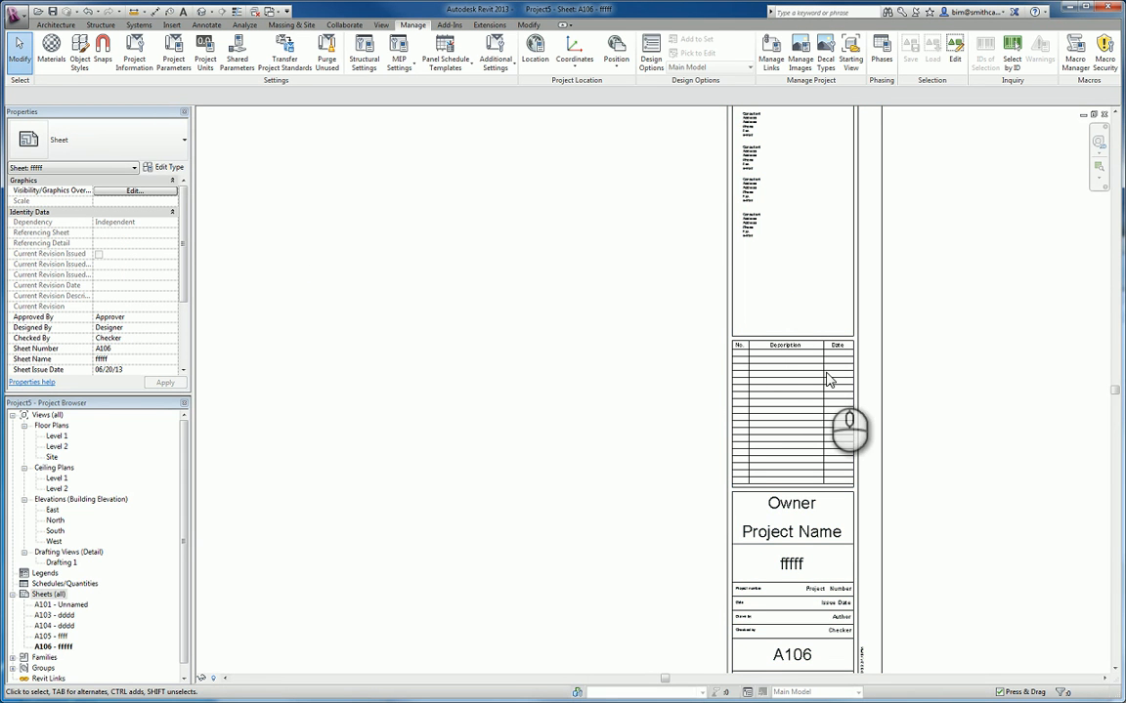
{"action": "left_click", "coordinate": [883, 350]}
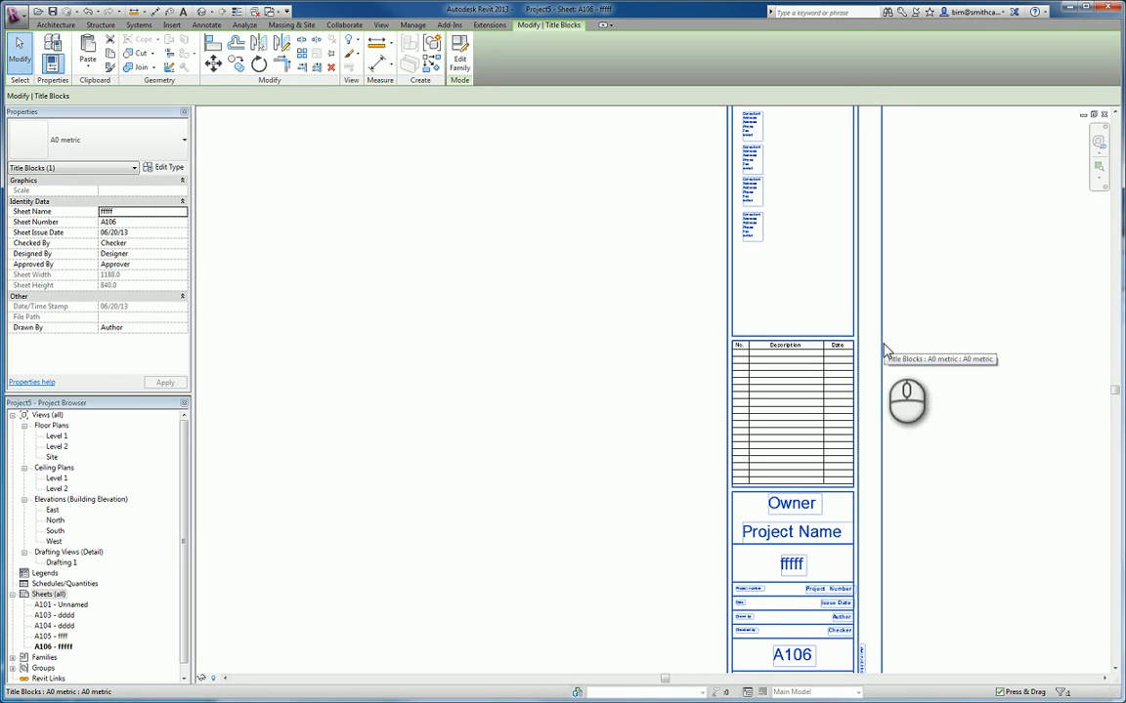
{"action": "left_click", "coordinate": [458, 78]}
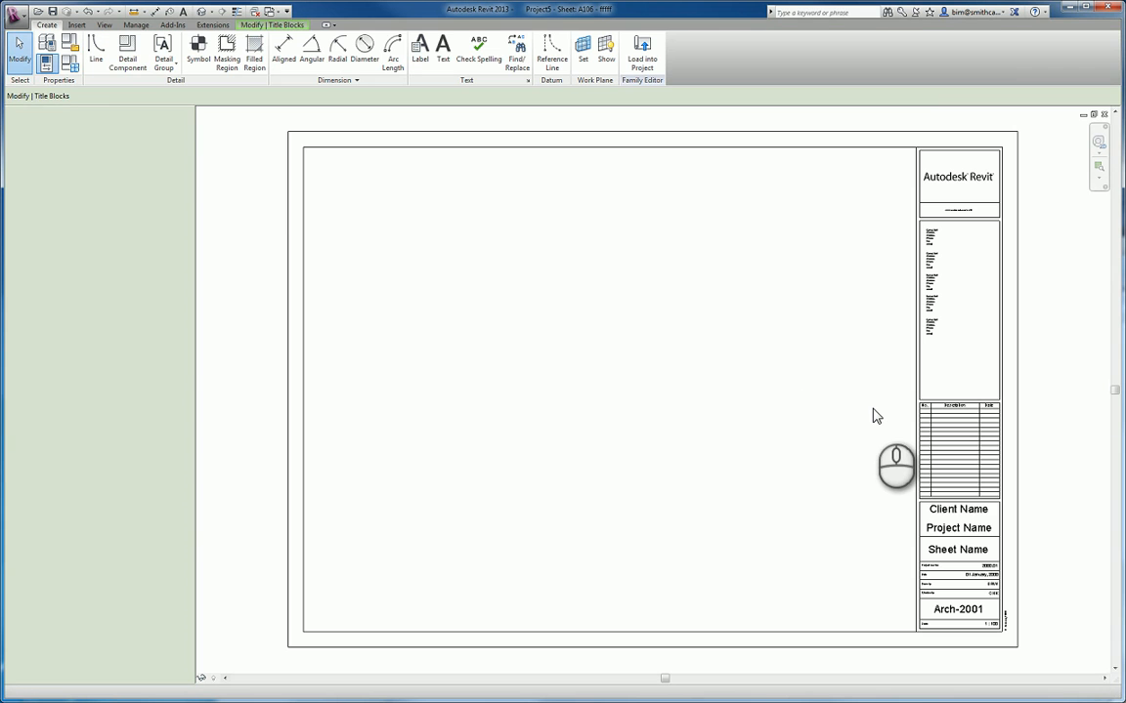
{"action": "left_click", "coordinate": [873, 411]}
{"action": "scroll", "coordinate": [570, 282], "scroll_direction": "down", "scroll_amount": 2}
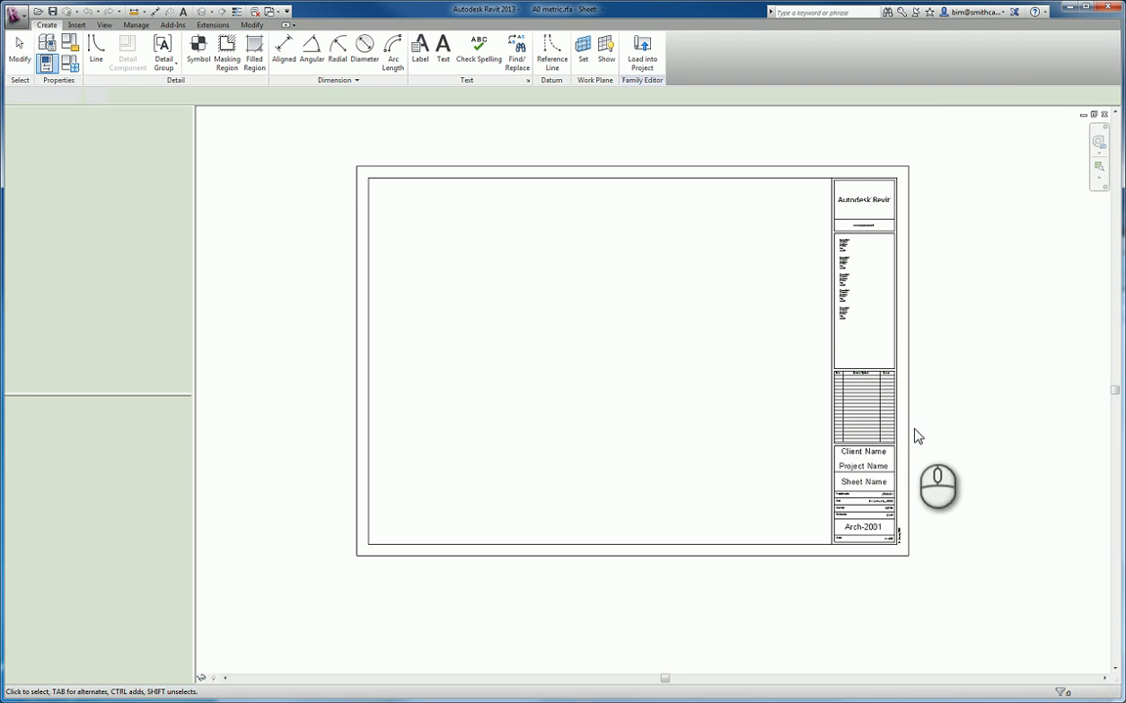
{"action": "left_click", "coordinate": [913, 430]}
{"action": "scroll", "coordinate": [821, 387], "scroll_direction": "up", "scroll_amount": 4}
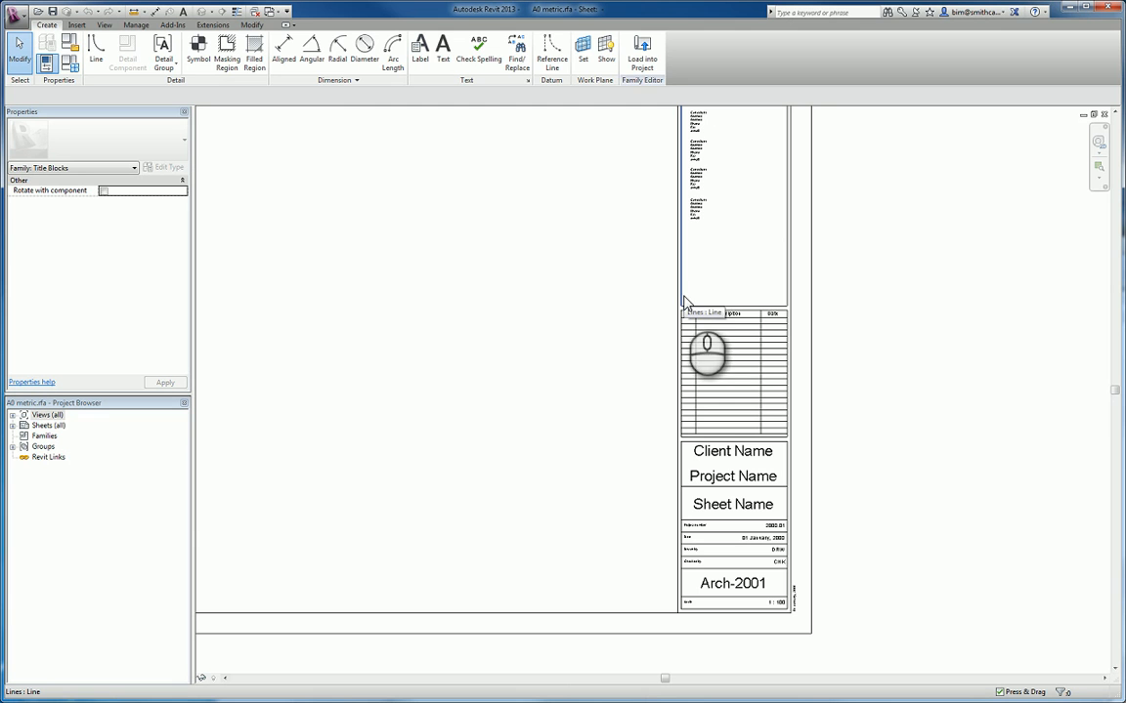
- Create a new shared parameter file and add a parameter group named Titleblock to it
{"action": "left_click", "coordinate": [137, 25]}
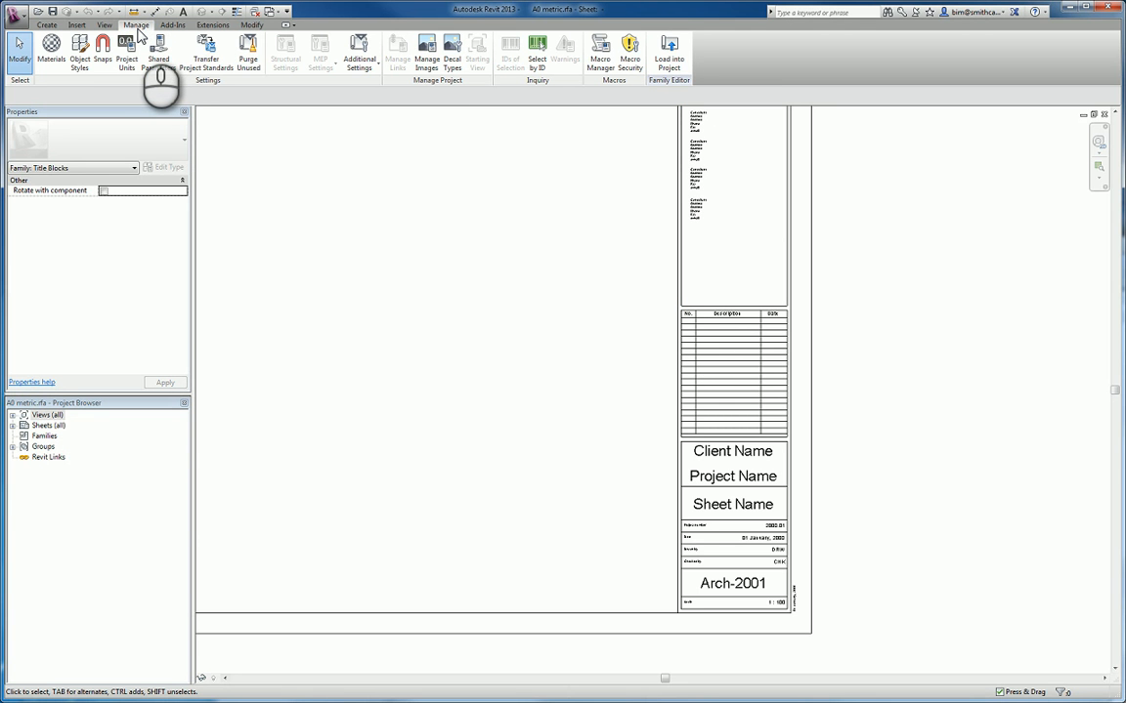
{"action": "left_click", "coordinate": [161, 69]}
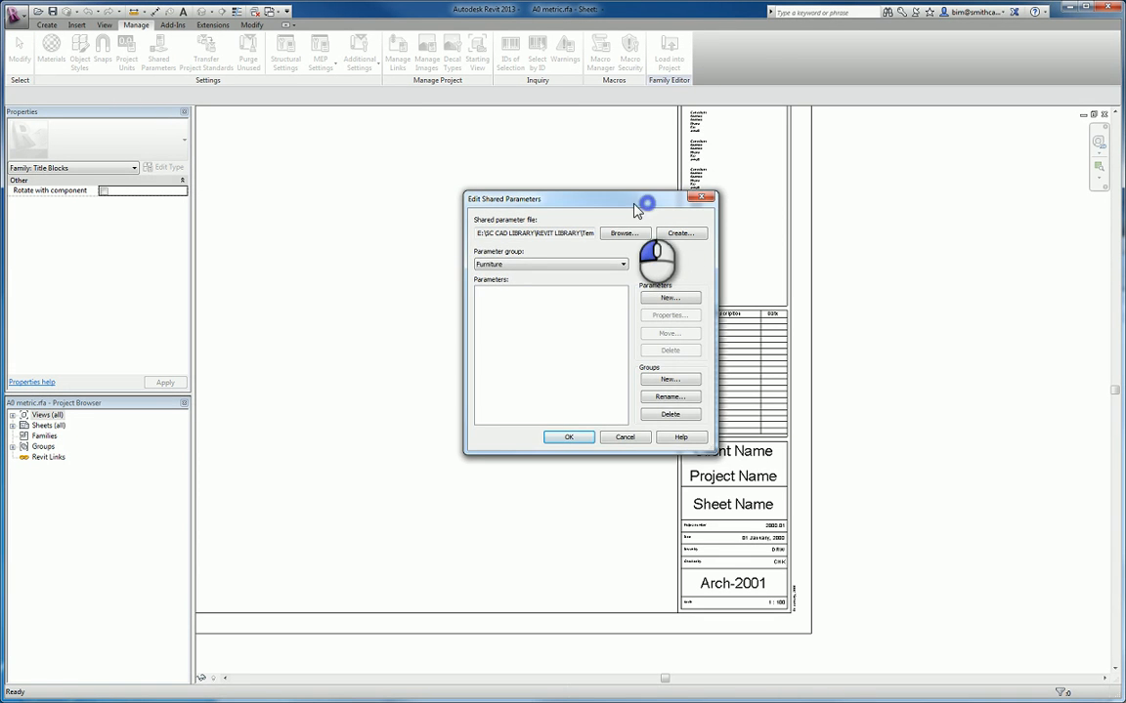
{"action": "left_click_drag", "start_coordinate": [635, 208], "coordinate": [561, 239]}
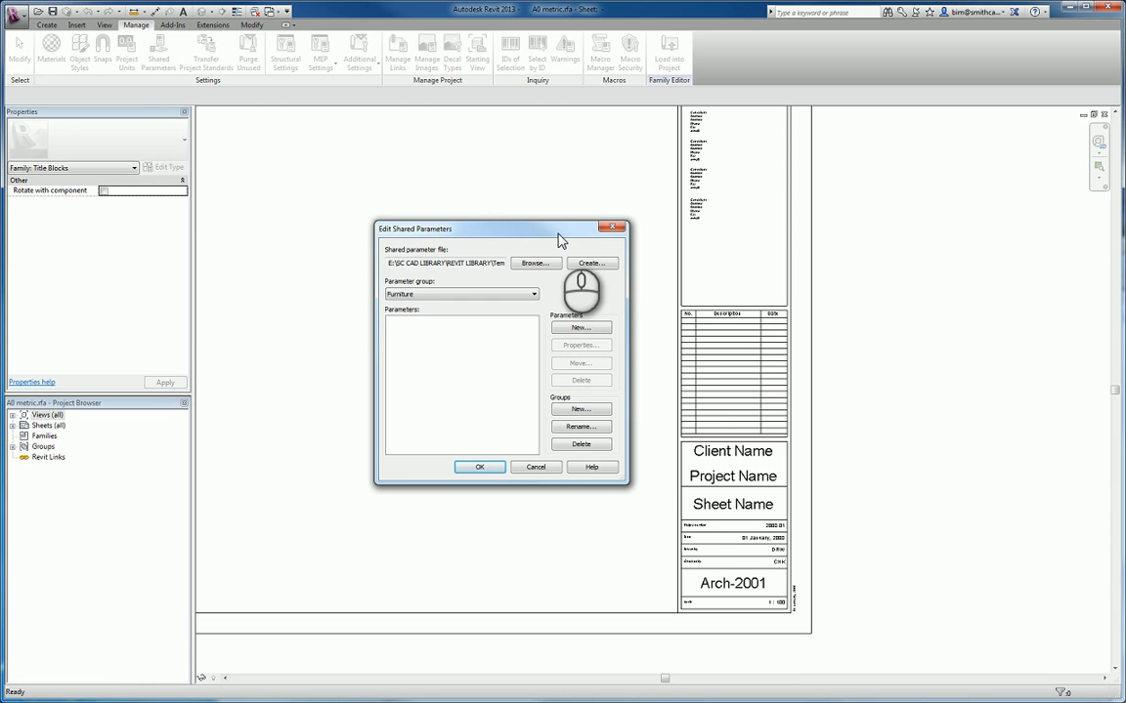
{"action": "left_click", "coordinate": [594, 269]}
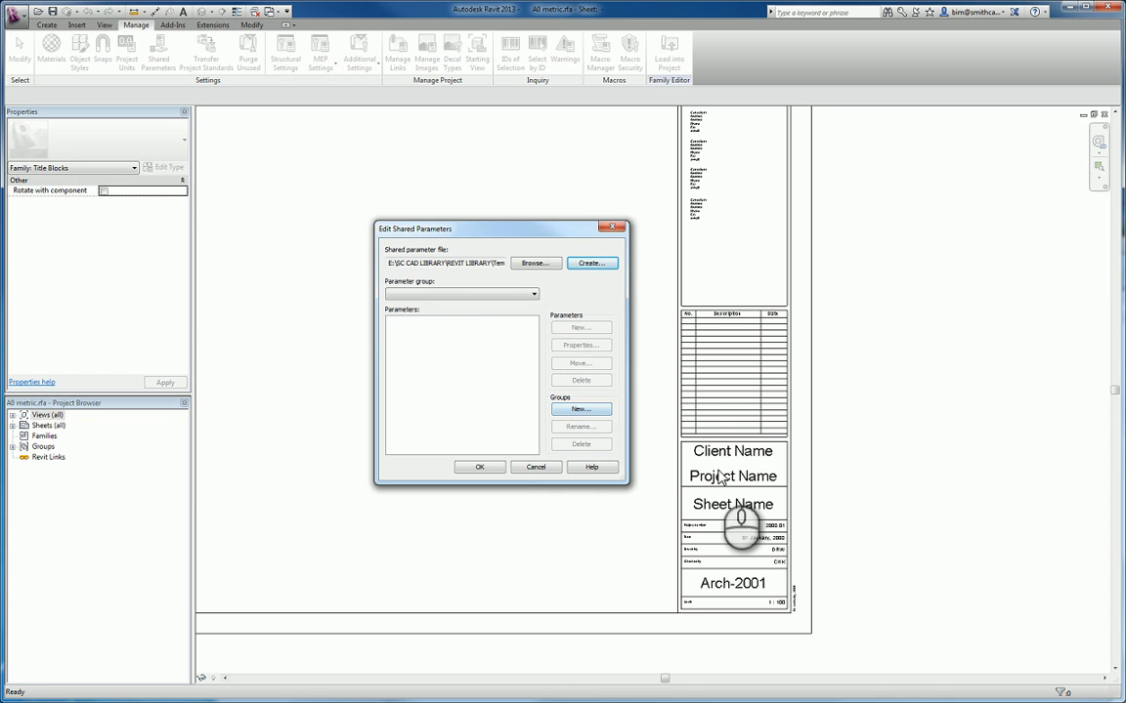
{"action": "left_click", "coordinate": [603, 413]}
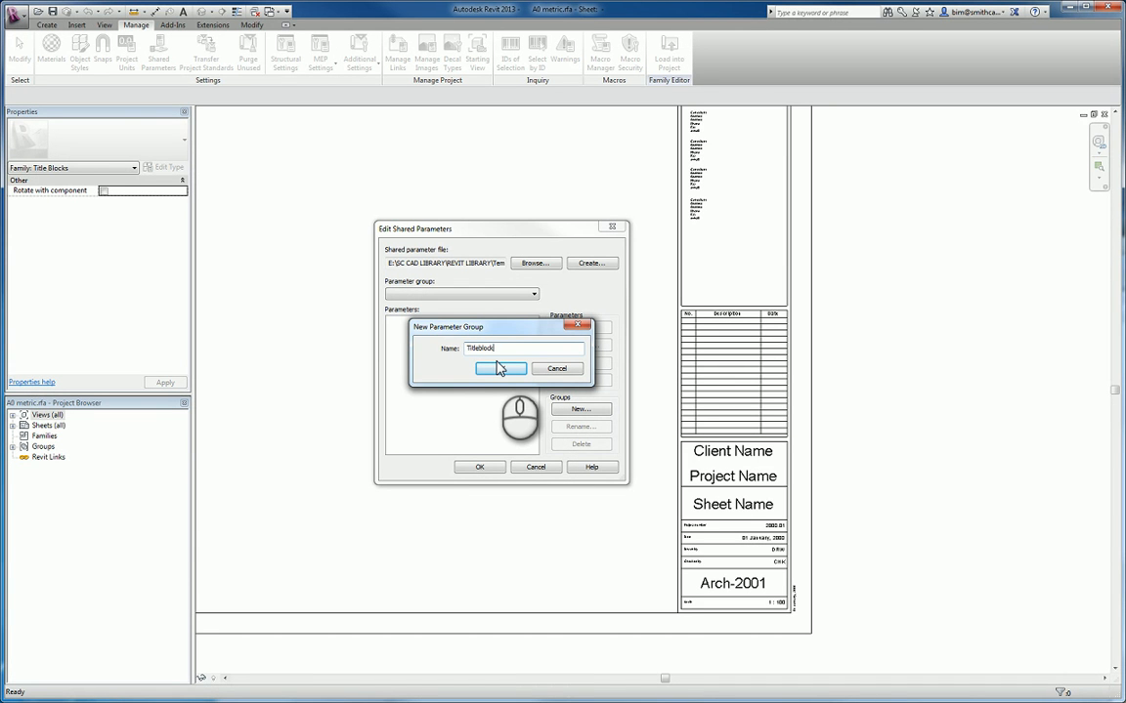
{"action": "left_click", "coordinate": [499, 369]}
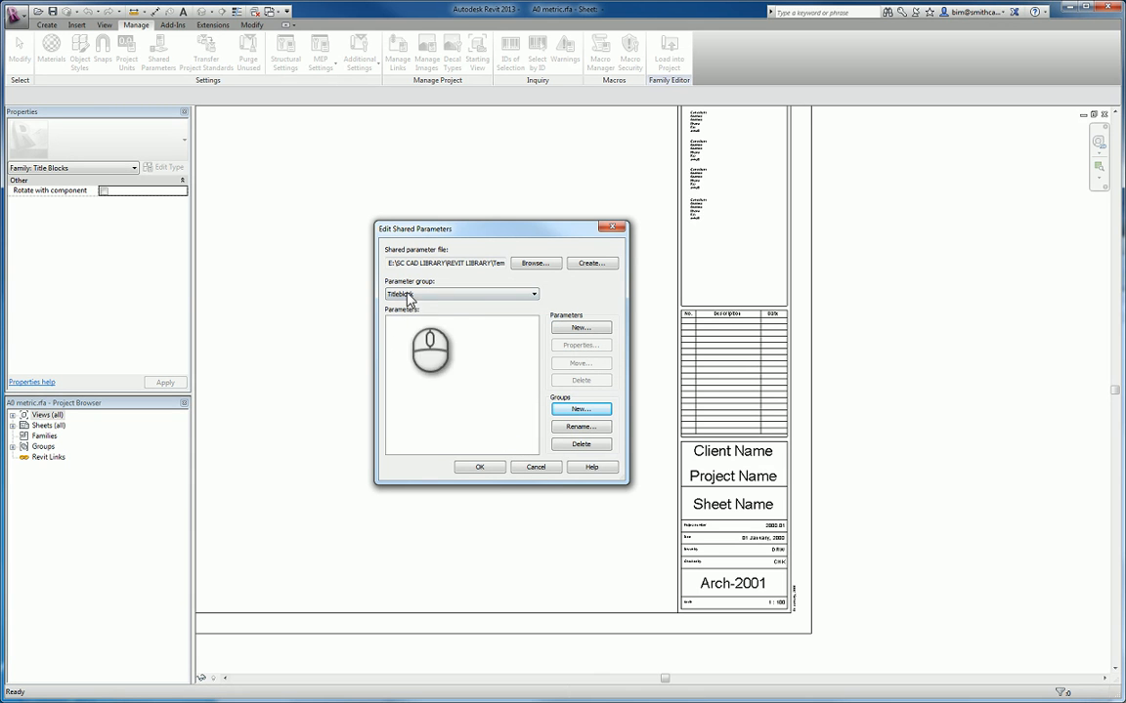
- Add a shared parameter named SN with discipline Common and type Text to the Titleblock group
{"action": "left_click", "coordinate": [578, 328]}
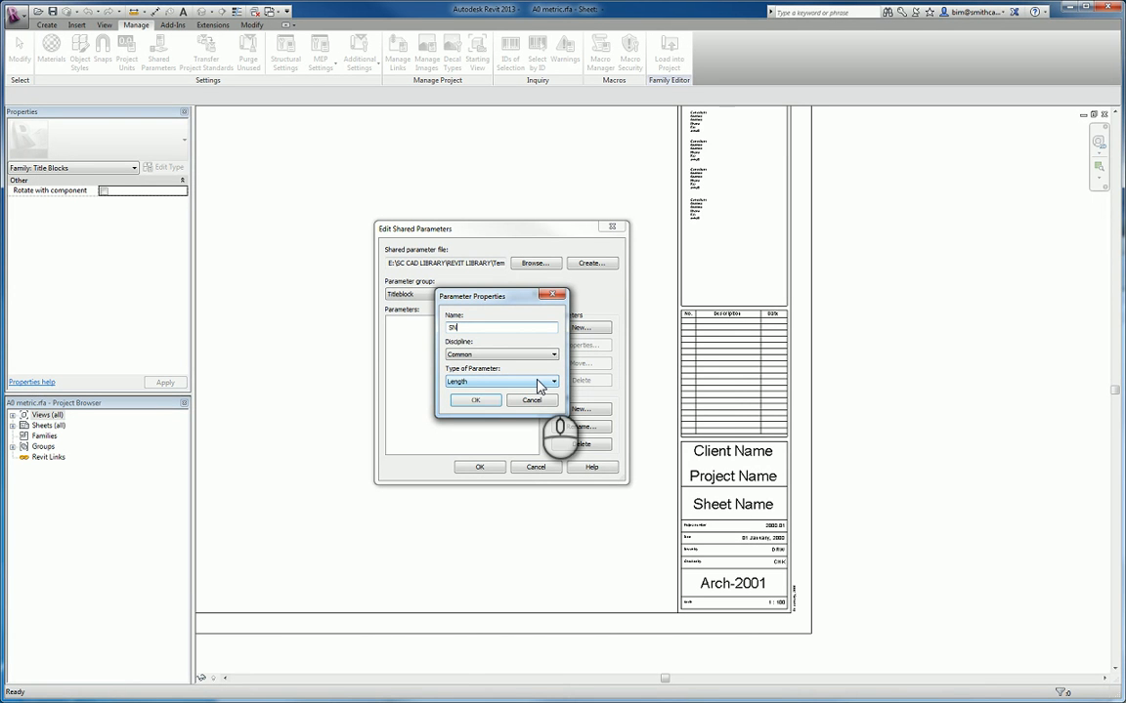
{"action": "left_click", "coordinate": [482, 384]}
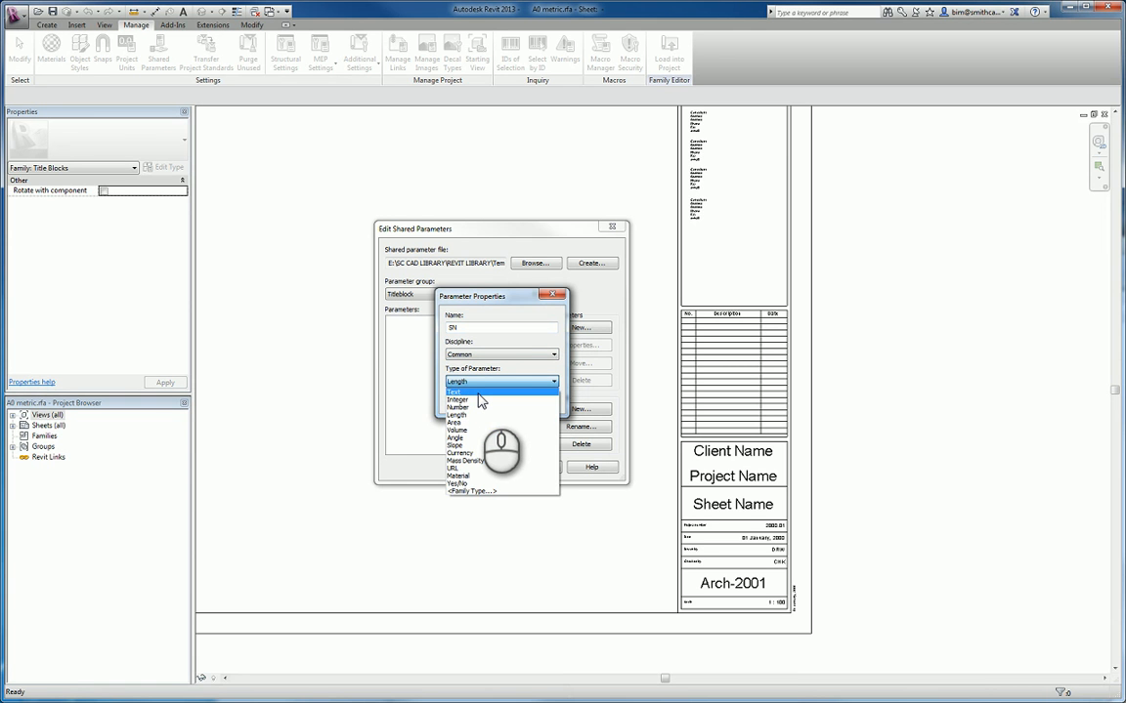
{"action": "left_click", "coordinate": [484, 393]}
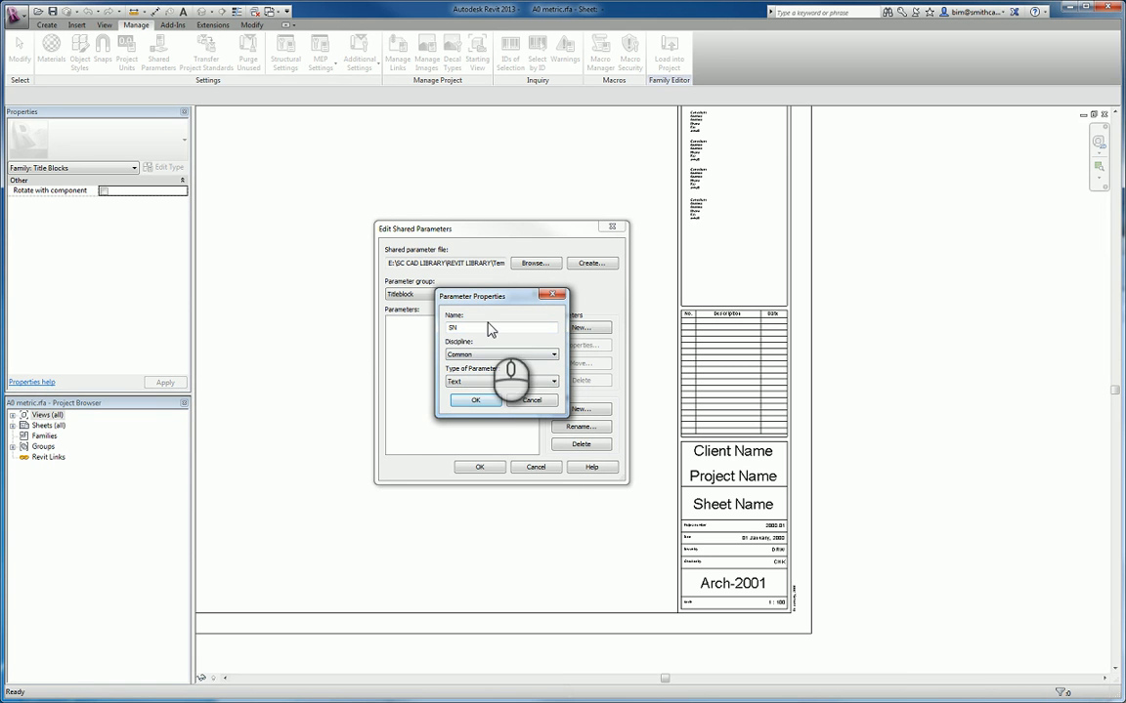
{"action": "left_click", "coordinate": [476, 401]}
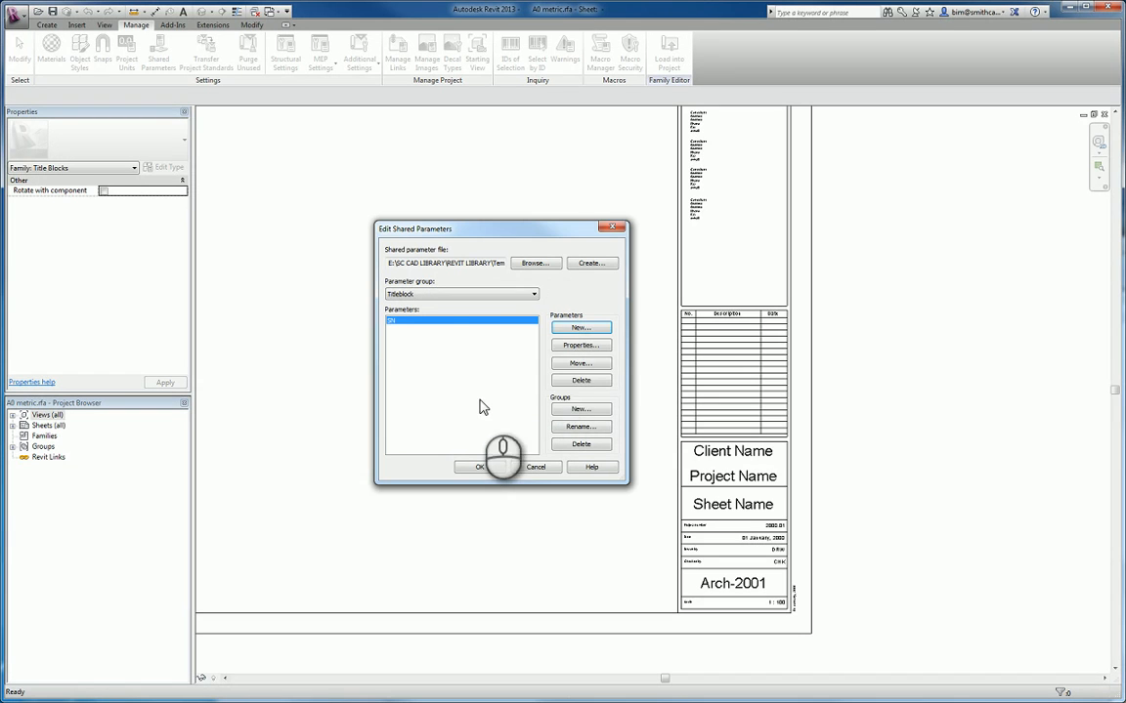
- Add a shared parameter named Project Code of type Number to the Titleblock group and accept the shared parameter edits
{"action": "left_click", "coordinate": [576, 328]}
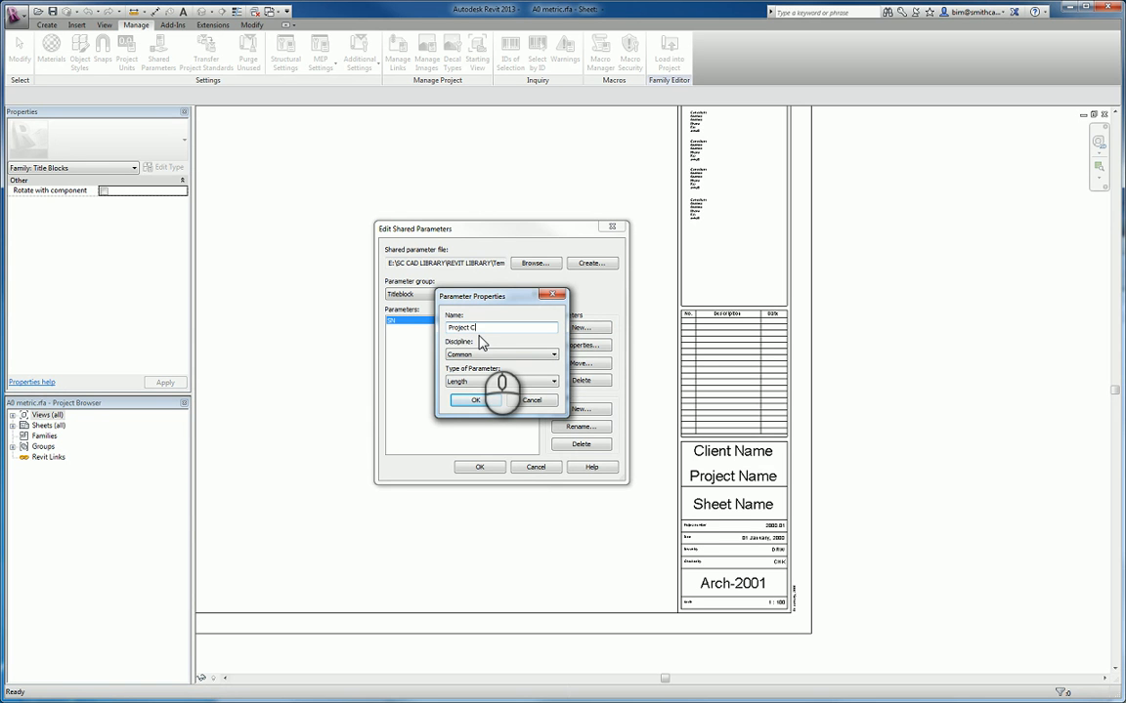
{"action": "left_click", "coordinate": [474, 382]}
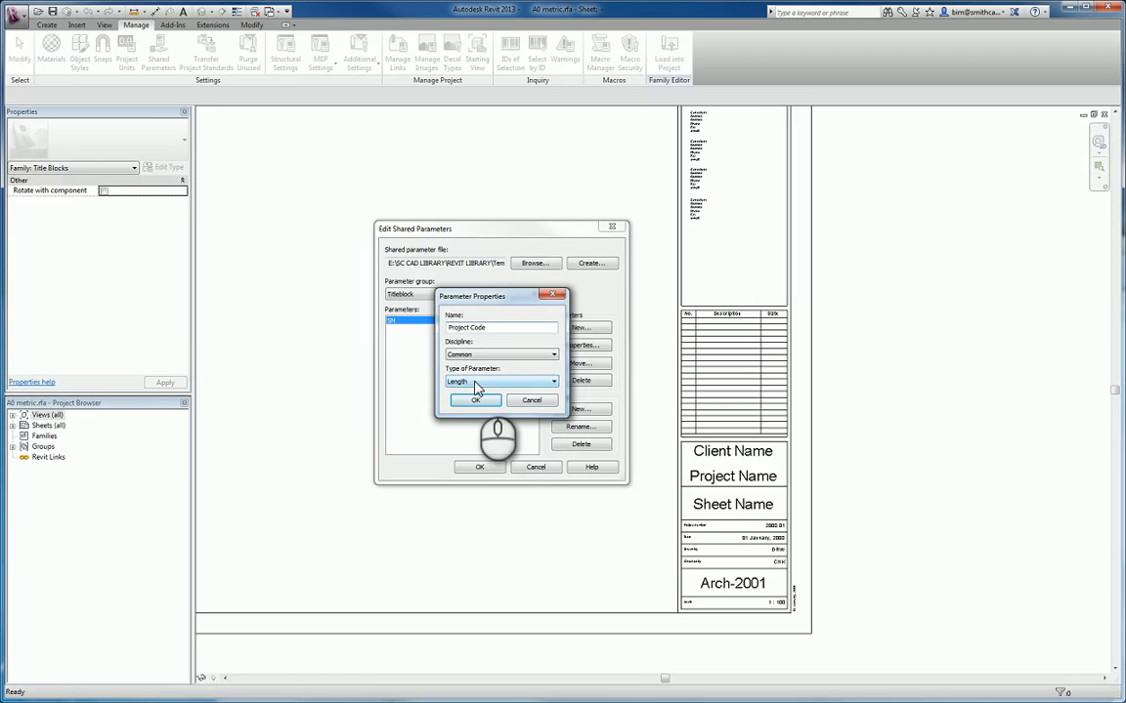
{"action": "left_click", "coordinate": [487, 383]}
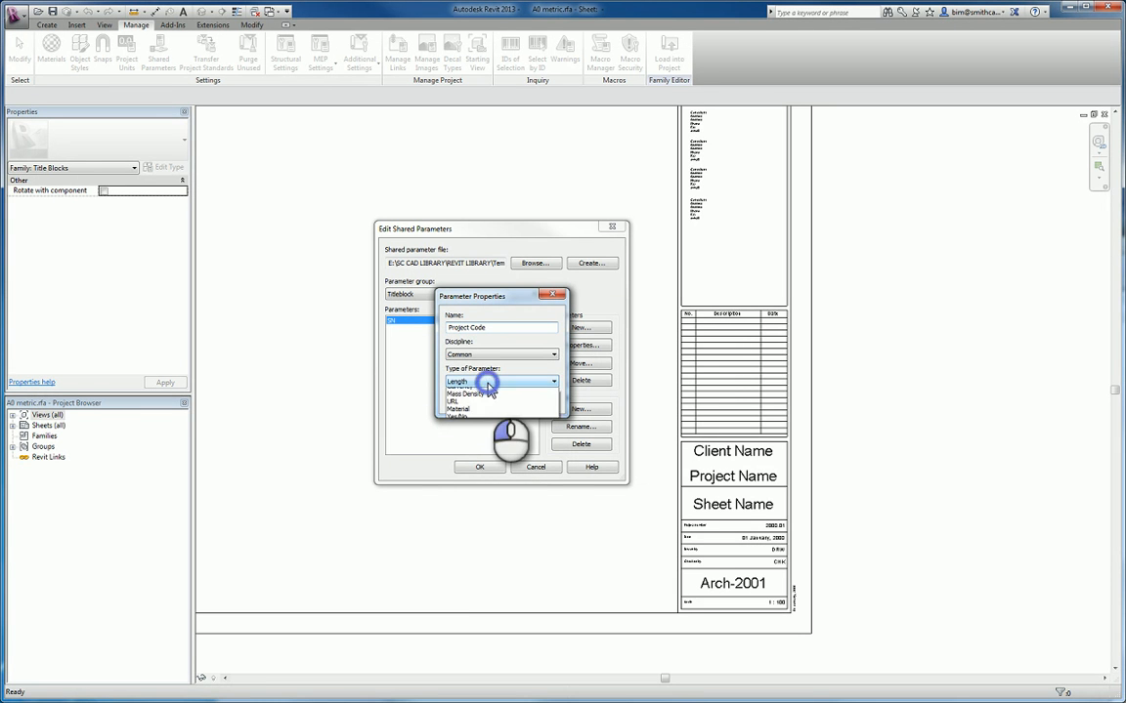
{"action": "left_click", "coordinate": [476, 408]}
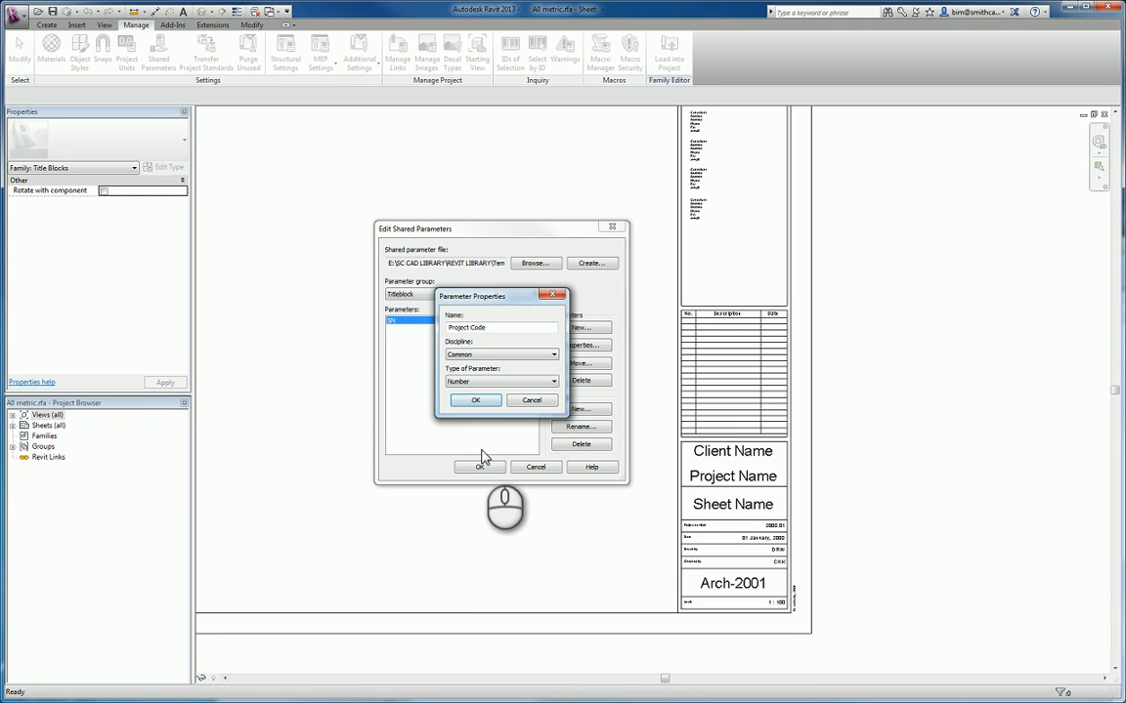
{"action": "left_click", "coordinate": [476, 399]}
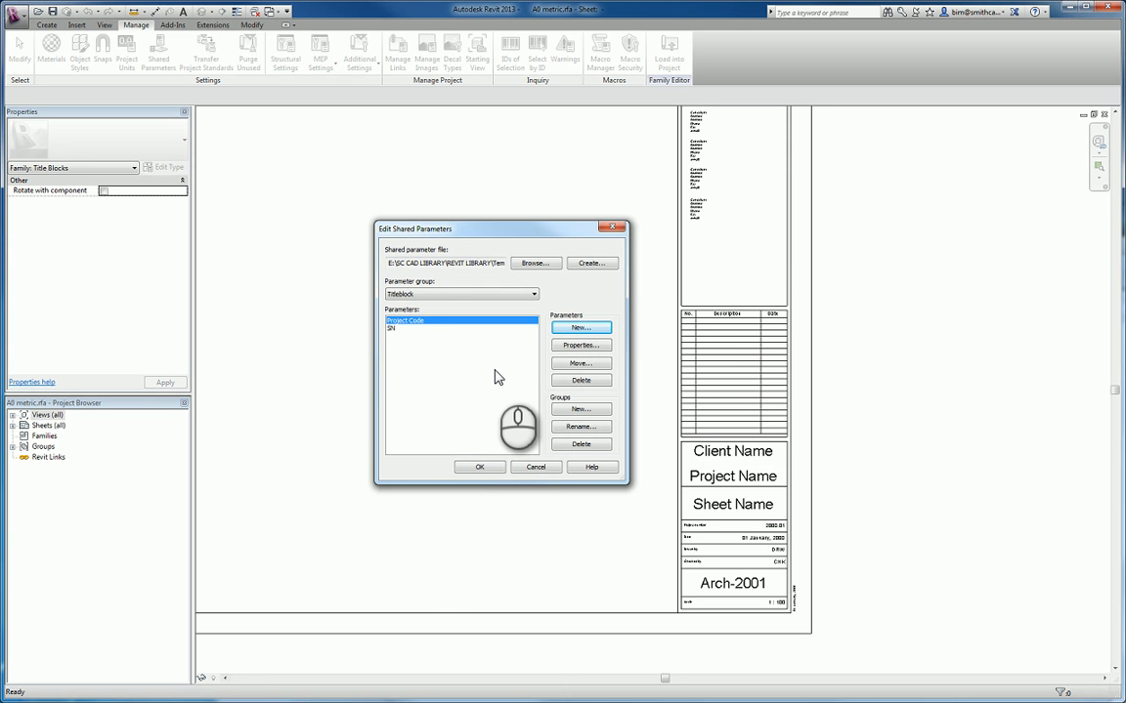
{"action": "left_click", "coordinate": [479, 467]}
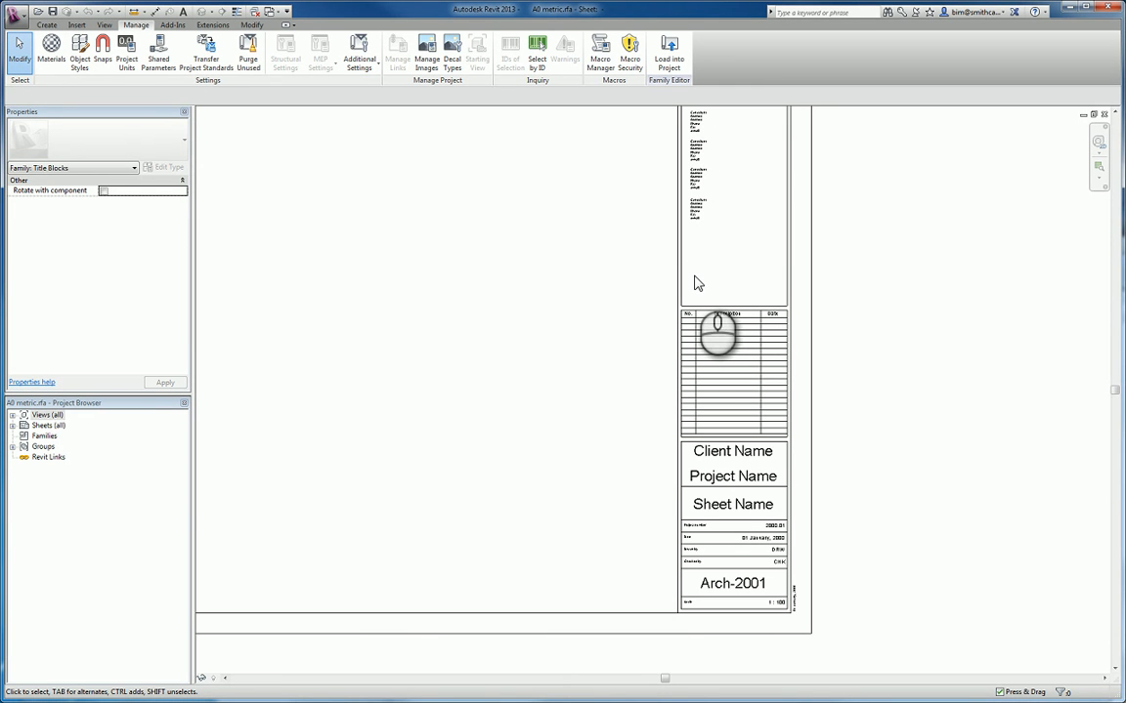
- Place a new 8mm label below the last consultant block, aligned with the consultant text
{"action": "left_click", "coordinate": [48, 25]}
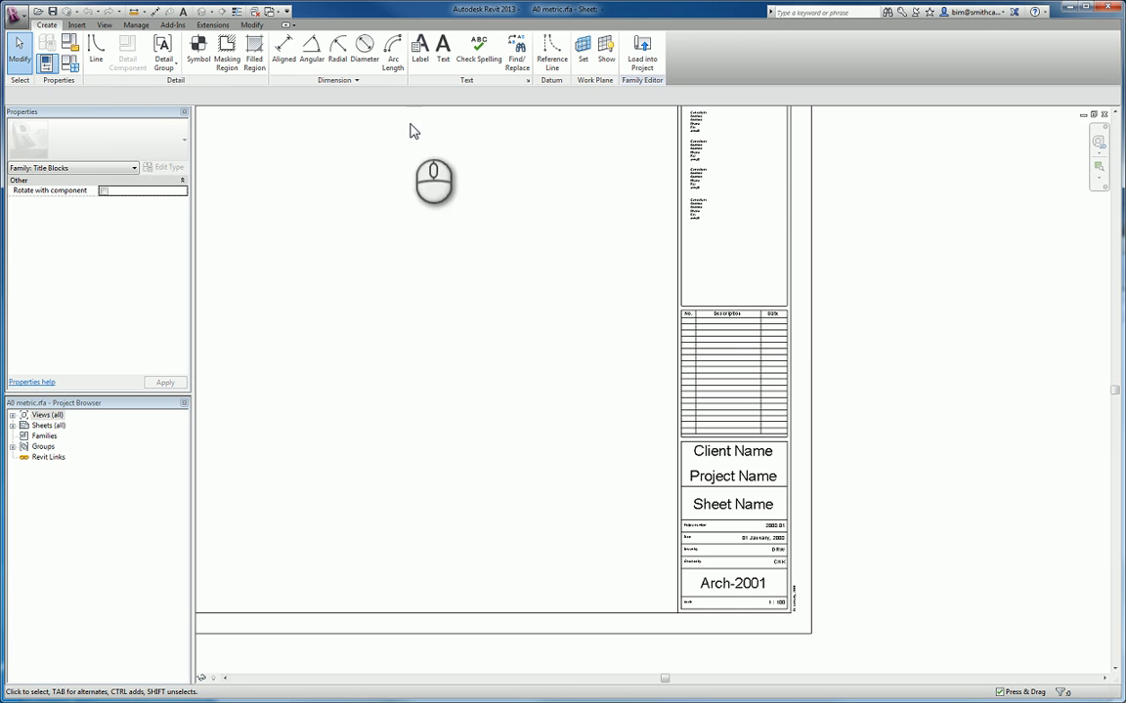
{"action": "left_click", "coordinate": [427, 57]}
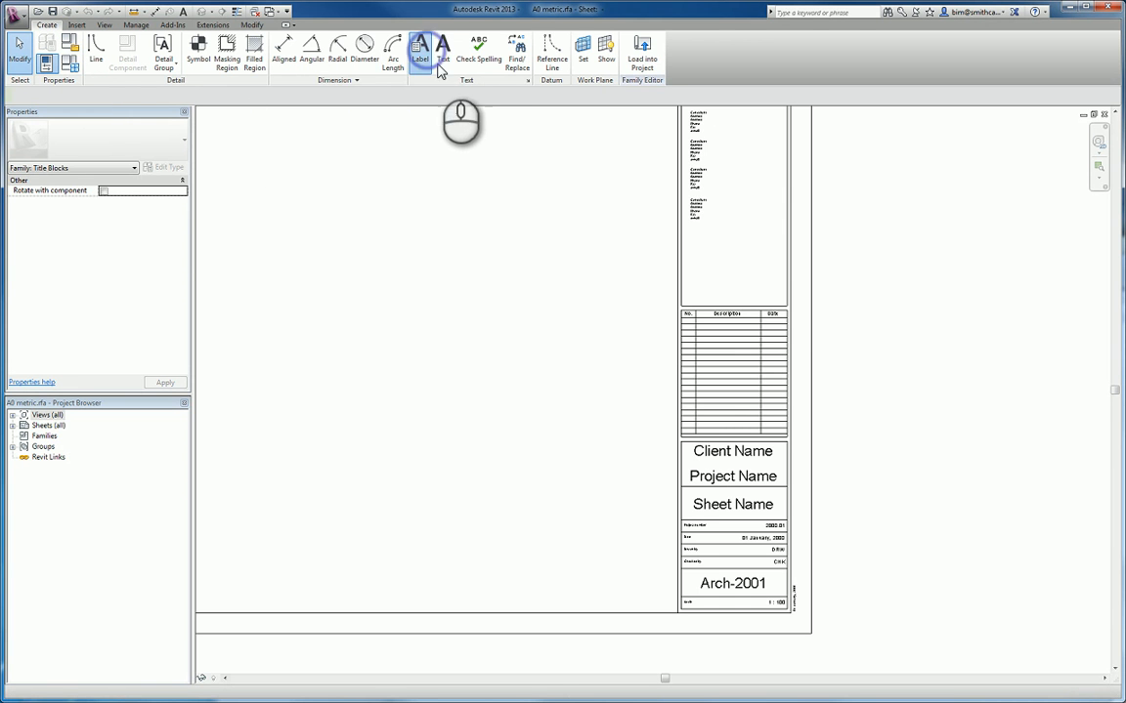
{"action": "left_click", "coordinate": [691, 270]}
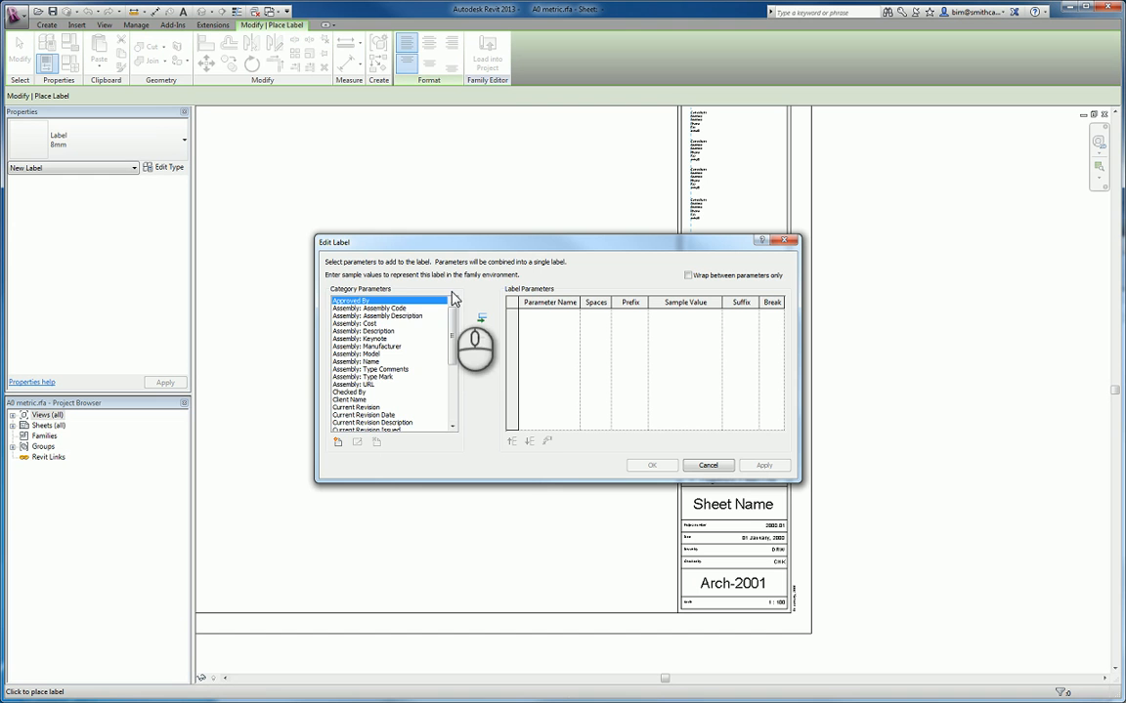
- Add the shared parameter SN from the Titleblock group to the label's available category parameters
{"action": "left_click", "coordinate": [337, 442]}
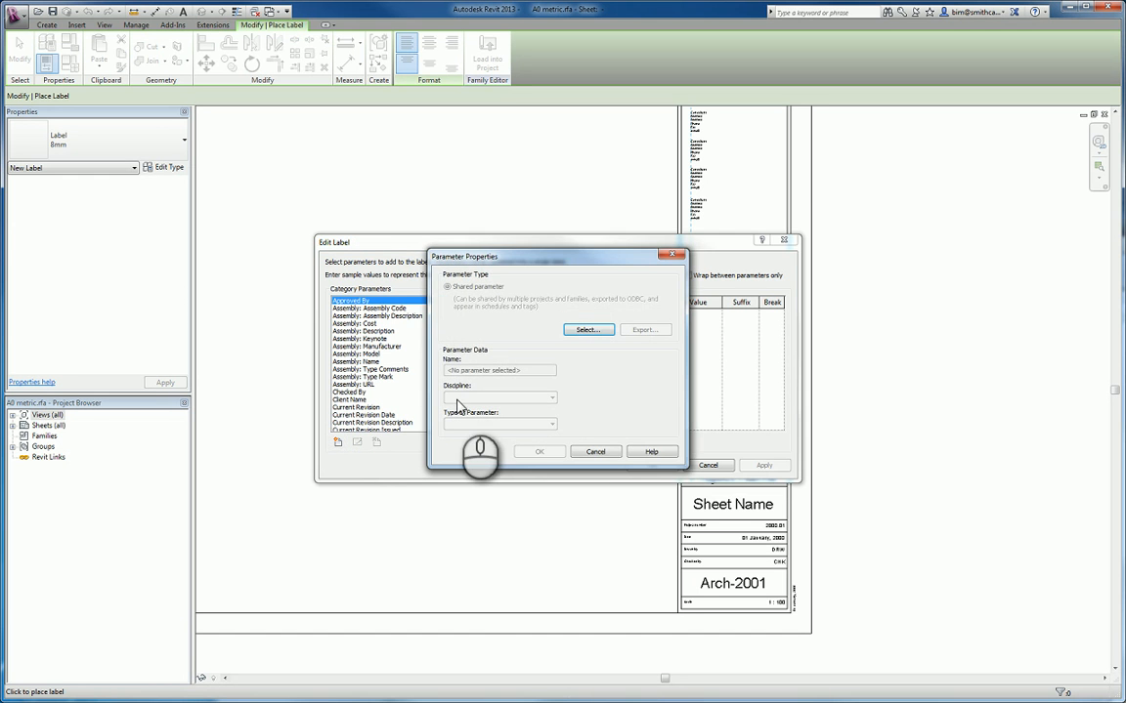
{"action": "left_click", "coordinate": [582, 331]}
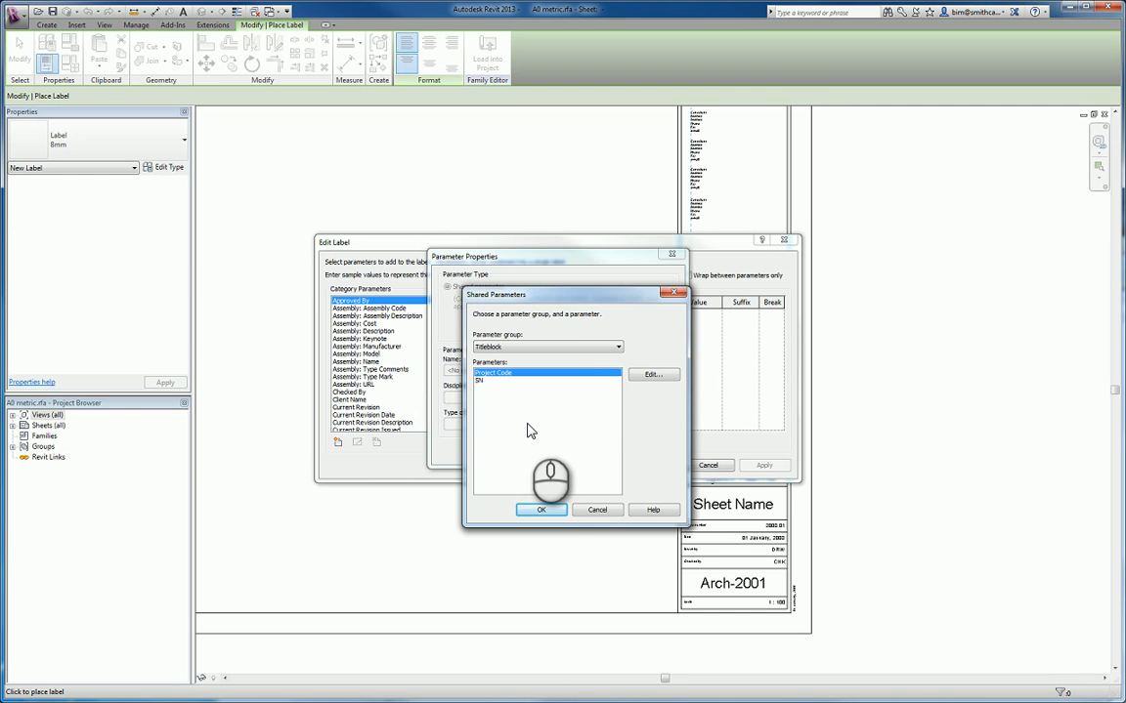
{"action": "left_click", "coordinate": [484, 381]}
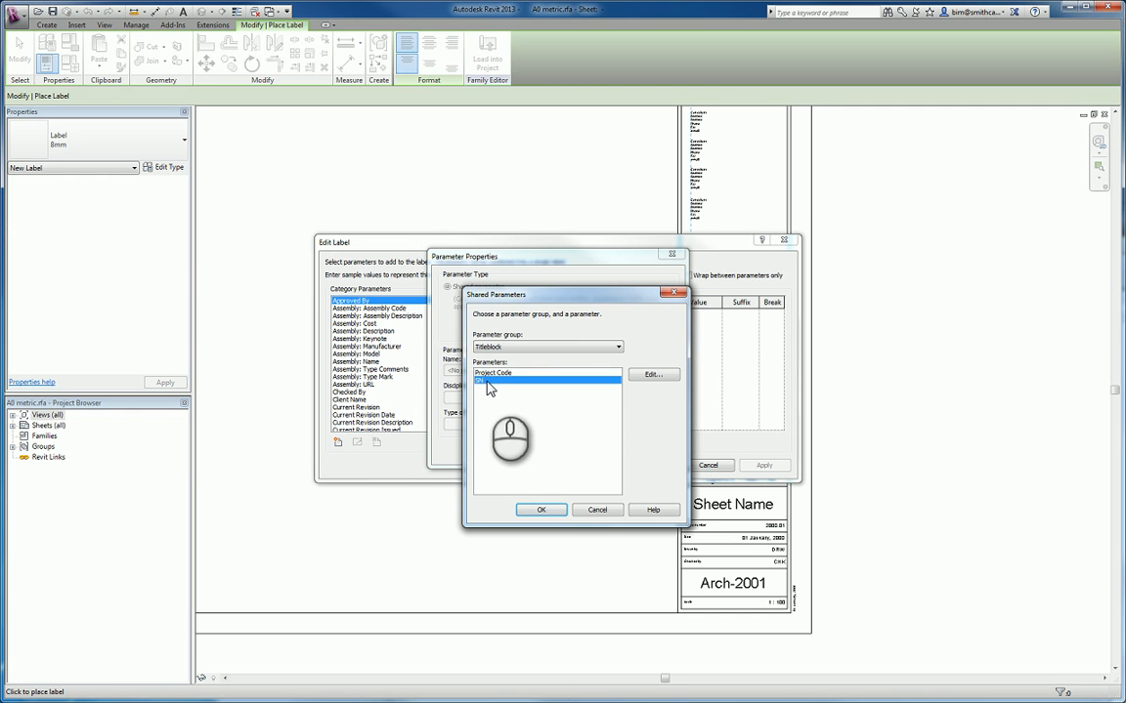
{"action": "left_click", "coordinate": [544, 511]}
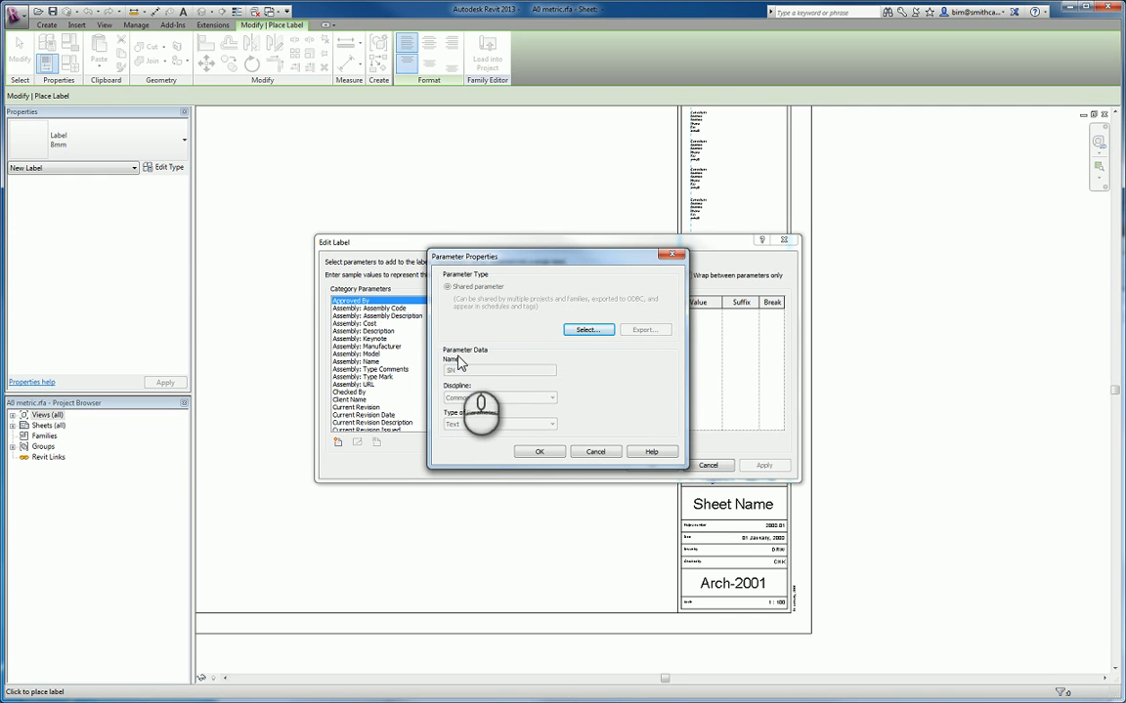
{"action": "left_click", "coordinate": [540, 451]}
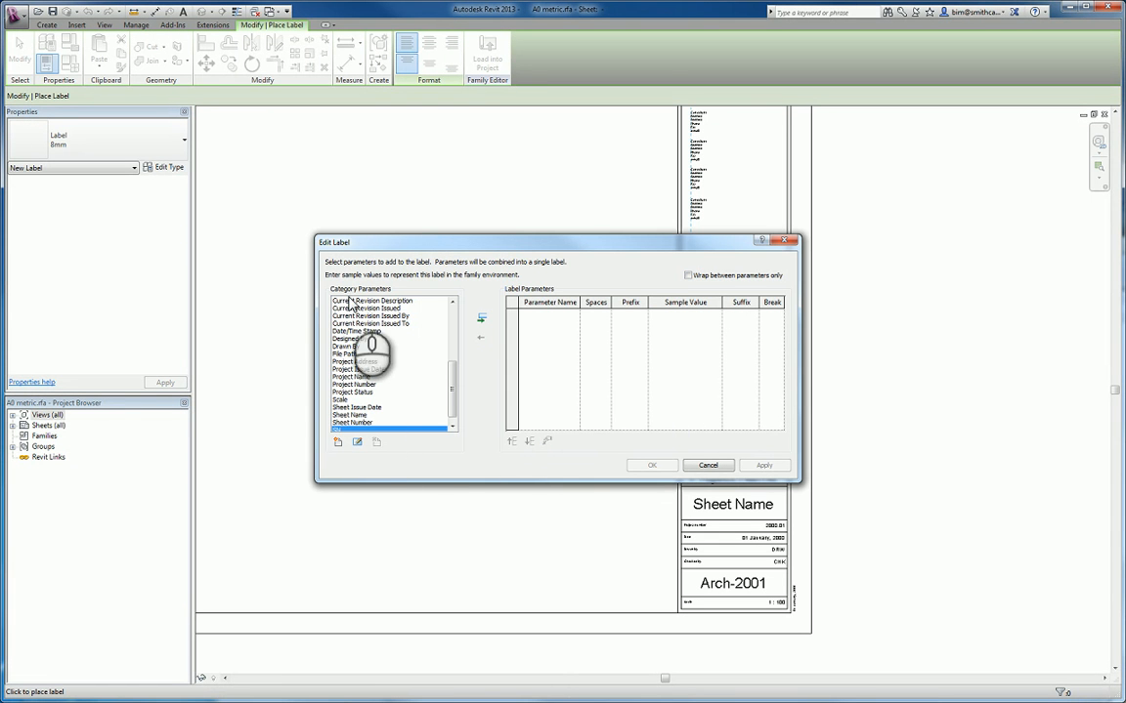
- Include the SN parameter in the label with sample value 999-9999 and finish the label placement
{"action": "left_click", "coordinate": [482, 319]}
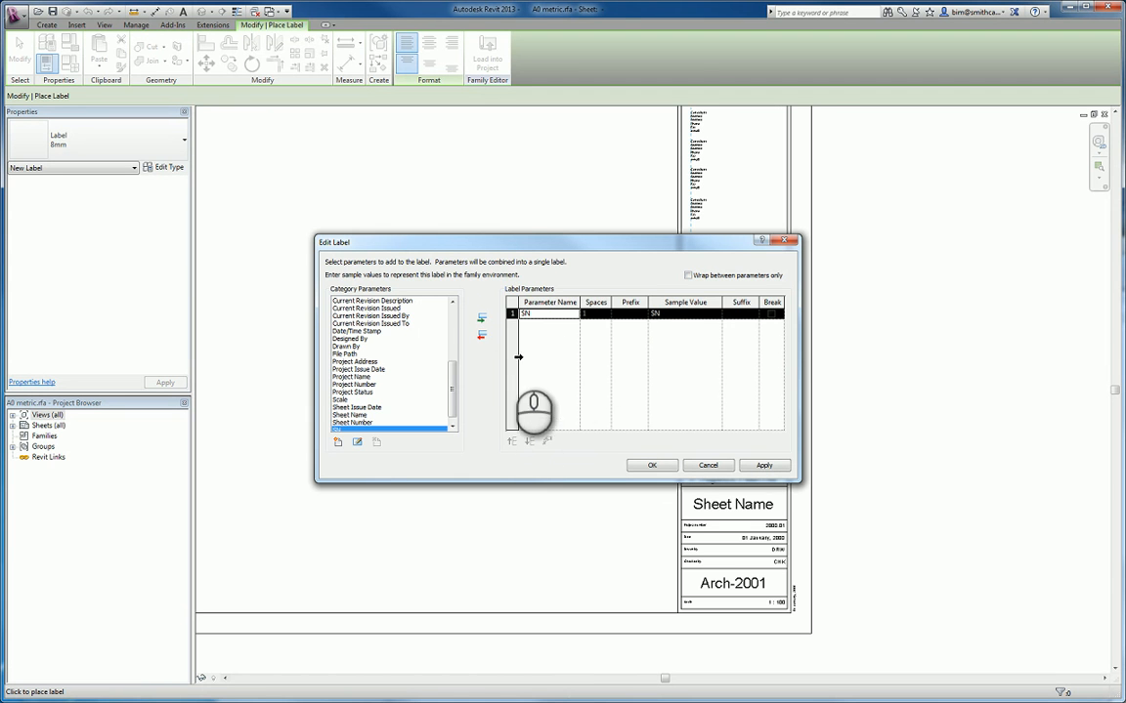
{"action": "left_click", "coordinate": [681, 313]}
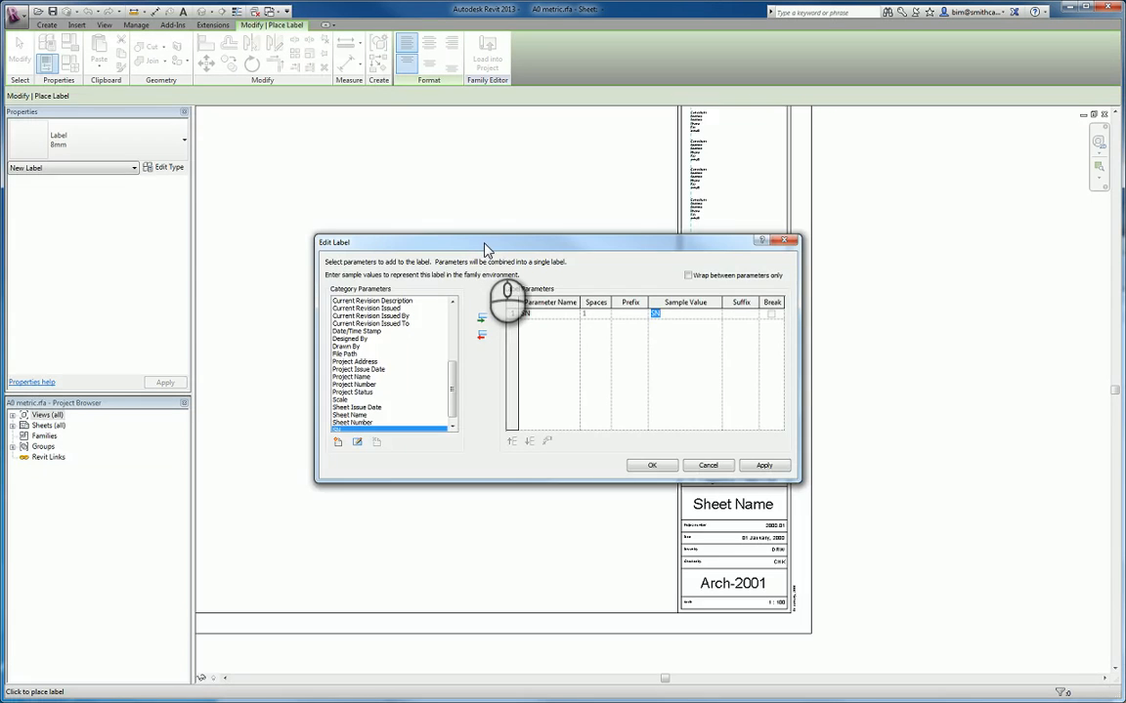
{"action": "left_click_drag", "start_coordinate": [484, 246], "coordinate": [417, 245]}
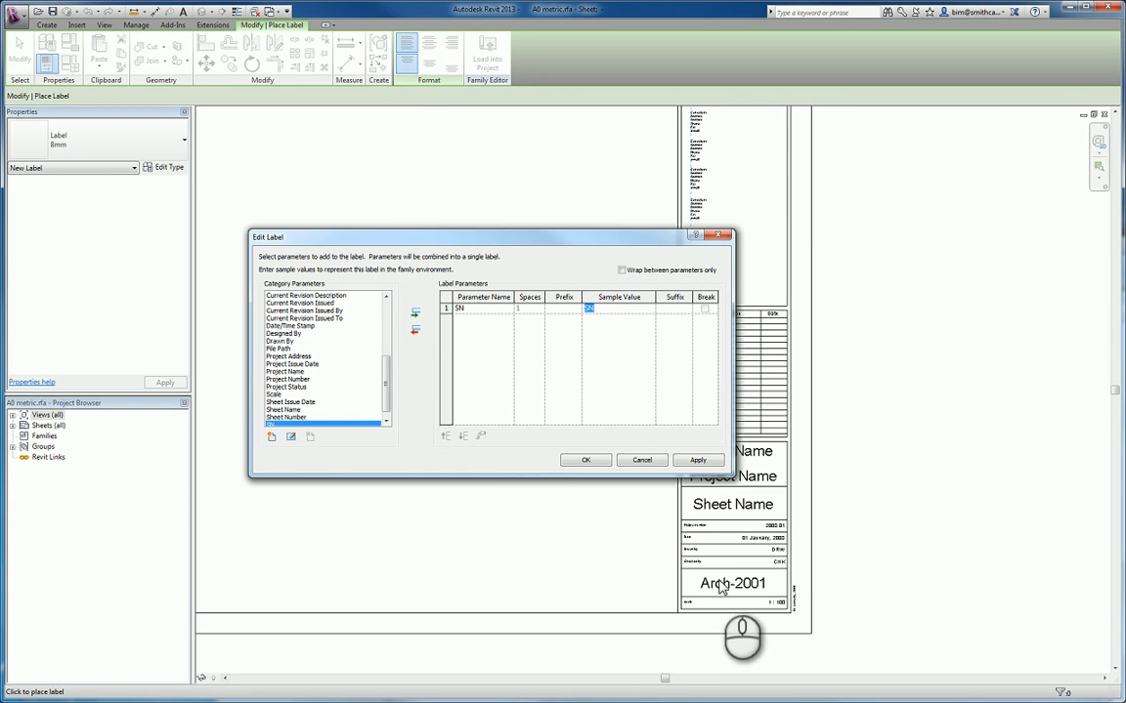
{"action": "left_click", "coordinate": [615, 309]}
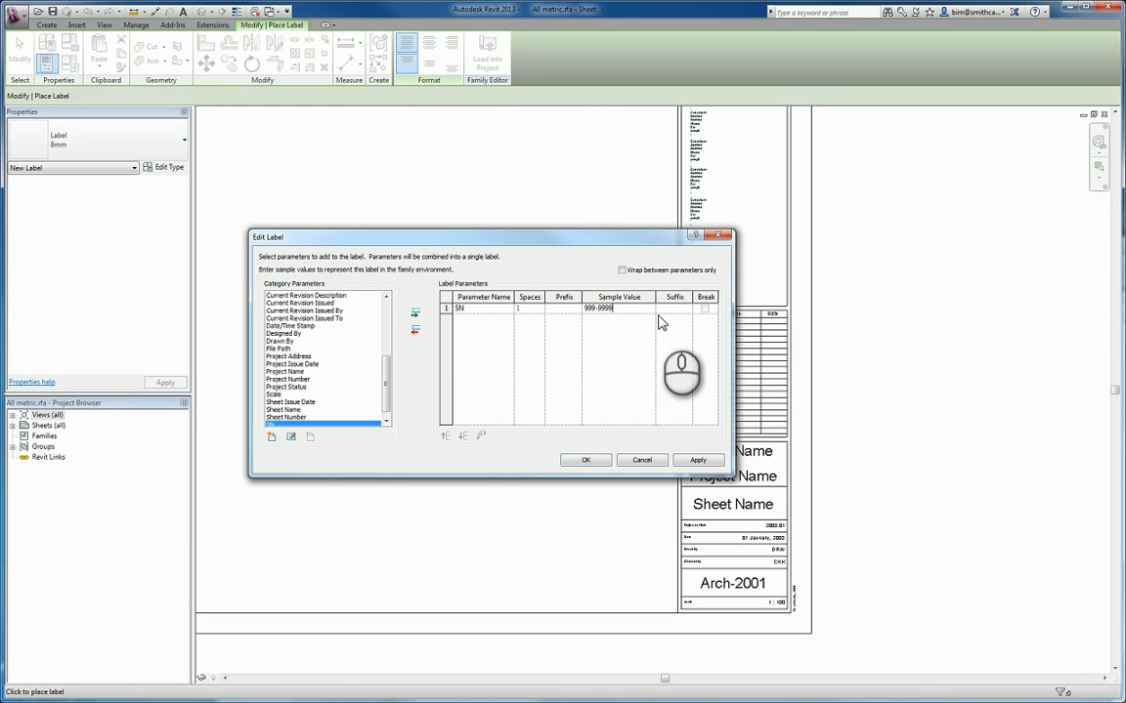
{"action": "left_click", "coordinate": [588, 460]}
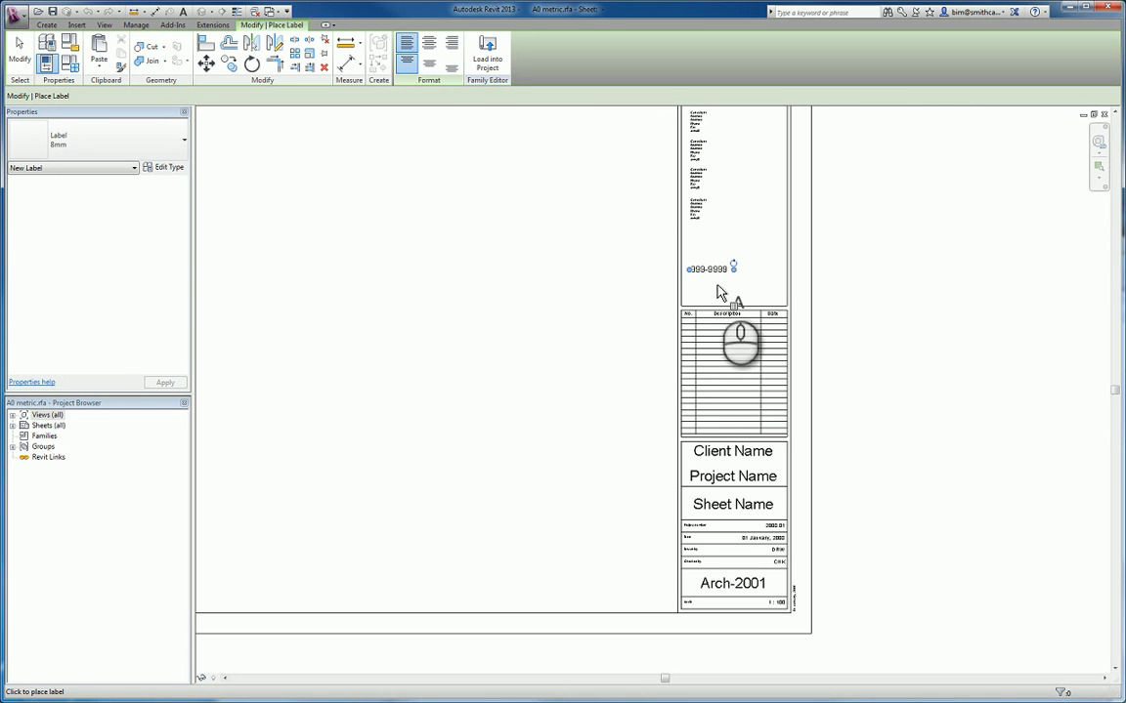
{"action": "key", "text": "Escape"}
{"action": "key", "text": "Escape"}
{"action": "scroll", "coordinate": [710, 295], "scroll_direction": "up", "scroll_amount": 2}
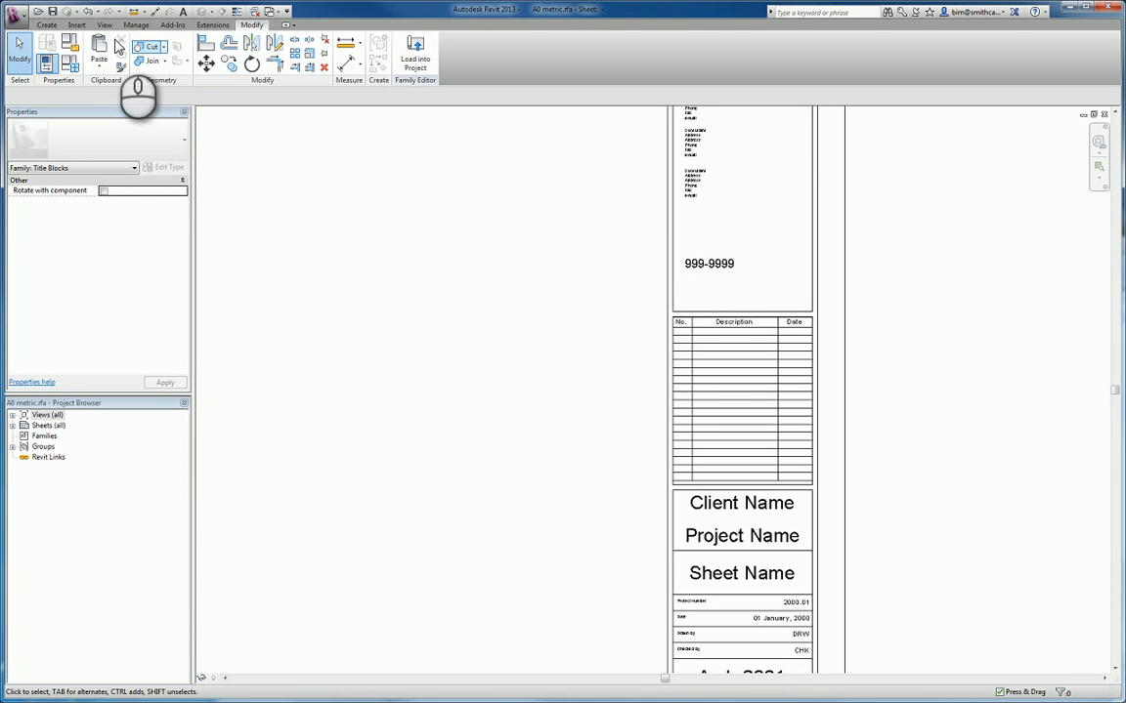
- Place another 8mm label below the 999-9999 label, aligned with the consultant text
{"action": "left_click", "coordinate": [46, 24]}
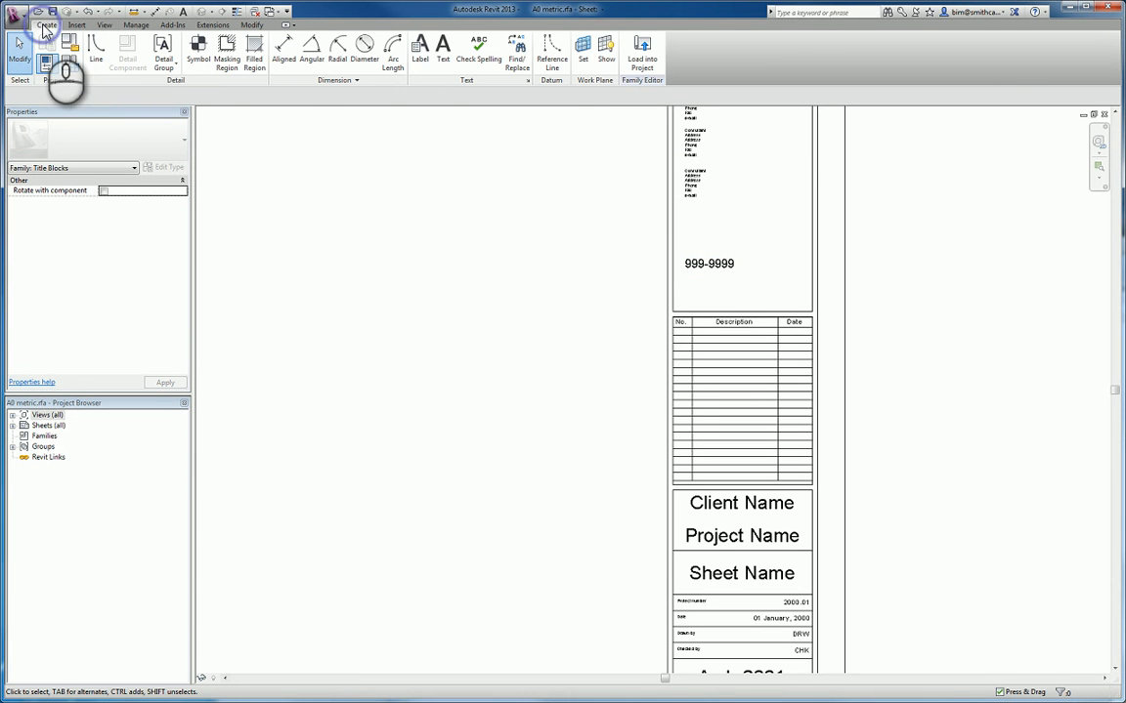
{"action": "left_click", "coordinate": [421, 58]}
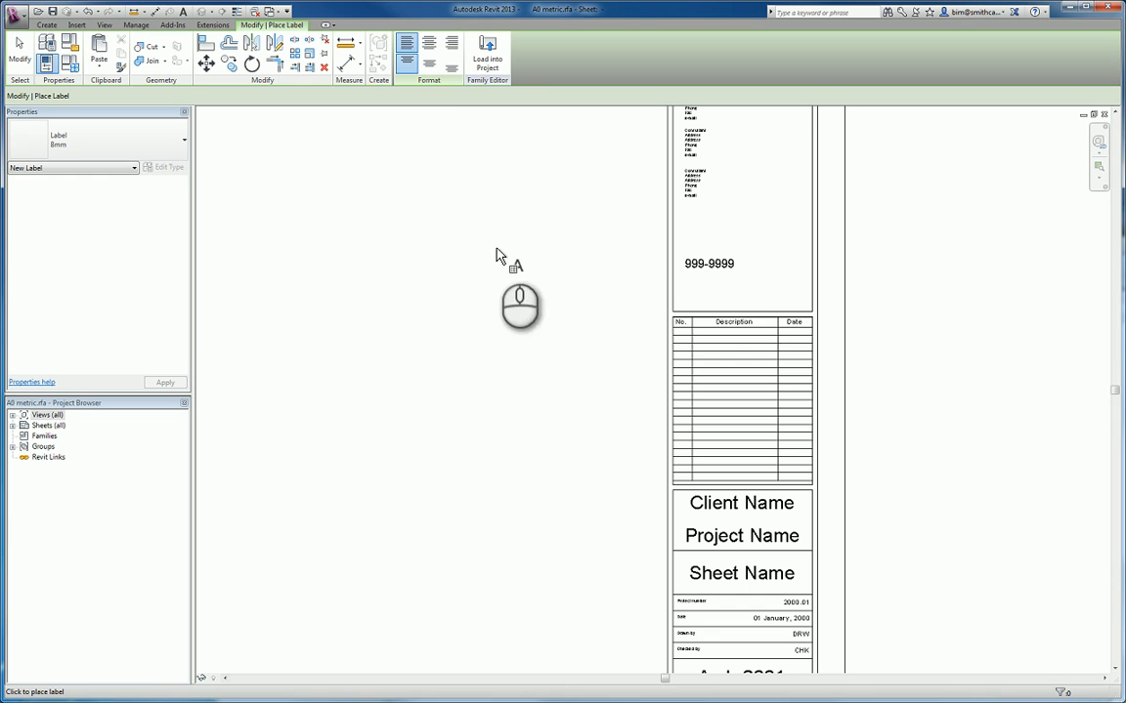
{"action": "left_click", "coordinate": [688, 291]}
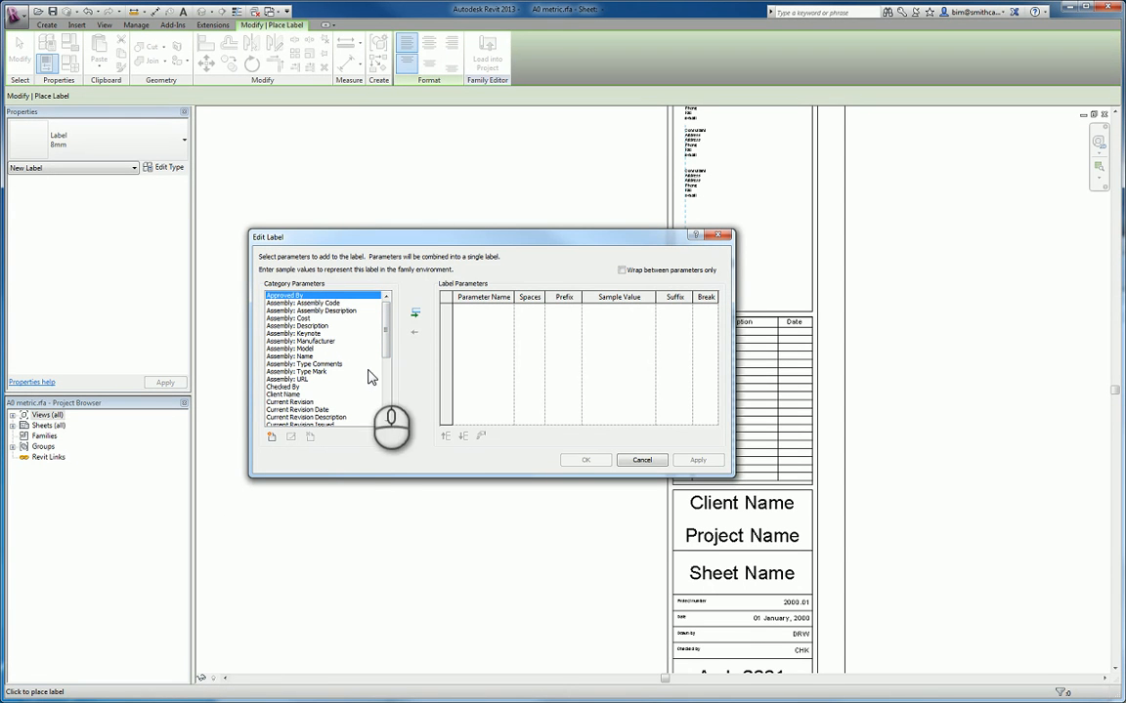
- Add the shared parameter Project Code from the Titleblock group to the label's available category parameters
{"action": "left_click", "coordinate": [274, 438]}
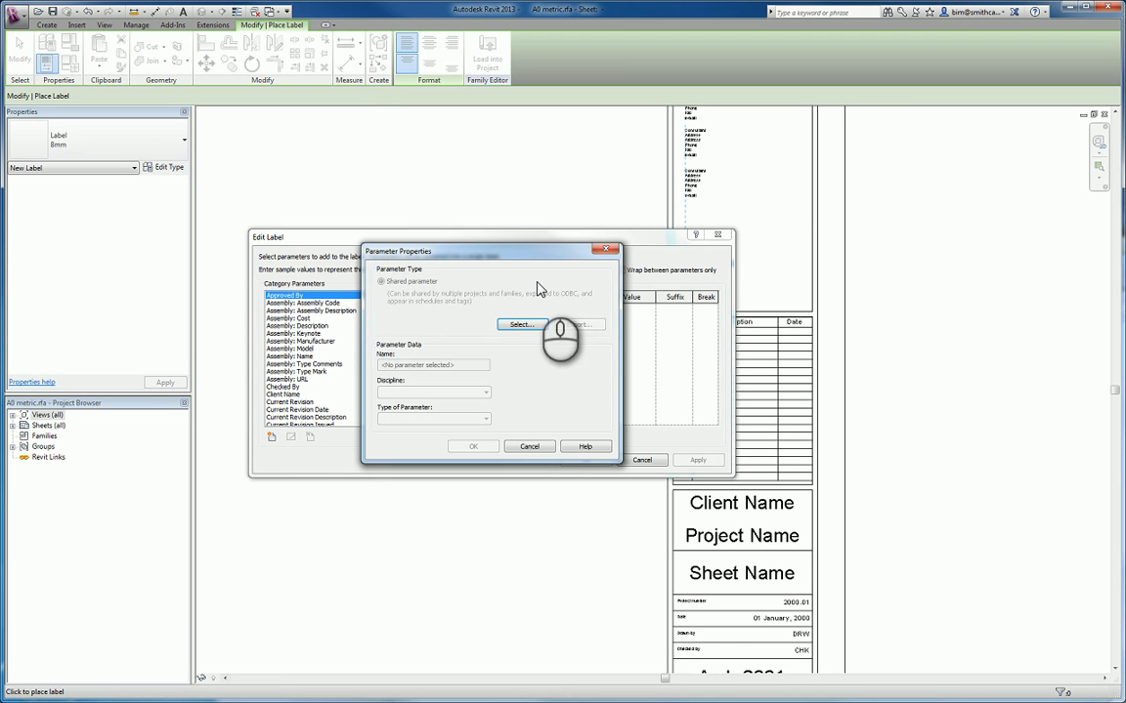
{"action": "left_click", "coordinate": [520, 325]}
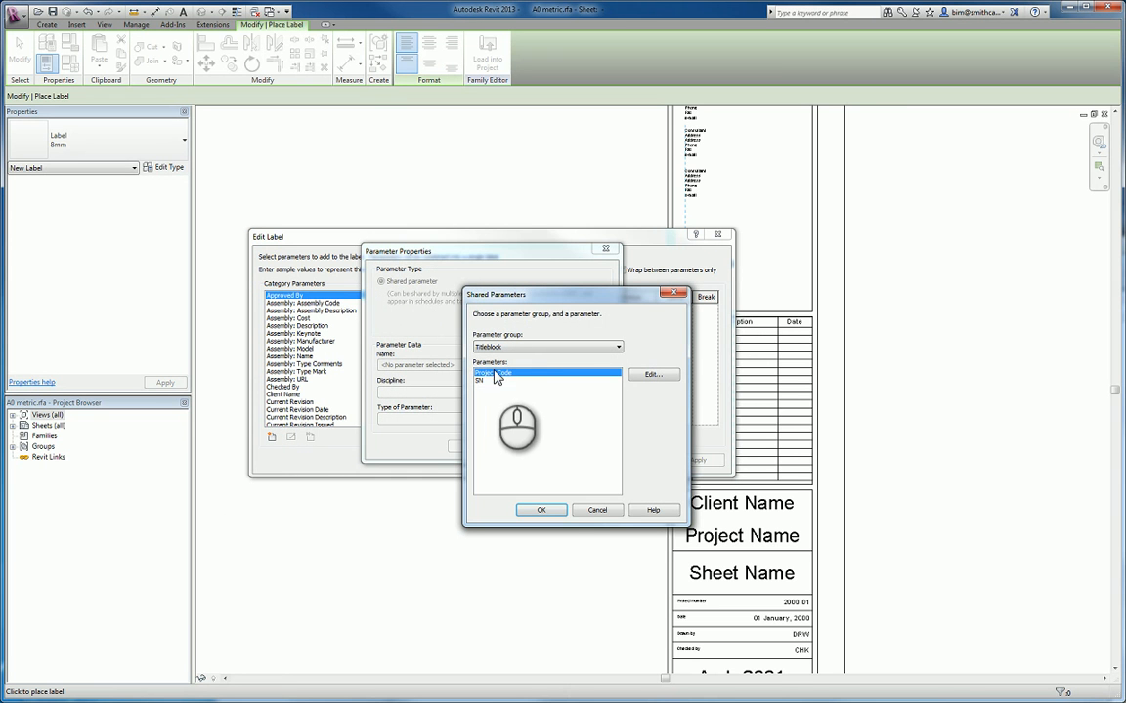
{"action": "left_click", "coordinate": [541, 510]}
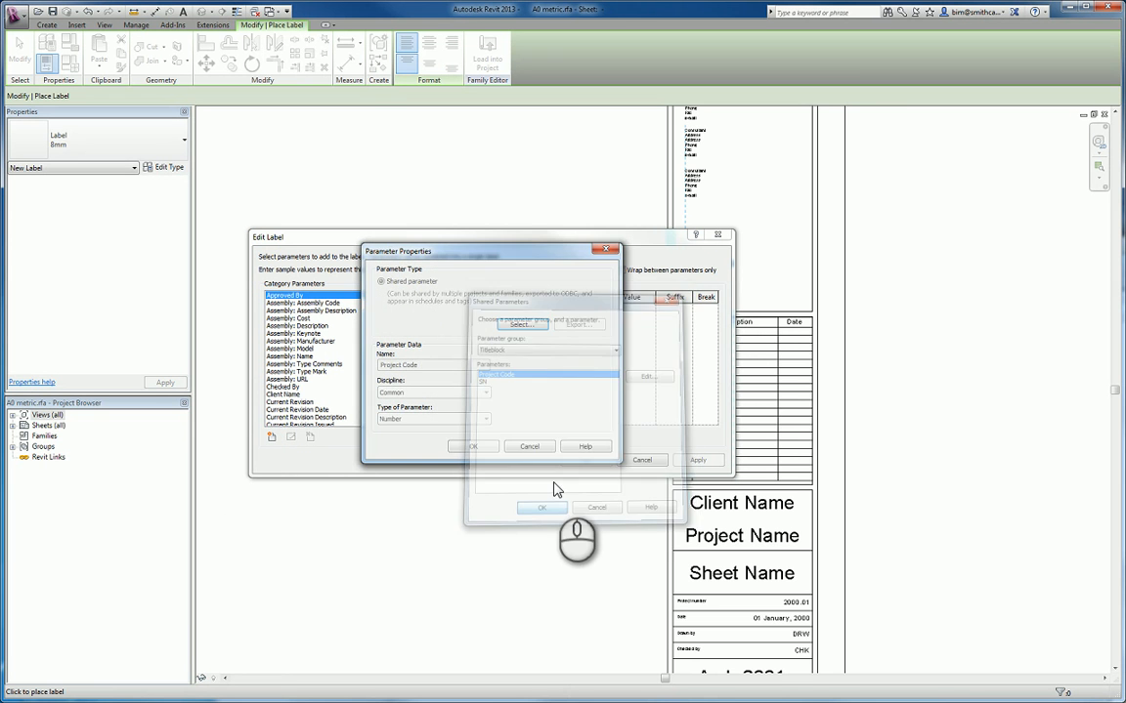
{"action": "left_click", "coordinate": [474, 448]}
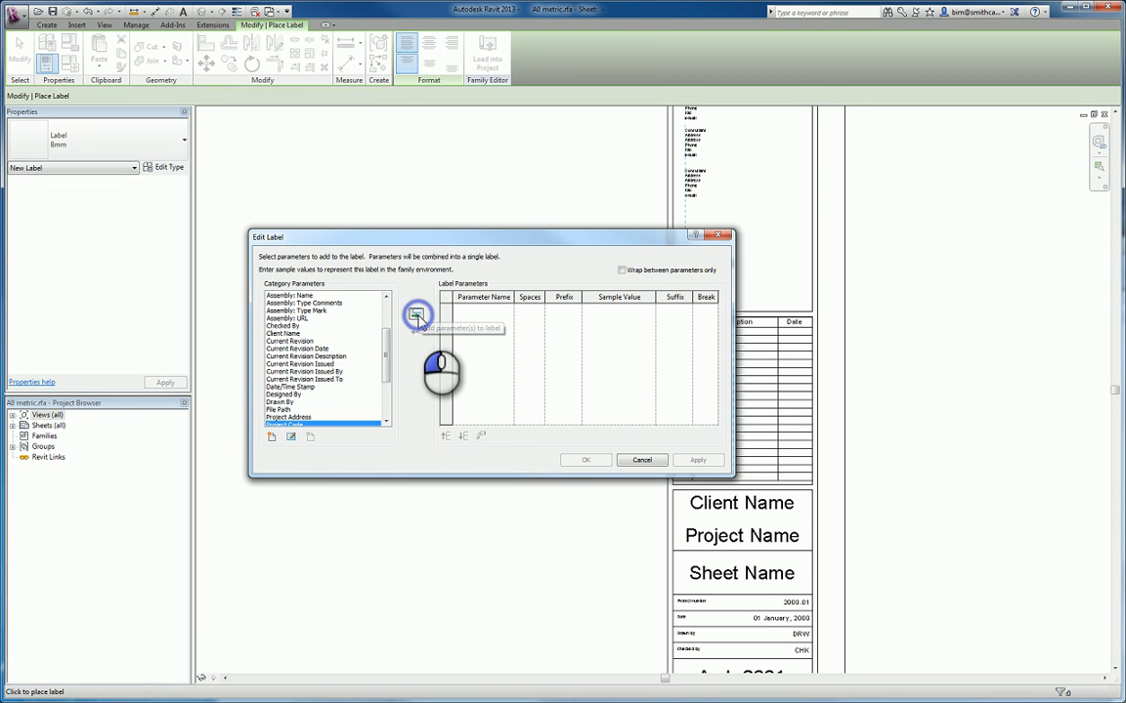
- Include the Project Code parameter in the label with sample value ABC1234 and finish the label placement
{"action": "left_click", "coordinate": [416, 316]}
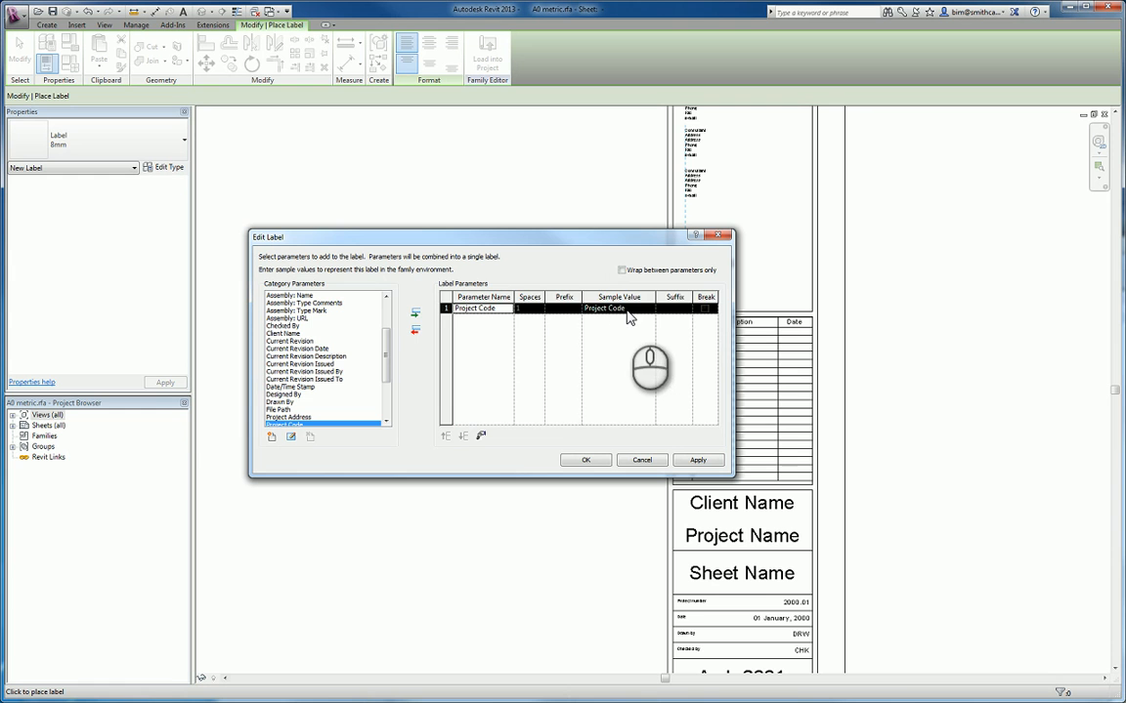
{"action": "left_click", "coordinate": [592, 308]}
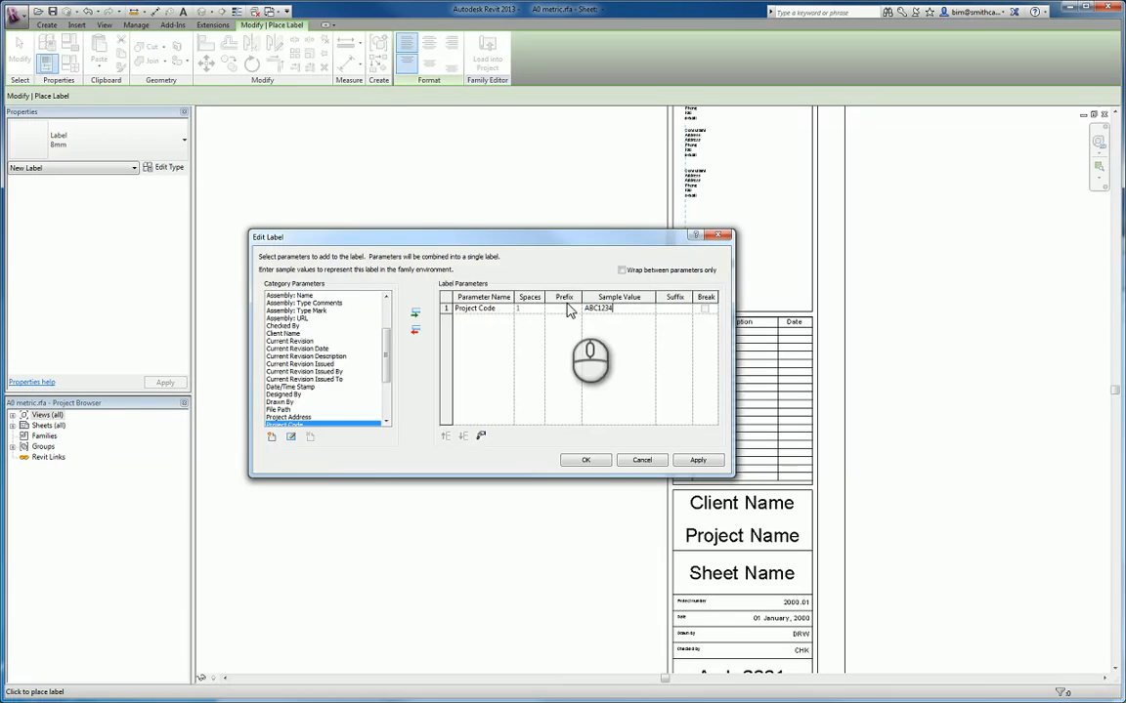
{"action": "left_click", "coordinate": [586, 460]}
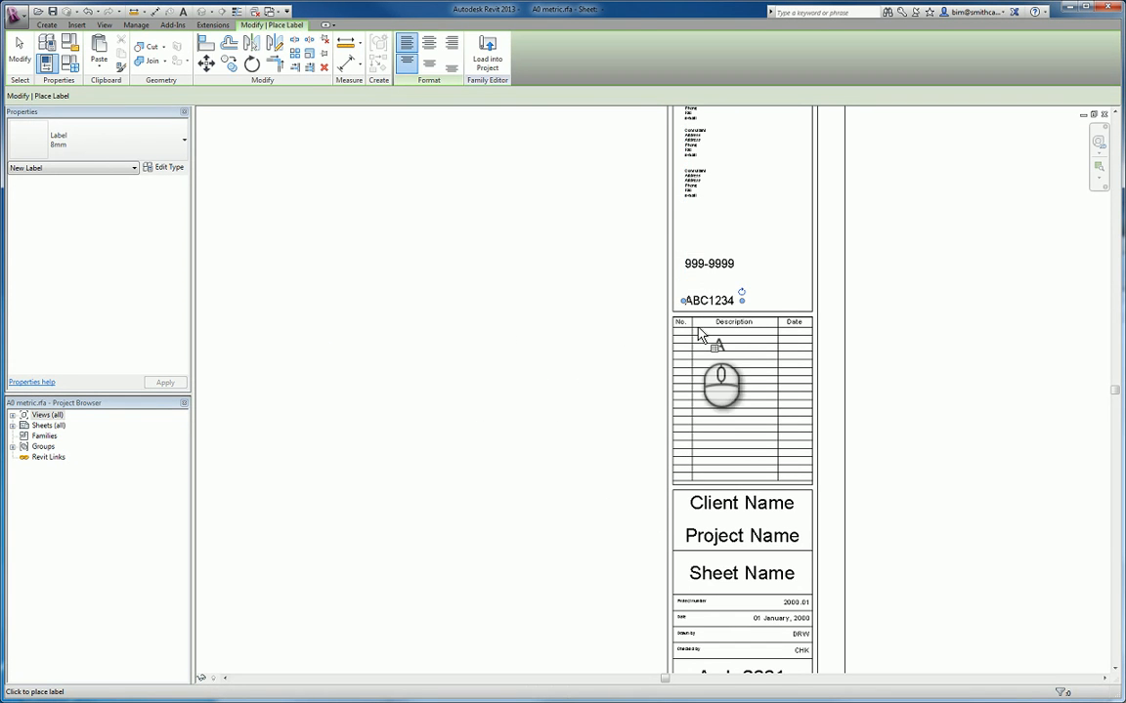
{"action": "key", "text": "Escape"}
{"action": "key", "text": "Escape"}
- Move the ABC1234 label up slightly, closer to the 999-9999 label
{"action": "middle_click_drag", "start_coordinate": [761, 348], "coordinate": [773, 322]}
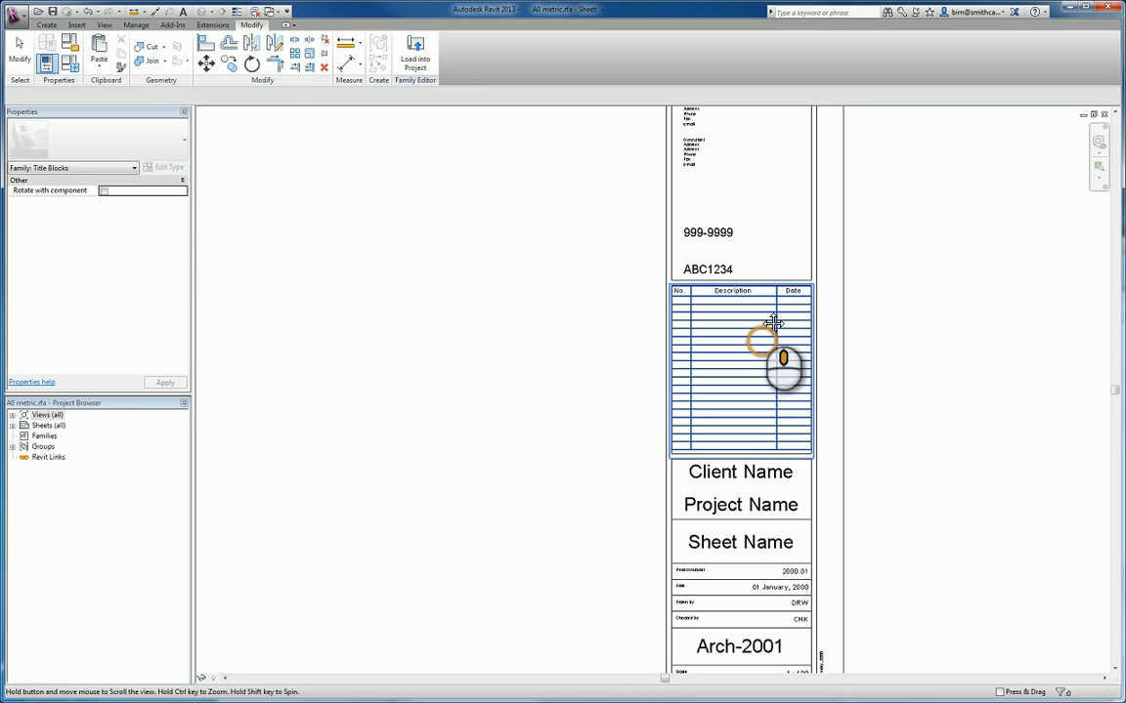
{"action": "left_click", "coordinate": [718, 268]}
{"action": "left_click_drag", "start_coordinate": [696, 262], "coordinate": [700, 245]}
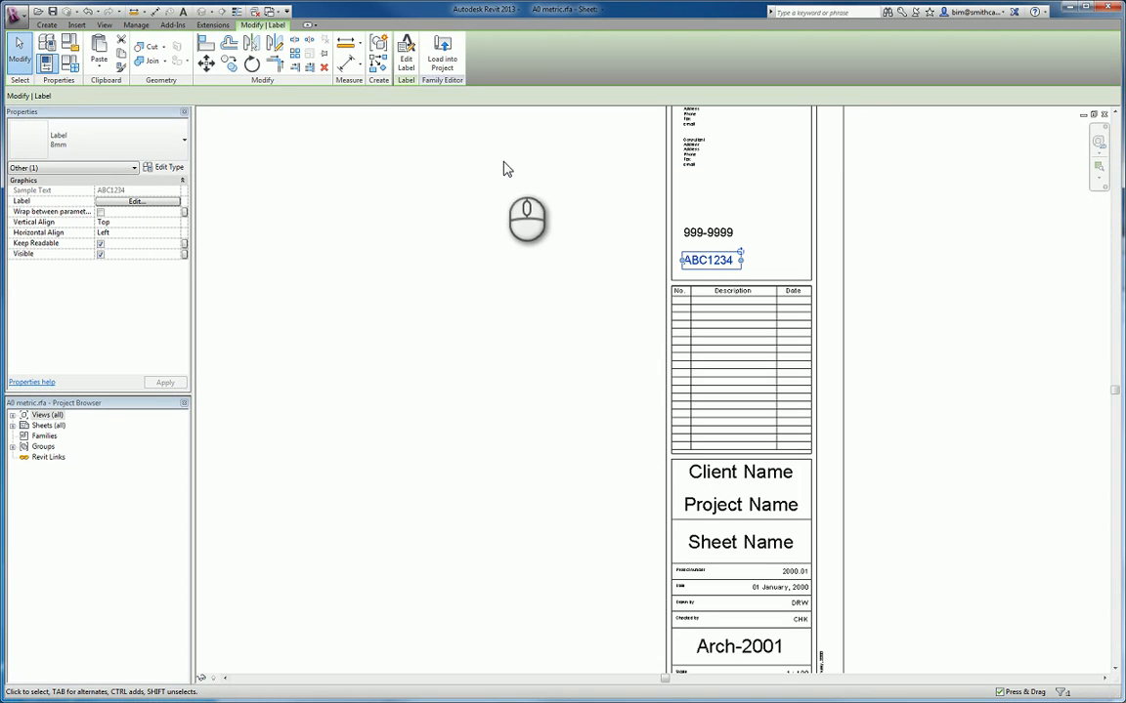
- Load the title block family into Project5, overwriting the existing version and its parameter values
{"action": "left_click", "coordinate": [442, 70]}
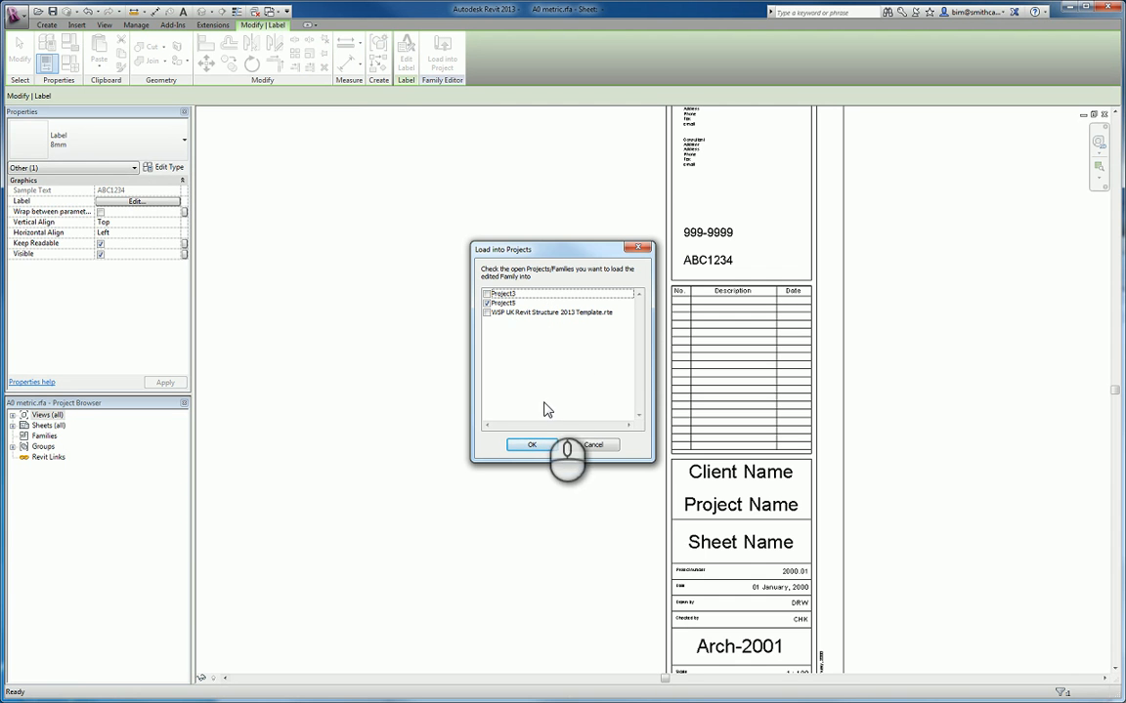
{"action": "left_click", "coordinate": [533, 446]}
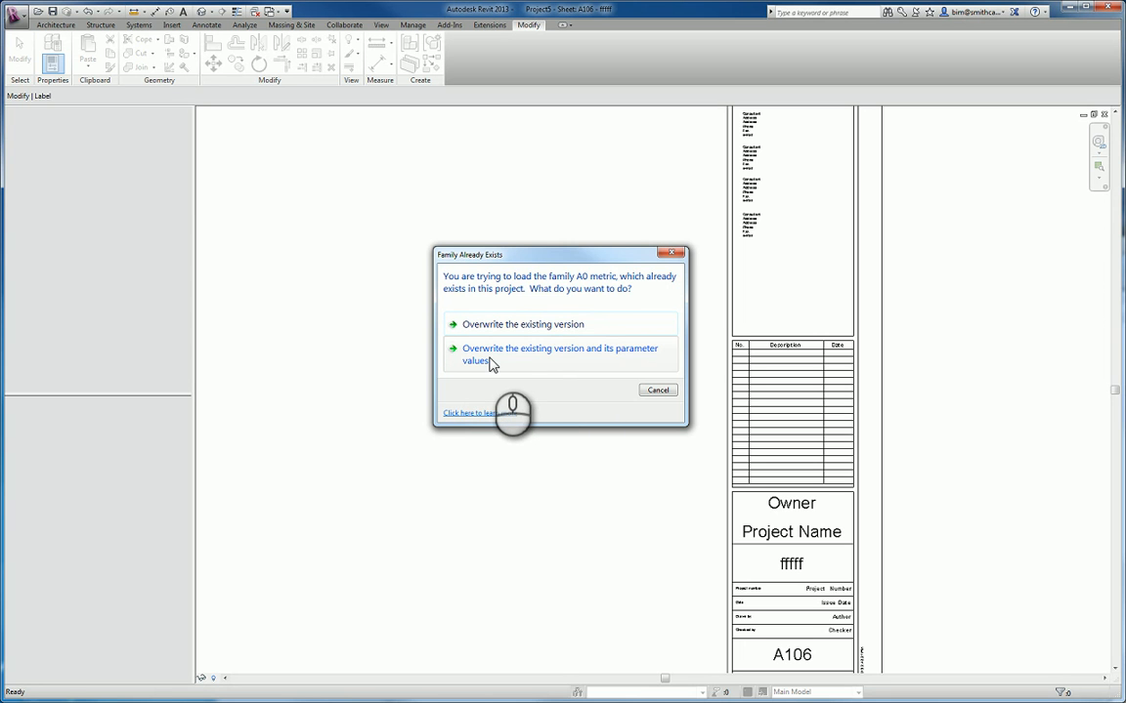
{"action": "left_click", "coordinate": [603, 354]}
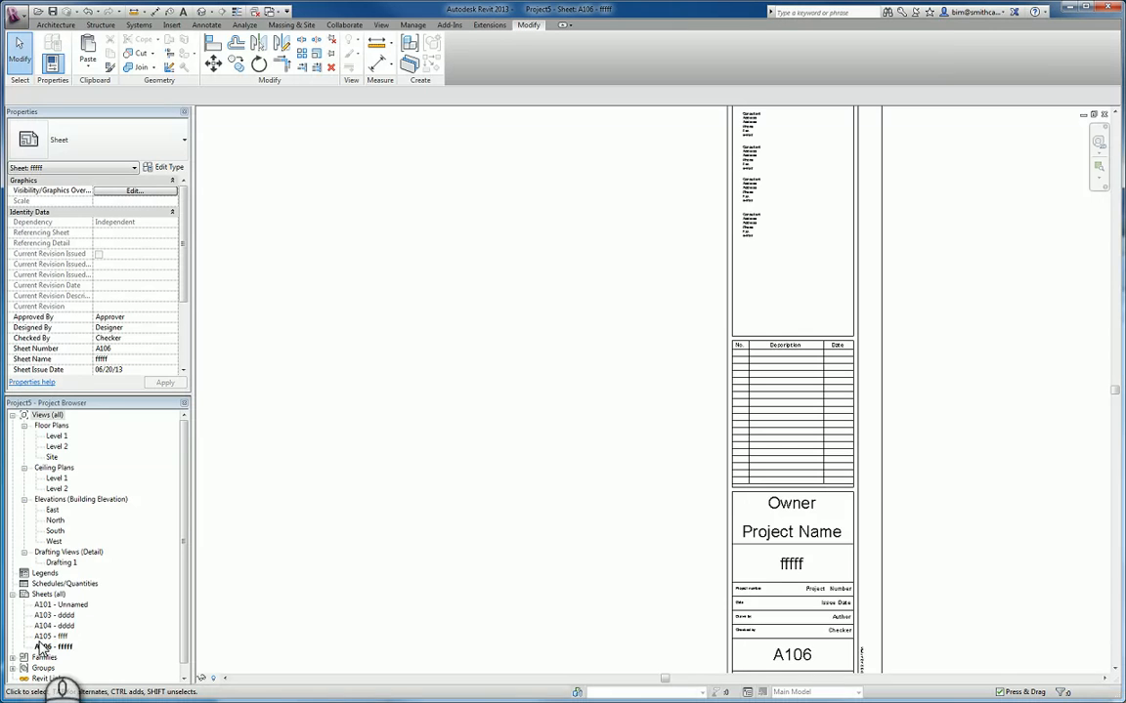
- Examine the title block on sheet A106, comparing the two new labels with the owner, project name and sheet name labels
{"action": "mouse_move", "coordinate": [77, 586]}
{"action": "left_mouse_down"}
{"action": "mouse_move", "coordinate": [94, 652]}
{"action": "mouse_move", "coordinate": [52, 592]}
{"action": "left_mouse_up"}
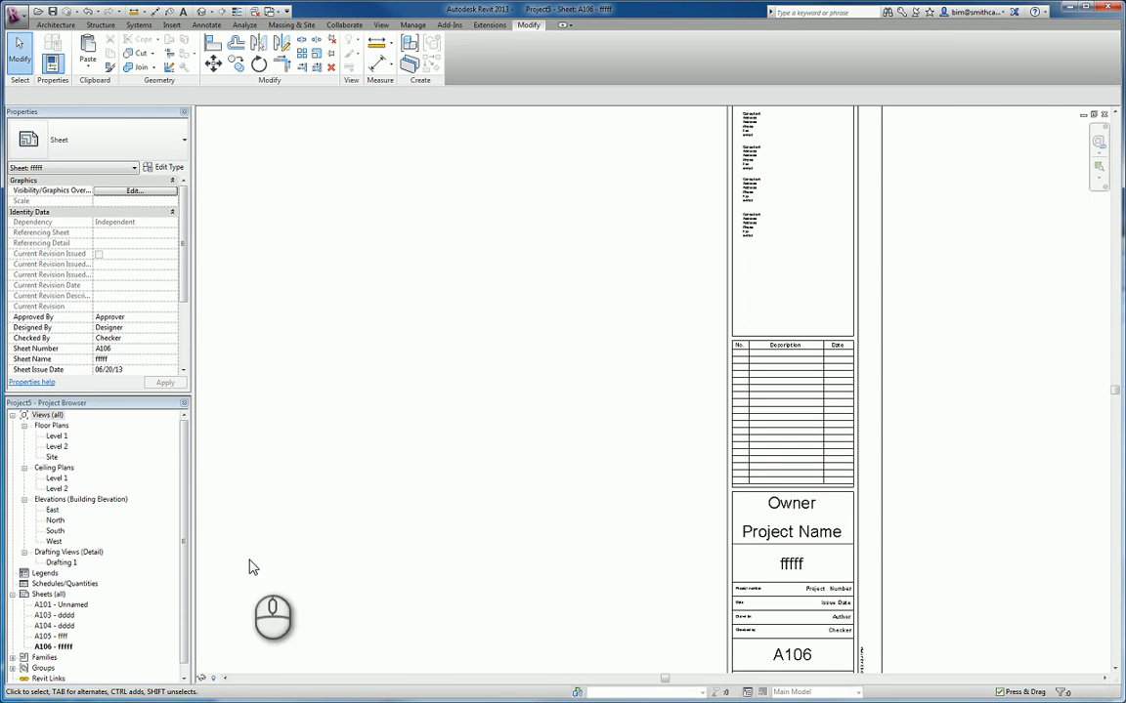
{"action": "left_click", "coordinate": [880, 386]}
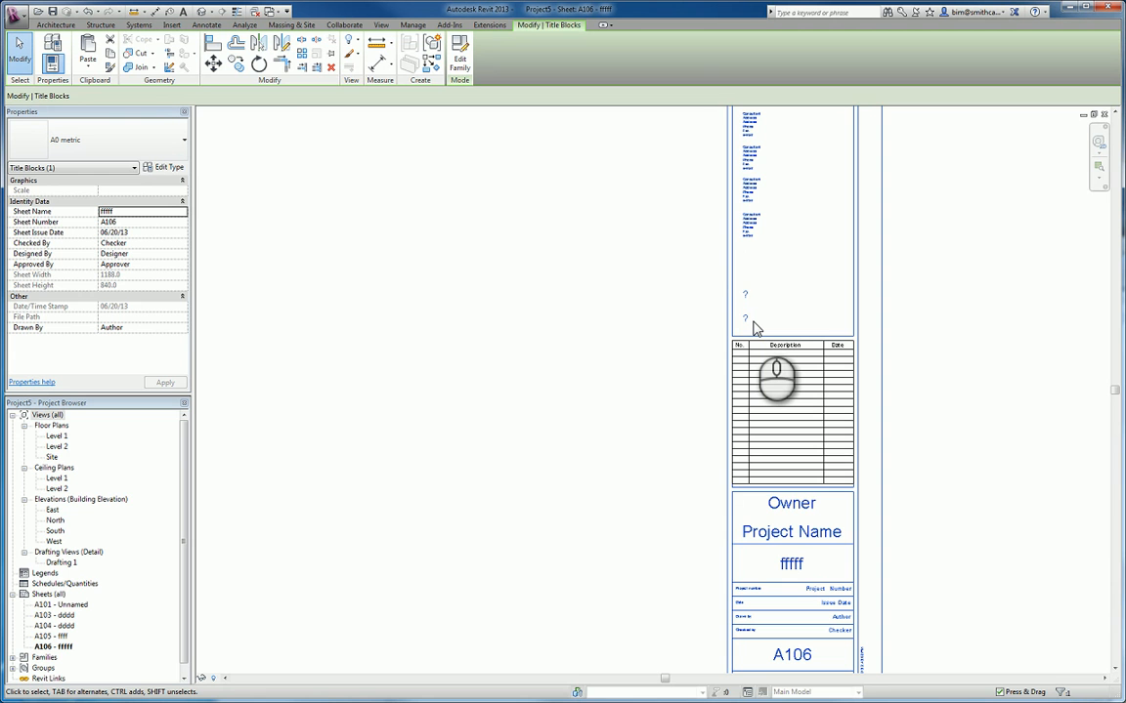
{"action": "left_click", "coordinate": [905, 347]}
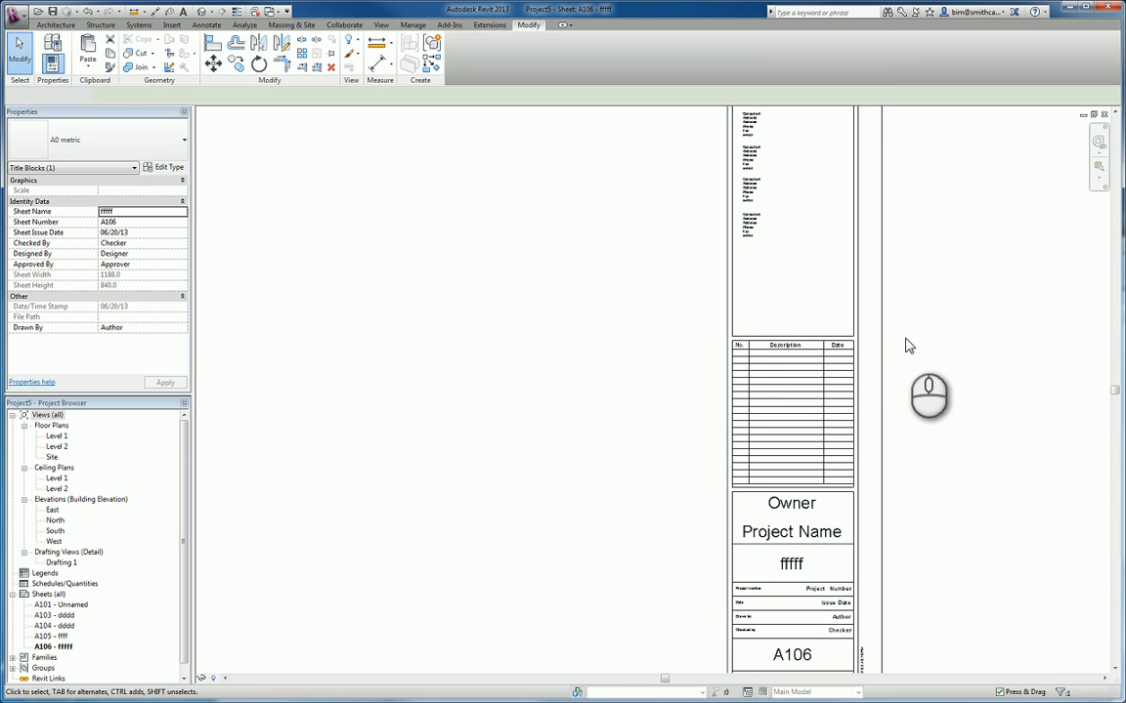
{"action": "left_click", "coordinate": [855, 328]}
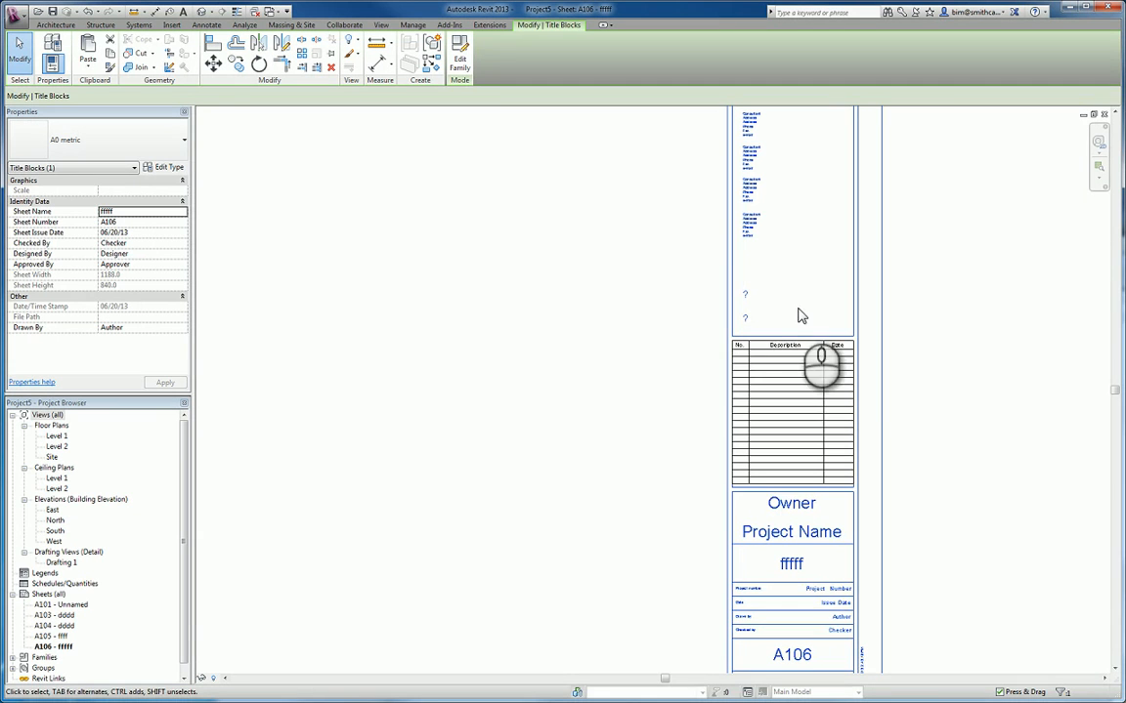
{"action": "left_click", "coordinate": [747, 317]}
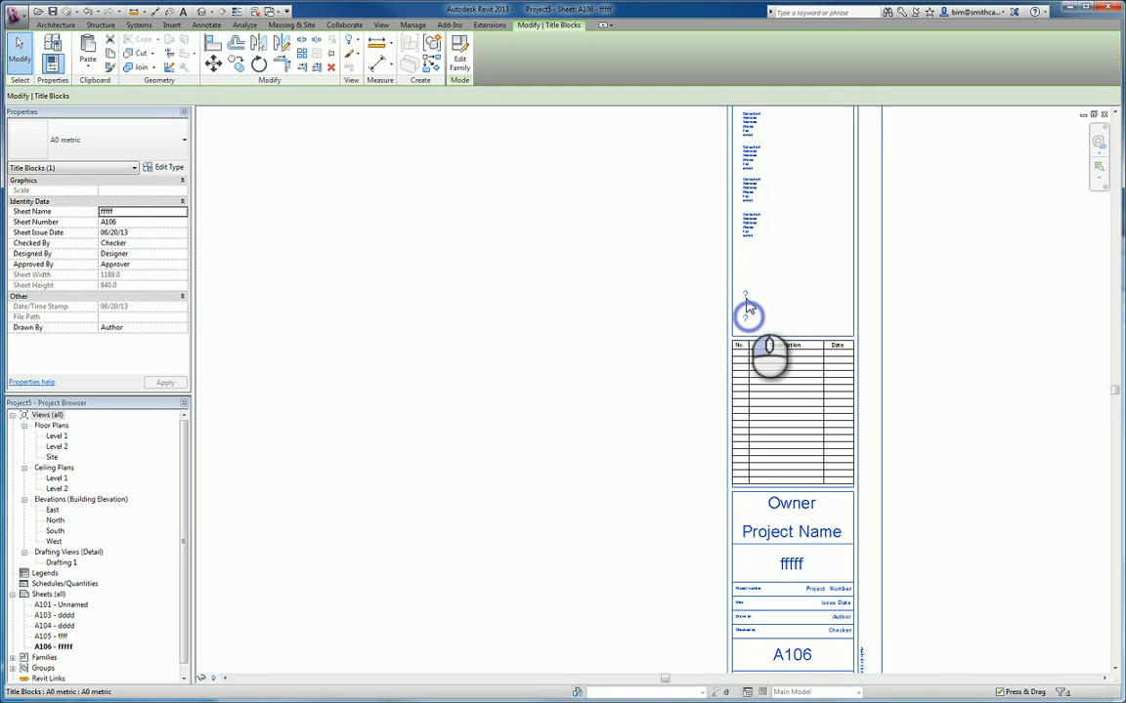
{"action": "left_click", "coordinate": [747, 295]}
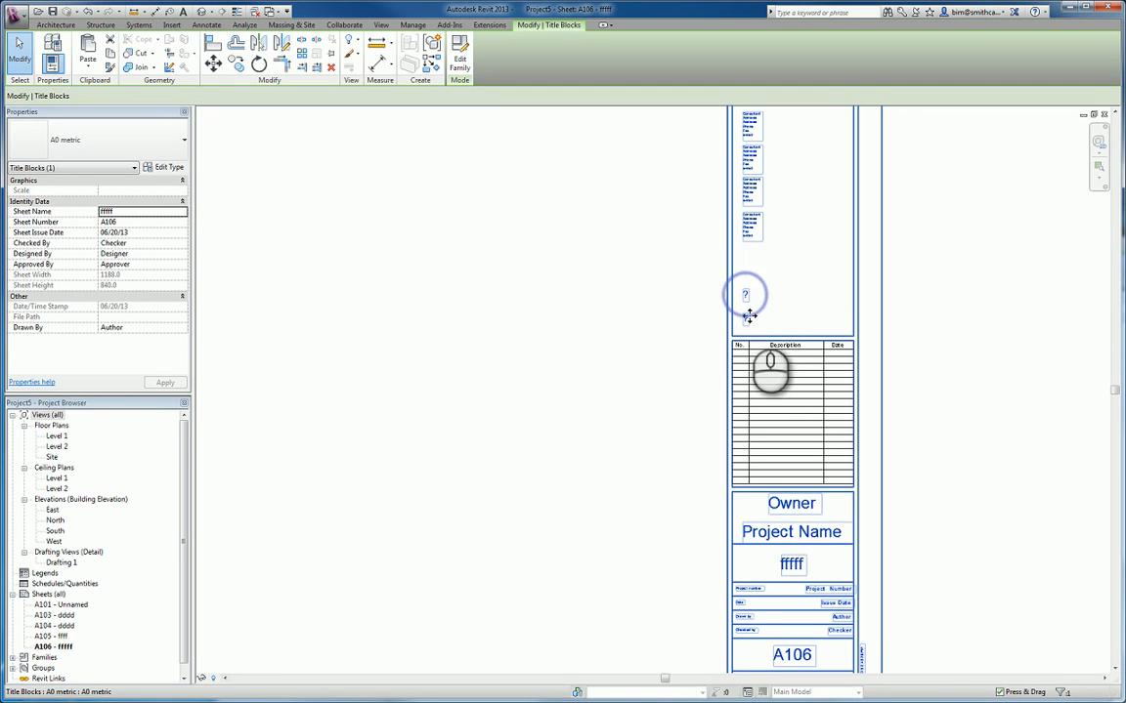
{"action": "left_click", "coordinate": [781, 503]}
{"action": "left_click", "coordinate": [799, 544]}
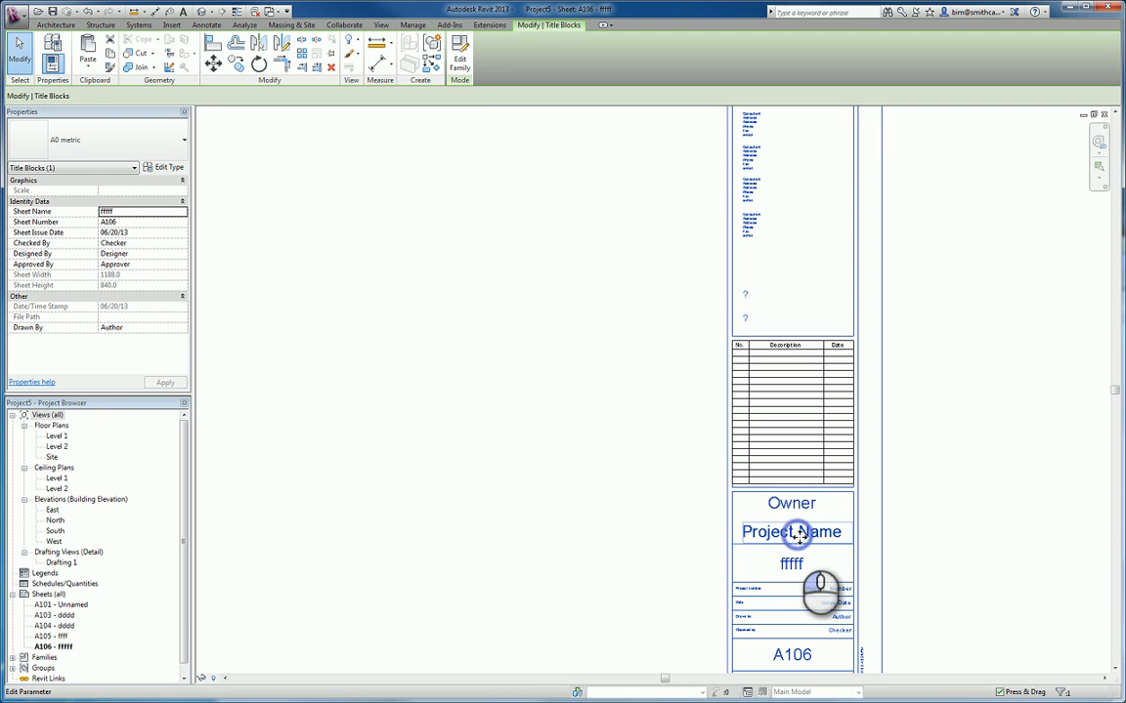
{"action": "left_click", "coordinate": [793, 570]}
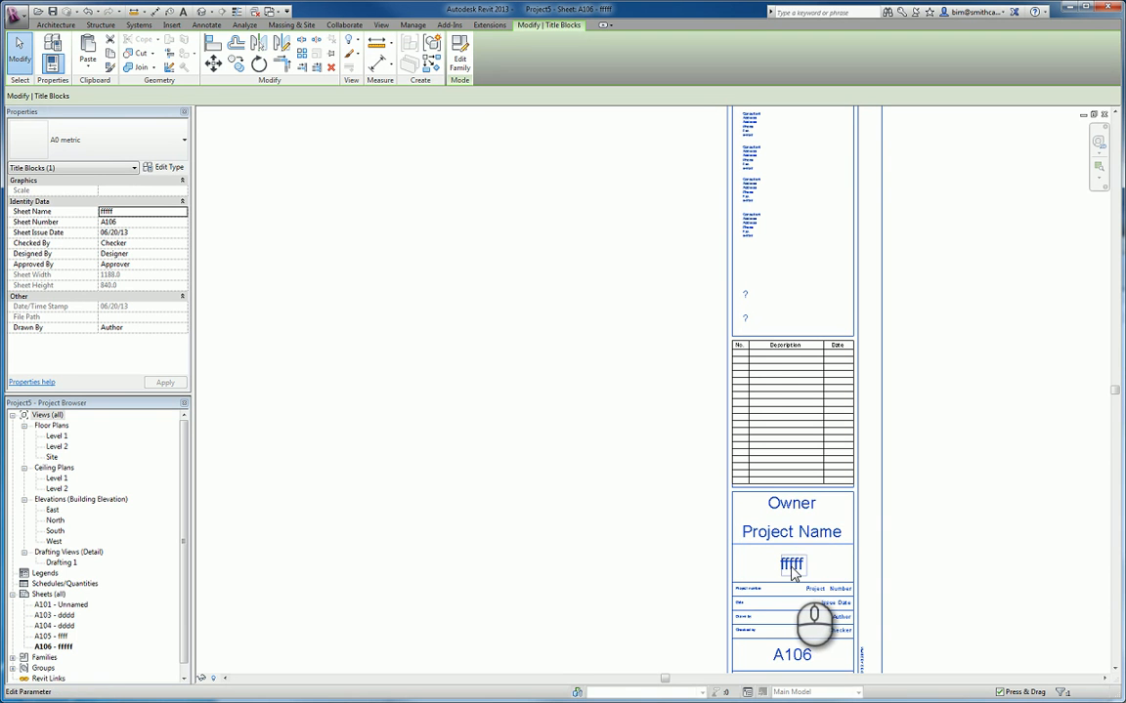
{"action": "left_click", "coordinate": [749, 317]}
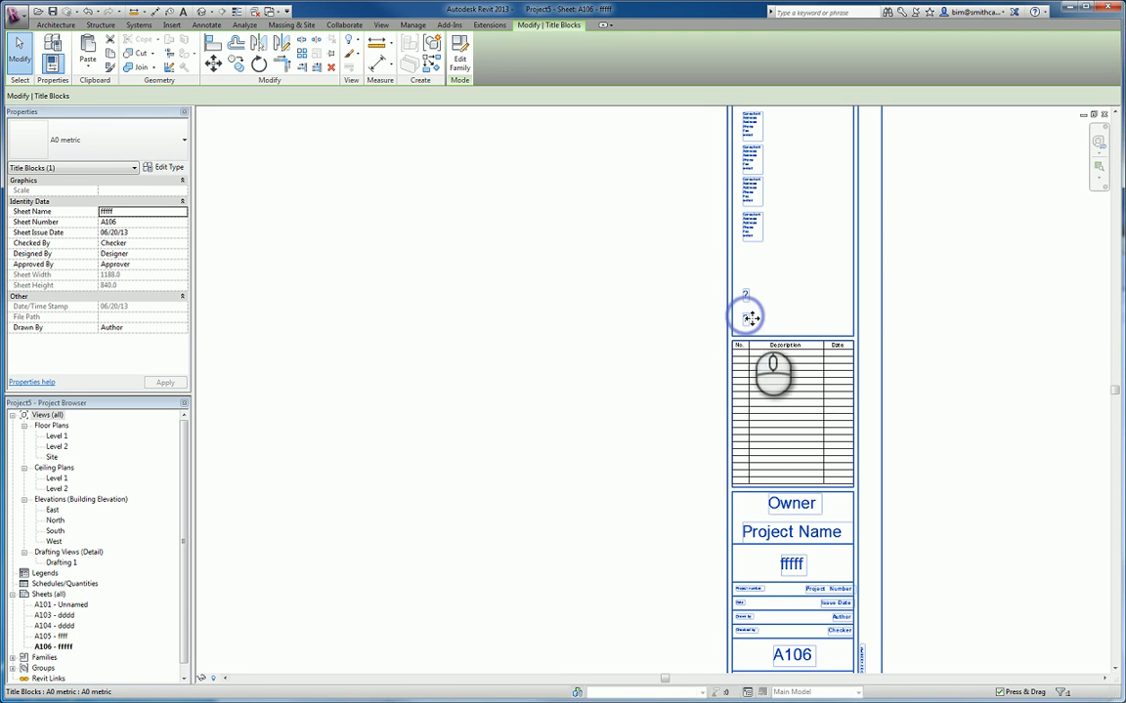
{"action": "key", "text": "Escape"}
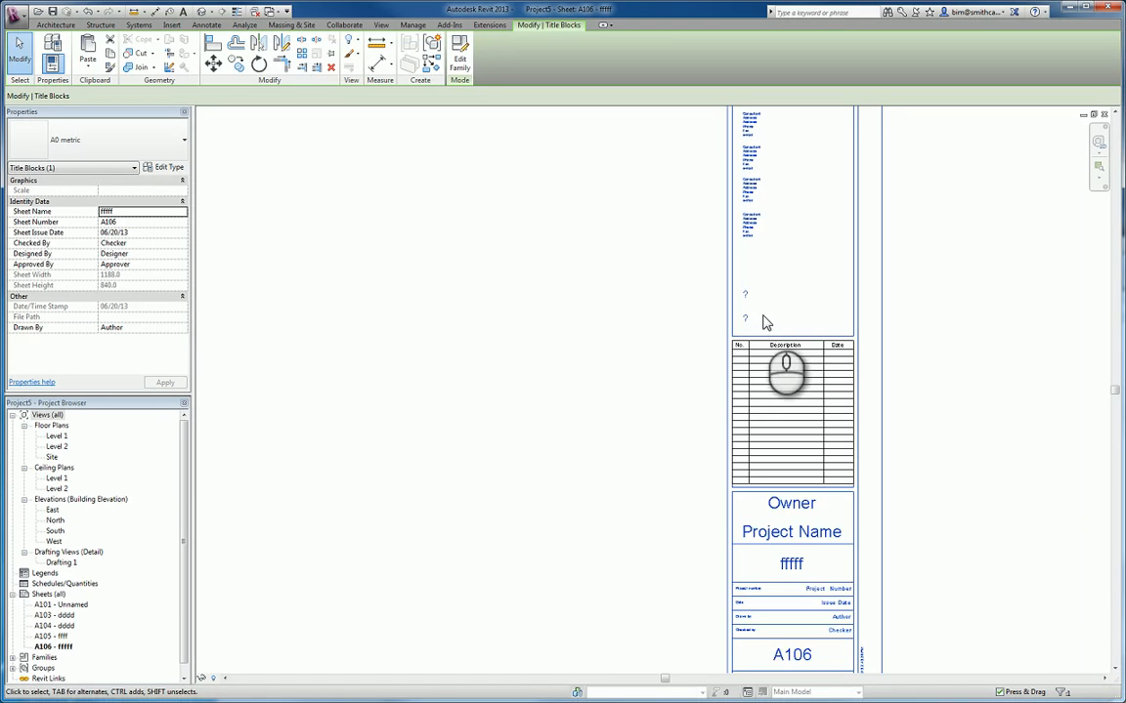
{"action": "left_click", "coordinate": [672, 315]}
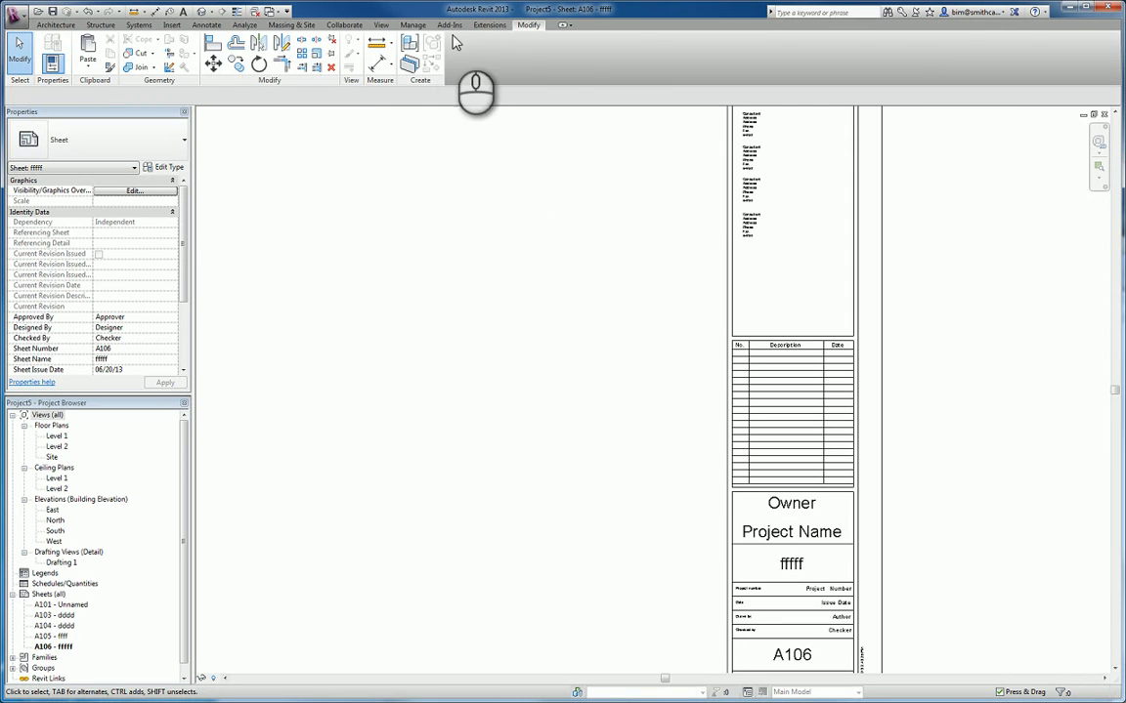
{"action": "left_click", "coordinate": [414, 26]}
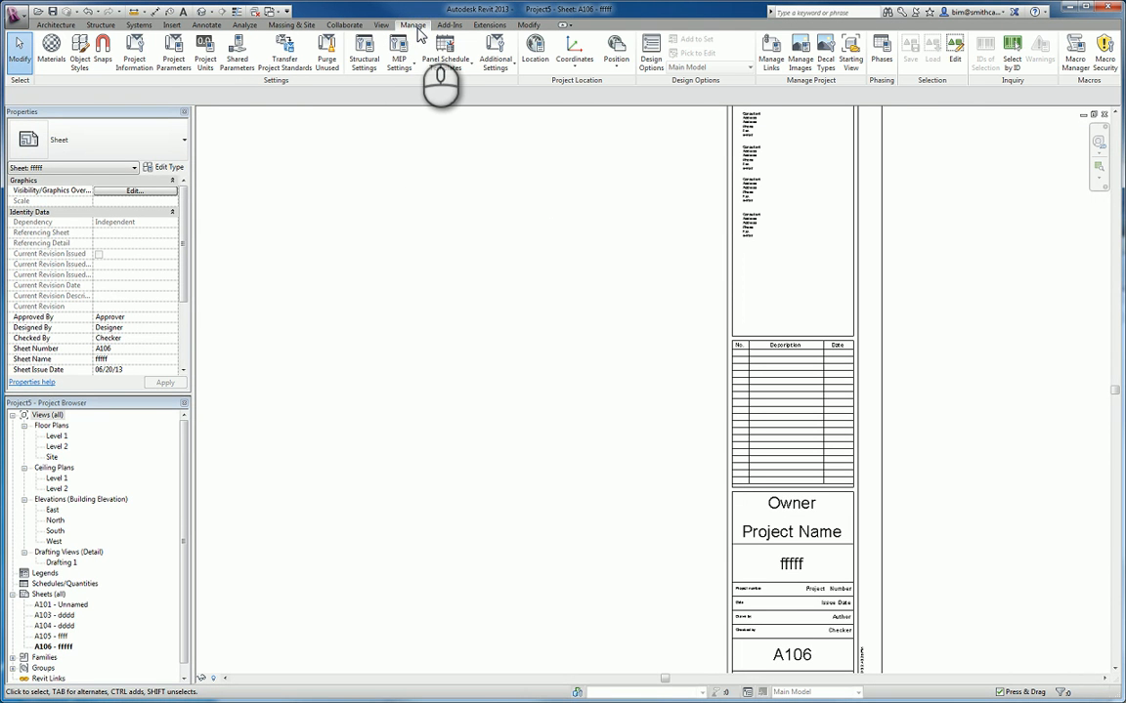
{"action": "left_click", "coordinate": [234, 73]}
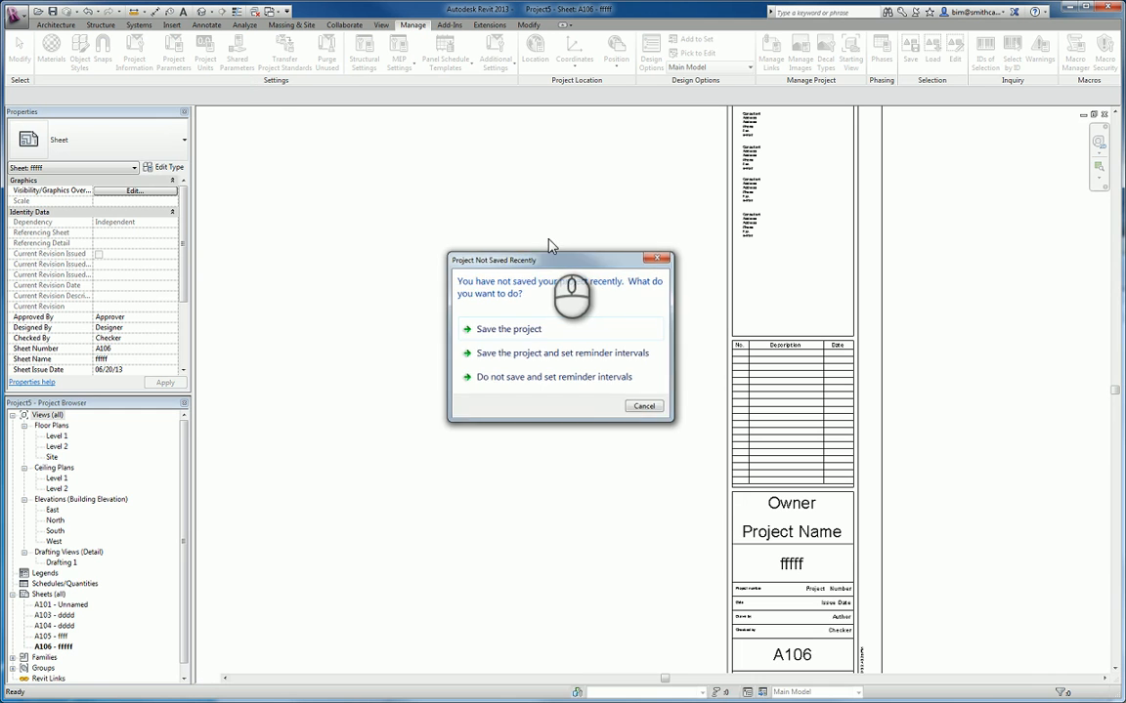
{"action": "key", "text": "Escape"}
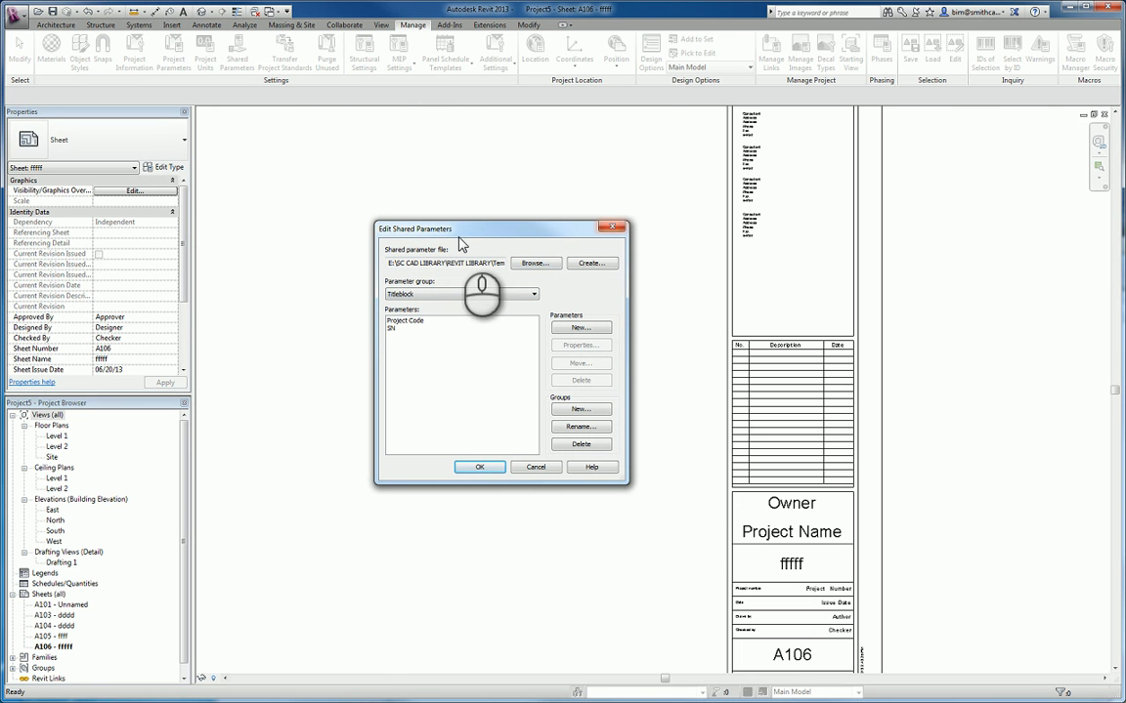
{"action": "left_click", "coordinate": [611, 230]}
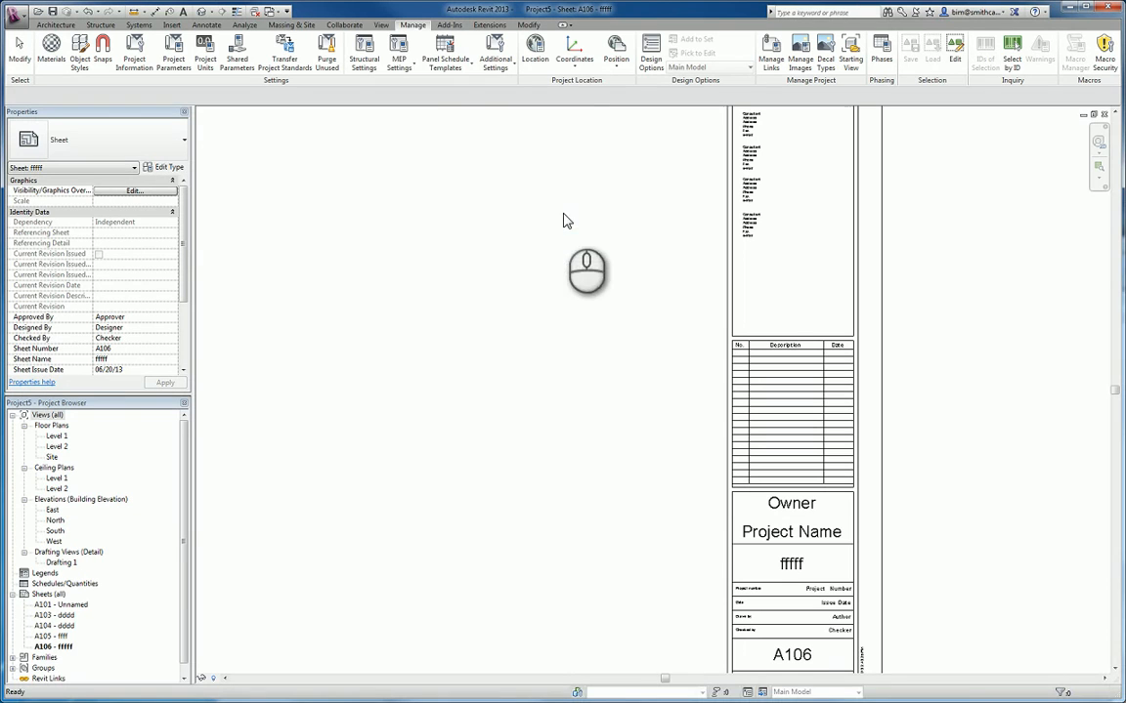
- Begin a new instance project parameter from the shared parameter Project Code in the Titleblock group, grouped under Identity Data
{"action": "left_click", "coordinate": [176, 77]}
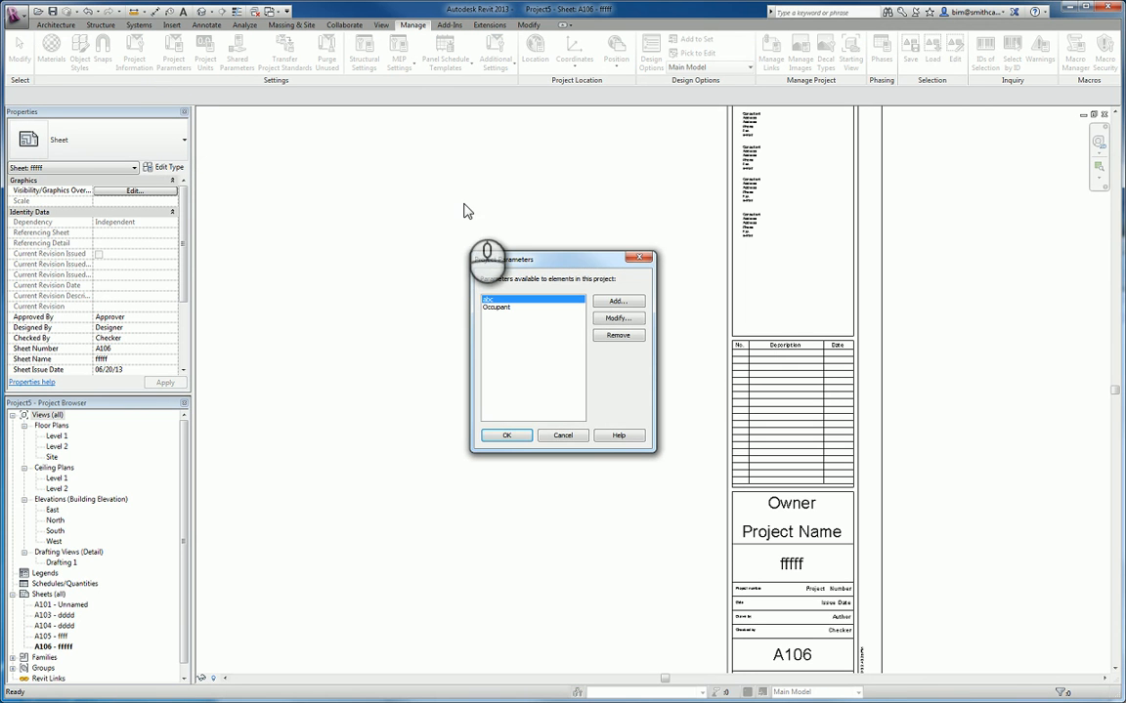
{"action": "left_click_drag", "start_coordinate": [565, 262], "coordinate": [446, 242]}
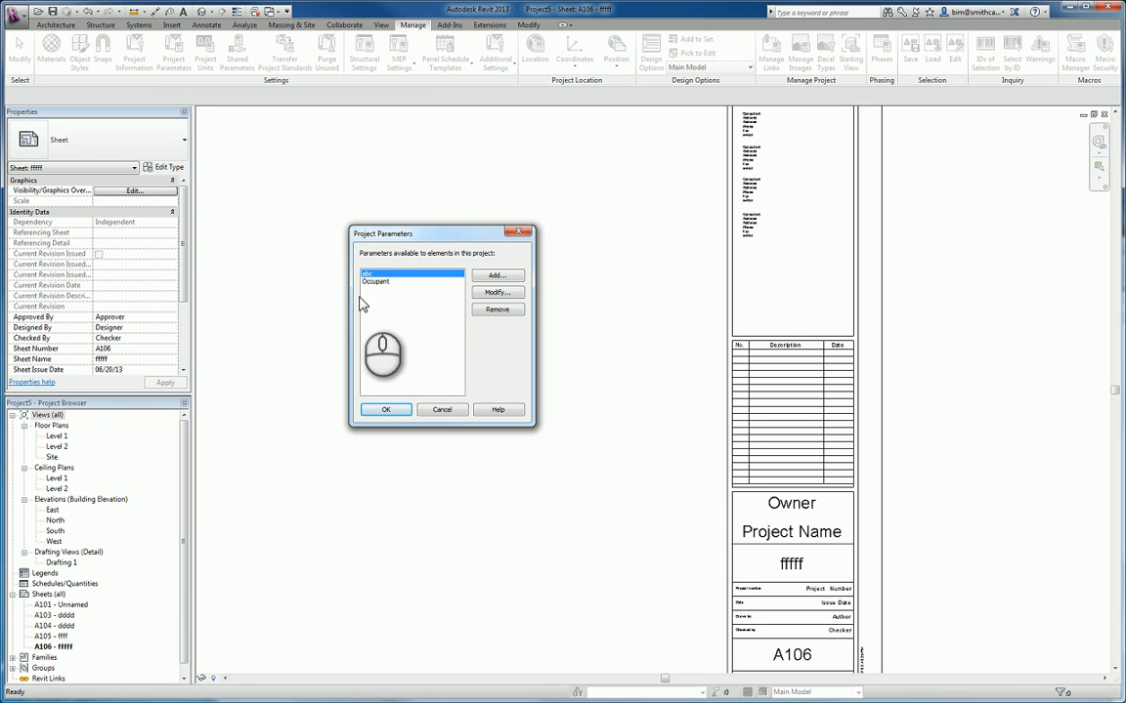
{"action": "left_click", "coordinate": [509, 283]}
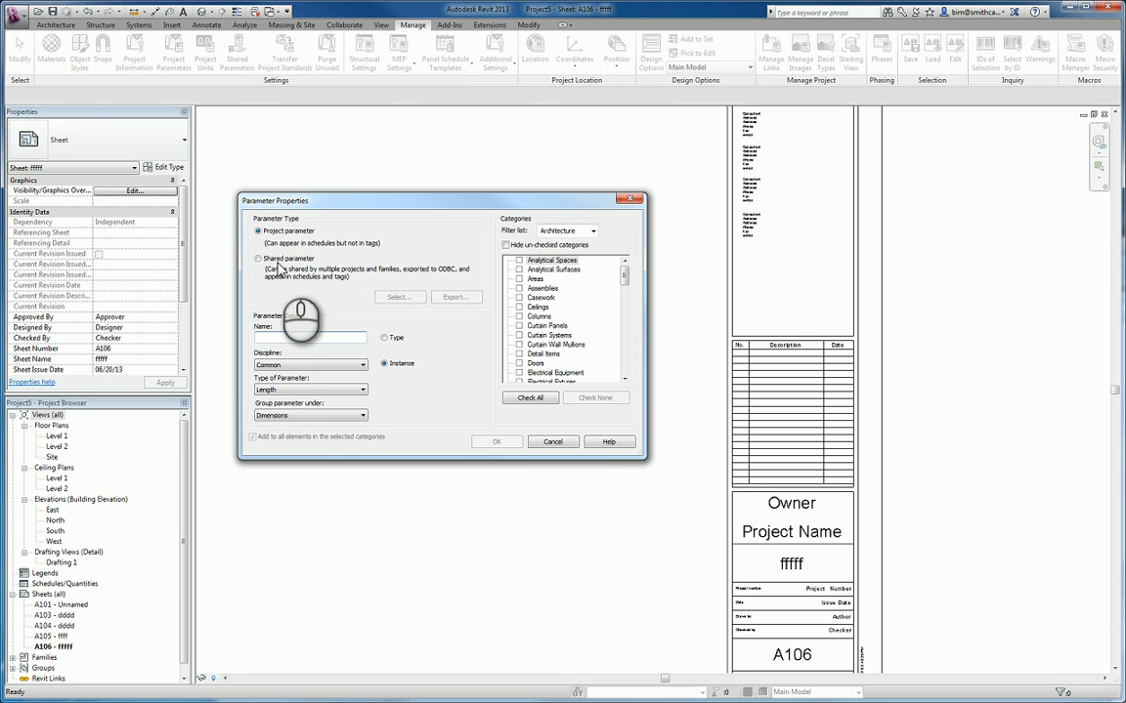
{"action": "left_click", "coordinate": [272, 264]}
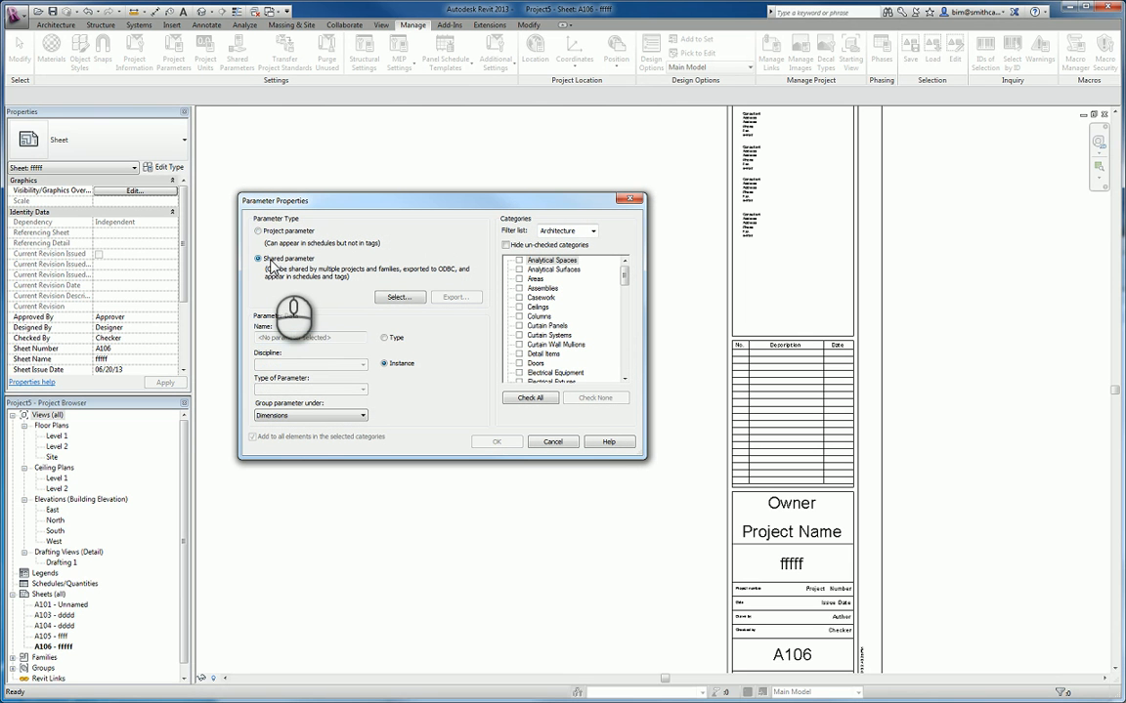
{"action": "left_click", "coordinate": [406, 301]}
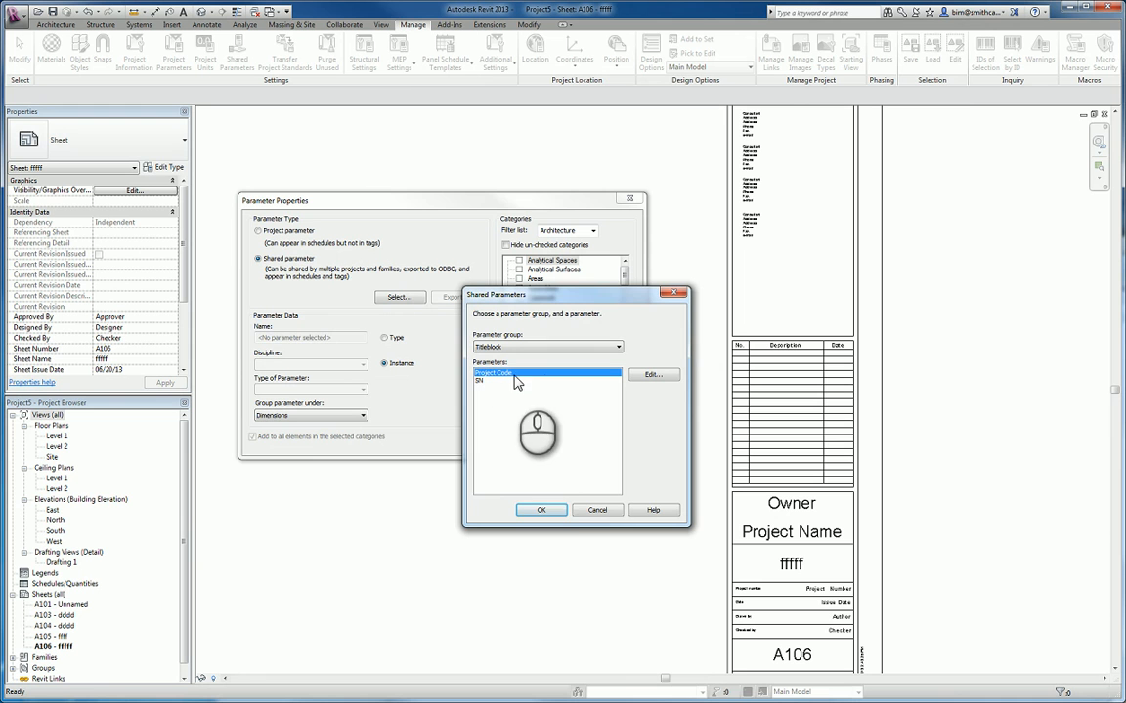
{"action": "left_click", "coordinate": [540, 510]}
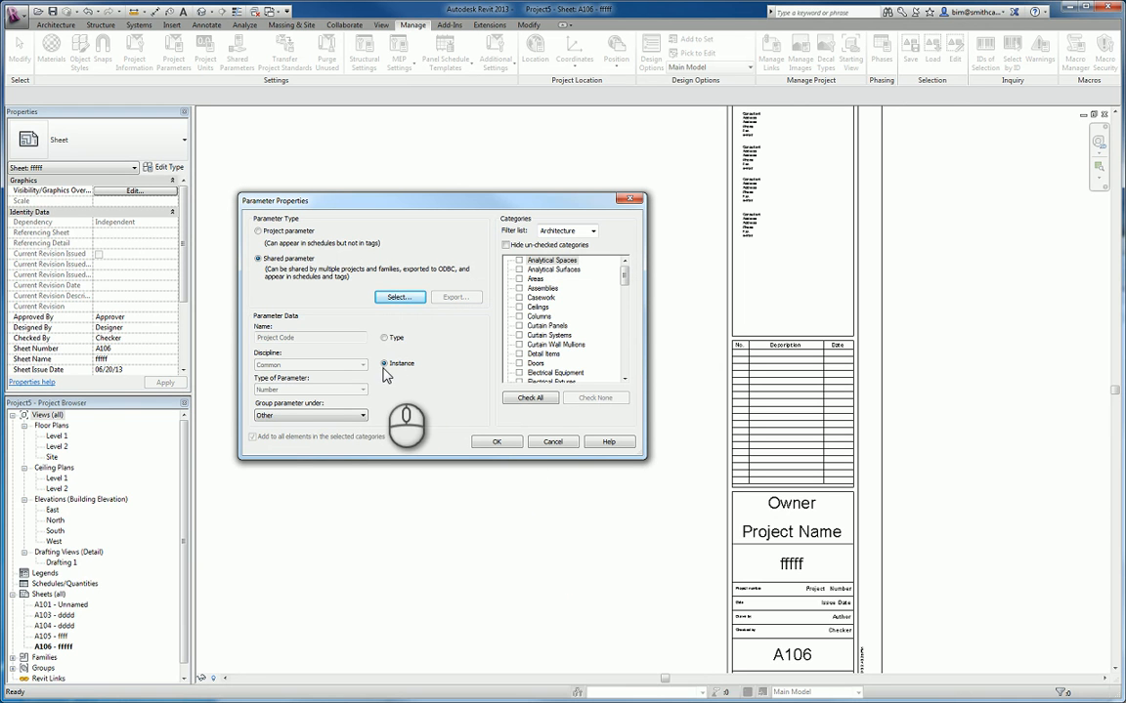
{"action": "left_click", "coordinate": [340, 417]}
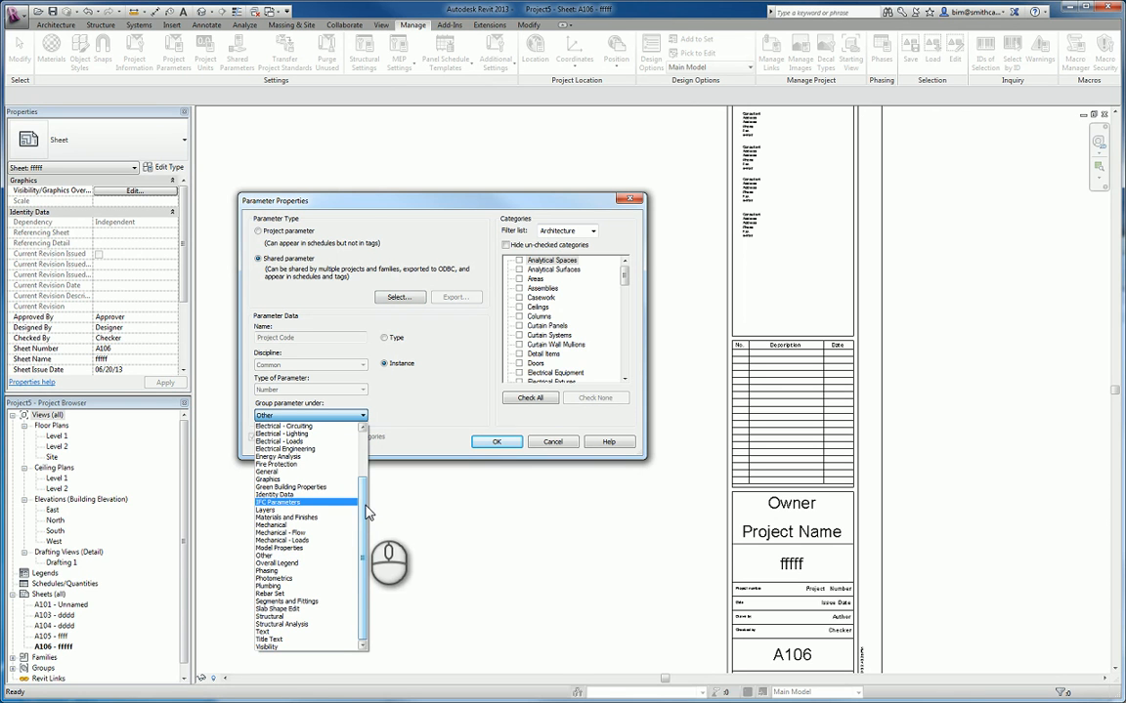
{"action": "left_click", "coordinate": [282, 496]}
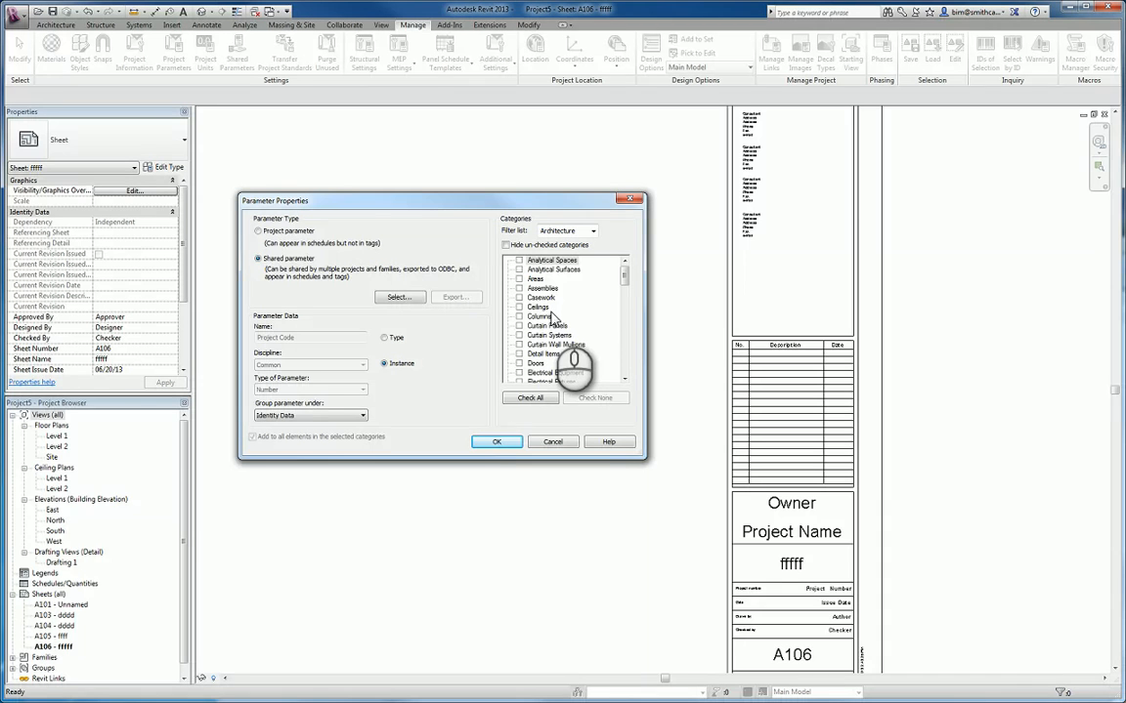
- Assign the Project Code parameter to the Sheets category and finish adding it to the project parameters
{"action": "left_click", "coordinate": [547, 316]}
{"action": "key", "text": "s"}
{"action": "key", "text": "s"}
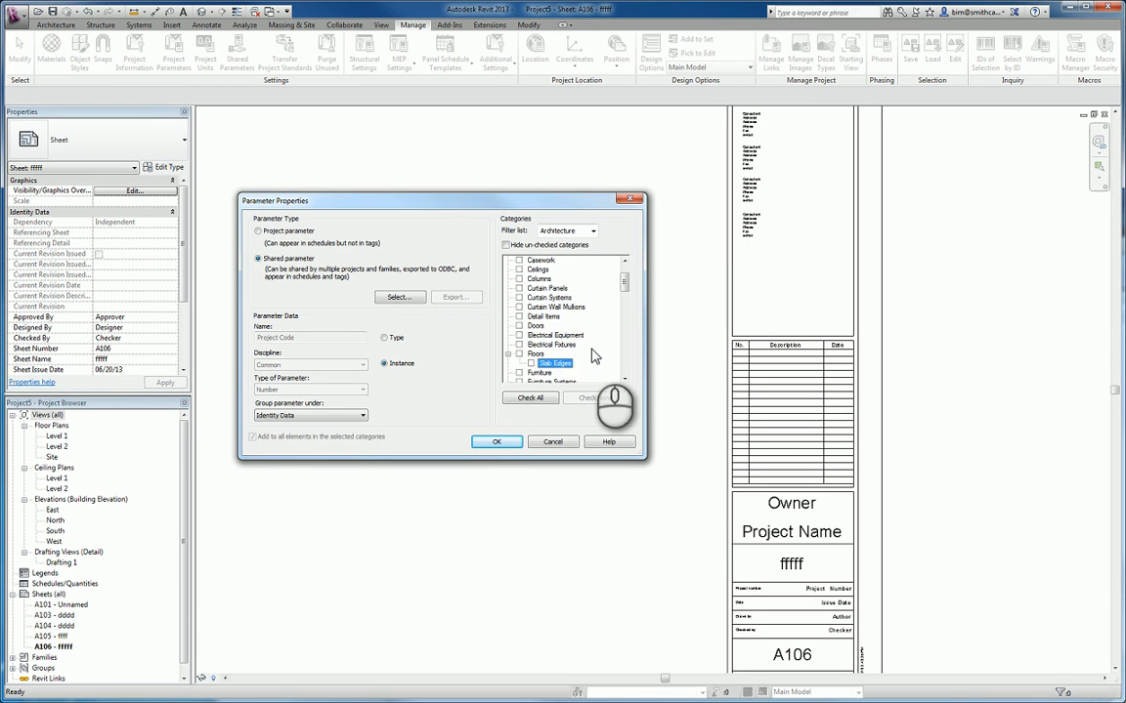
{"action": "key", "text": "s"}
{"action": "key", "text": "s"}
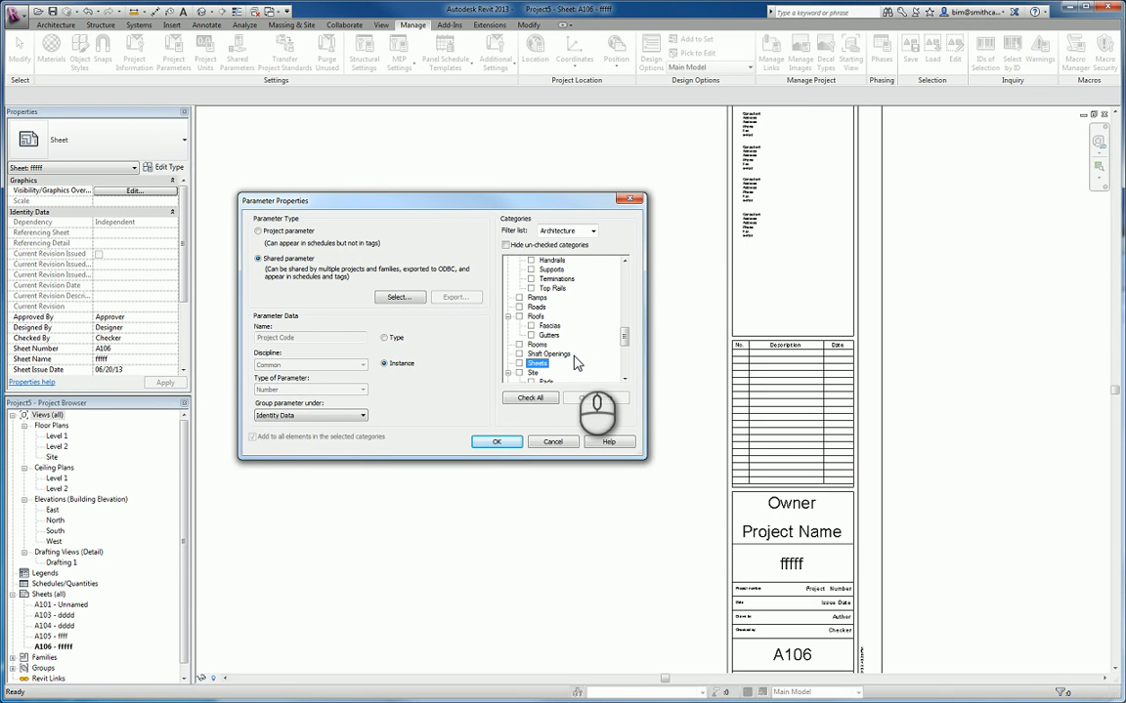
{"action": "key", "text": "s"}
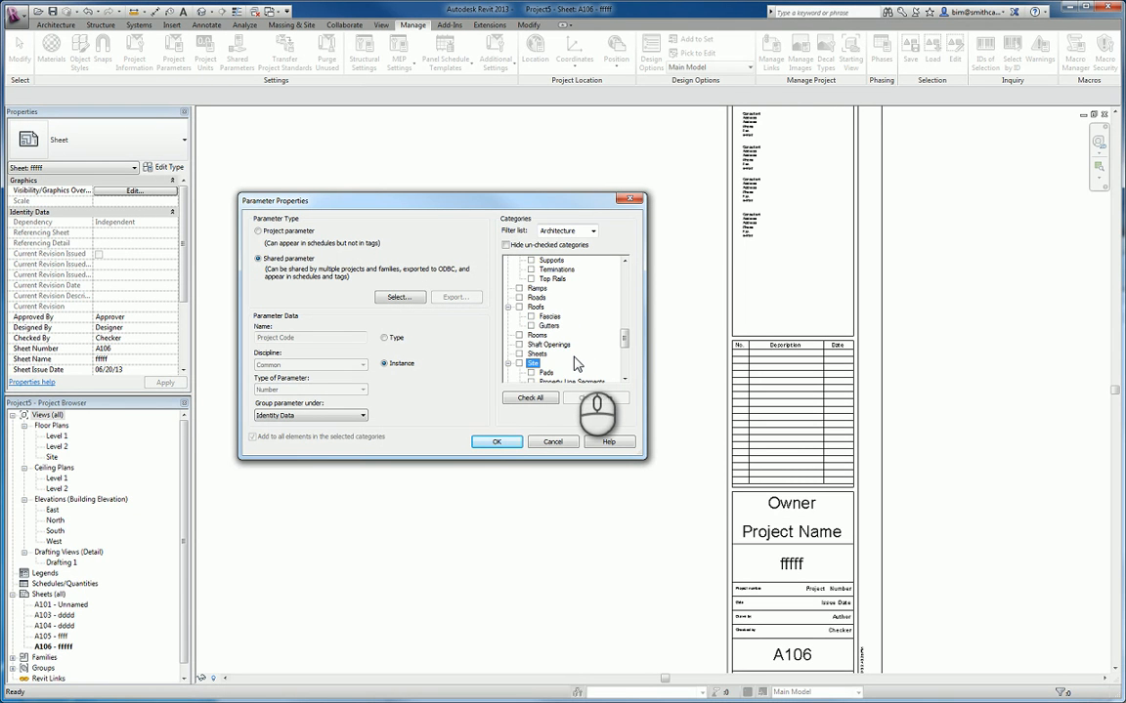
{"action": "key", "text": "s"}
{"action": "key", "text": "s"}
{"action": "key", "text": "s"}
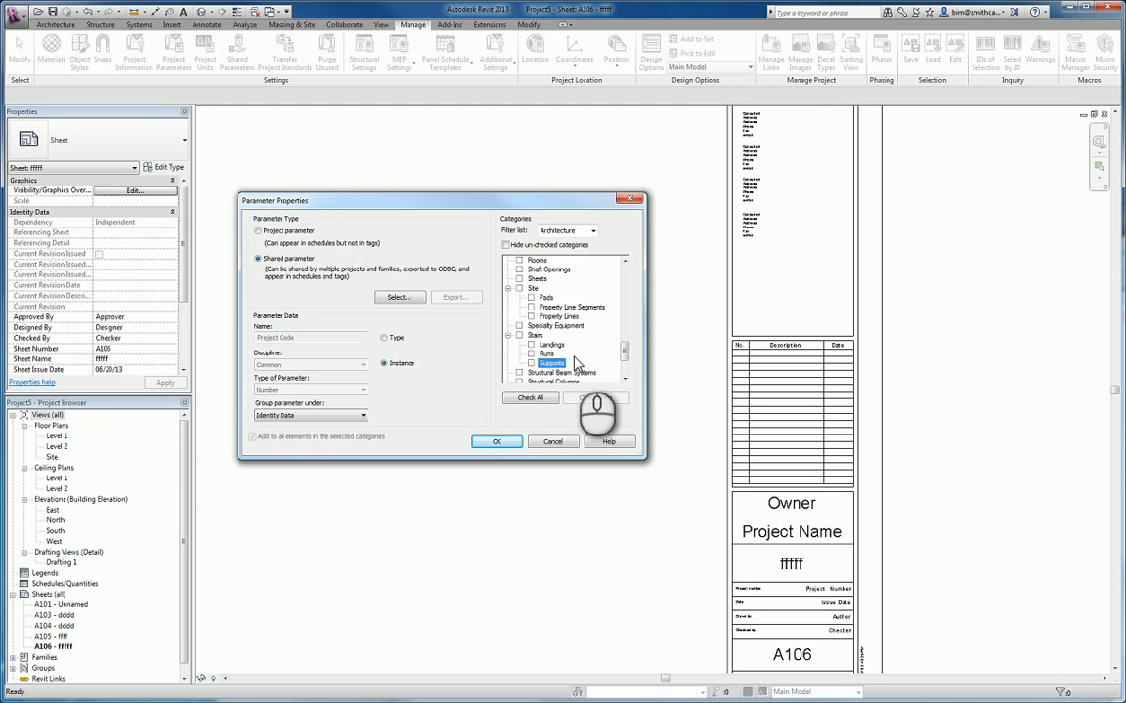
{"action": "key", "text": "s"}
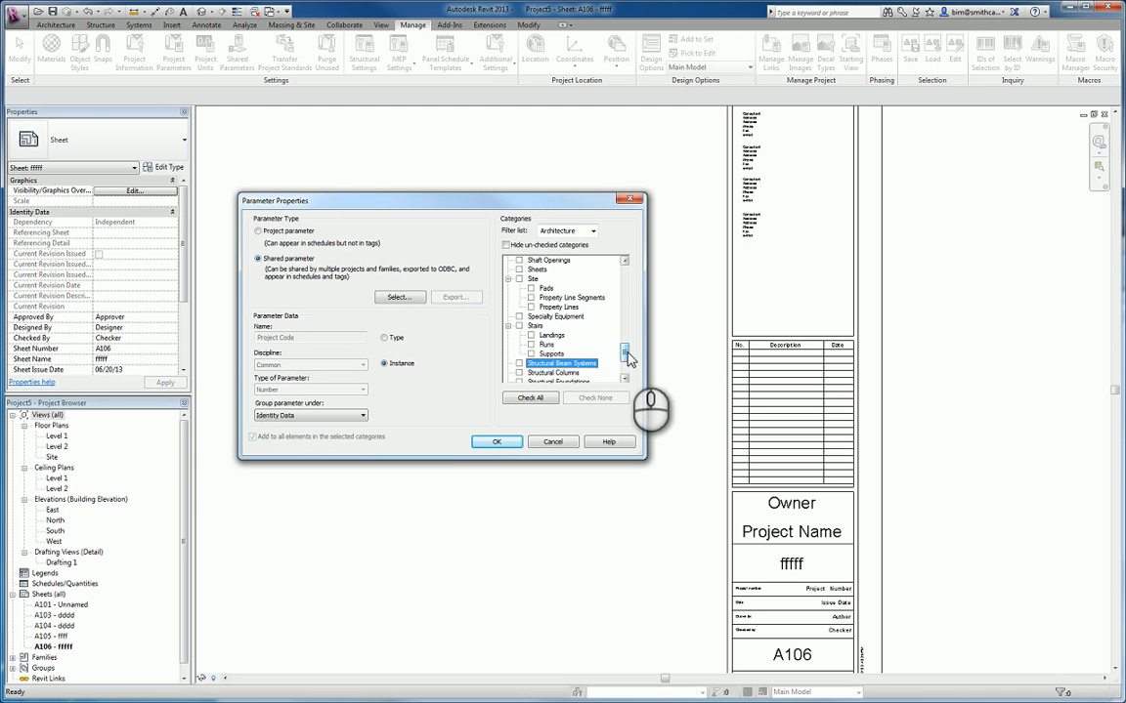
{"action": "mouse_move", "coordinate": [628, 354]}
{"action": "left_mouse_down"}
{"action": "mouse_move", "coordinate": [630, 371]}
{"action": "mouse_move", "coordinate": [625, 353]}
{"action": "left_mouse_up"}
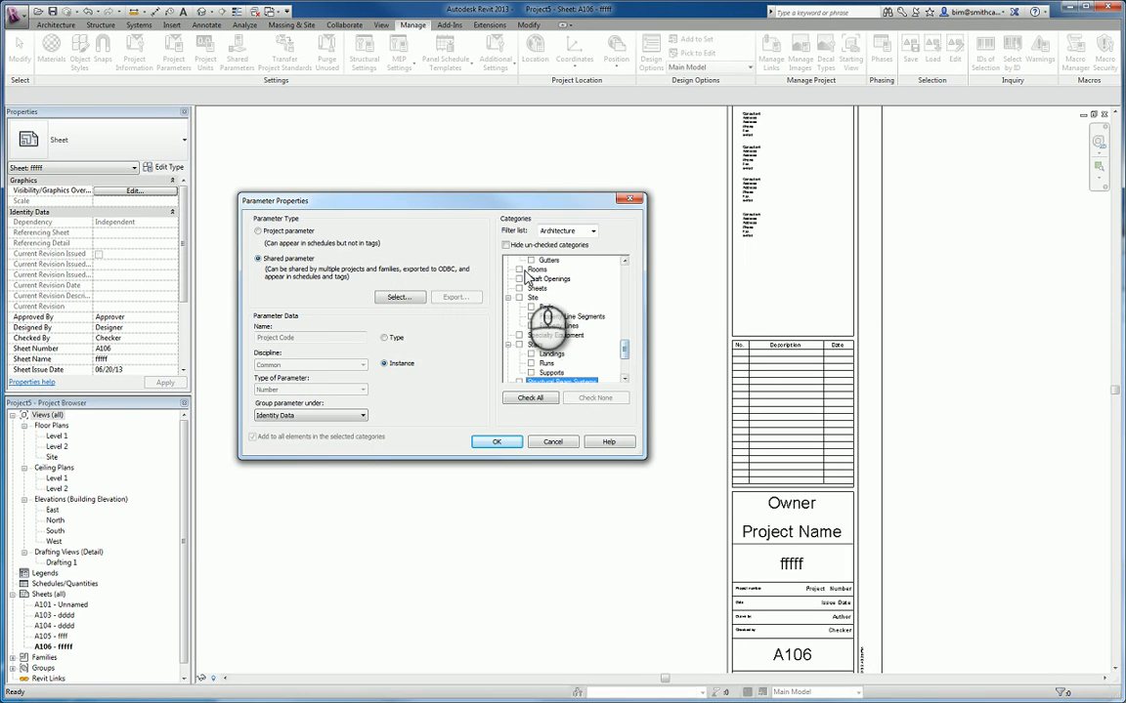
{"action": "left_click", "coordinate": [519, 289]}
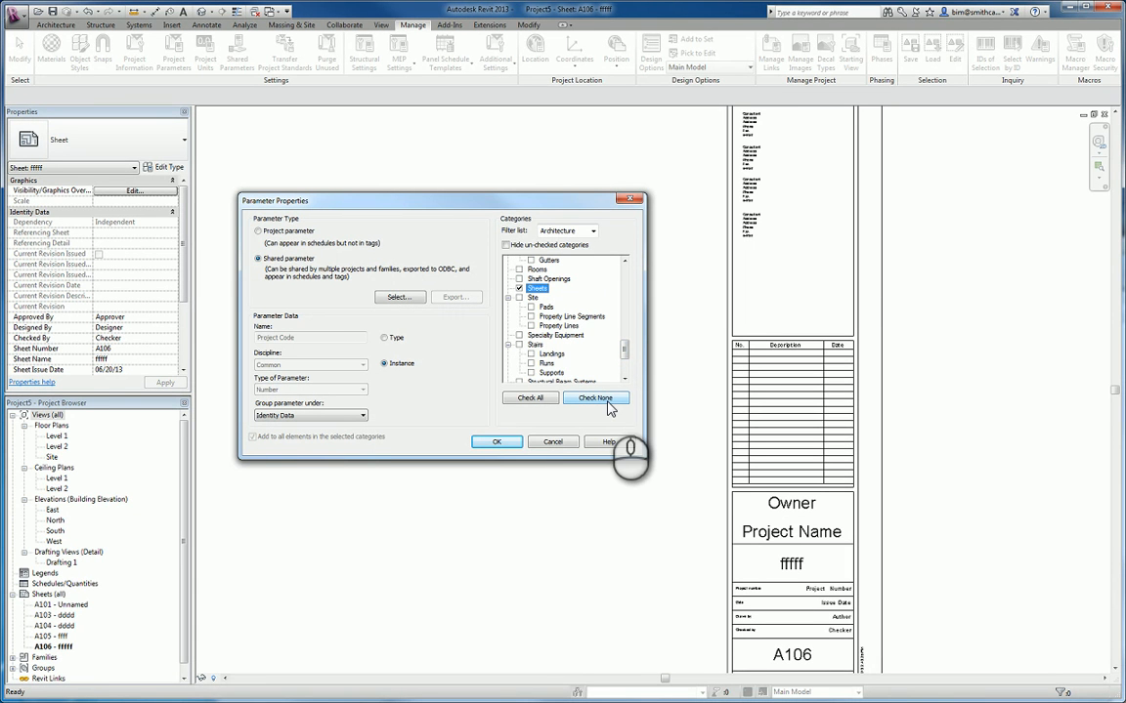
{"action": "left_click", "coordinate": [496, 443]}
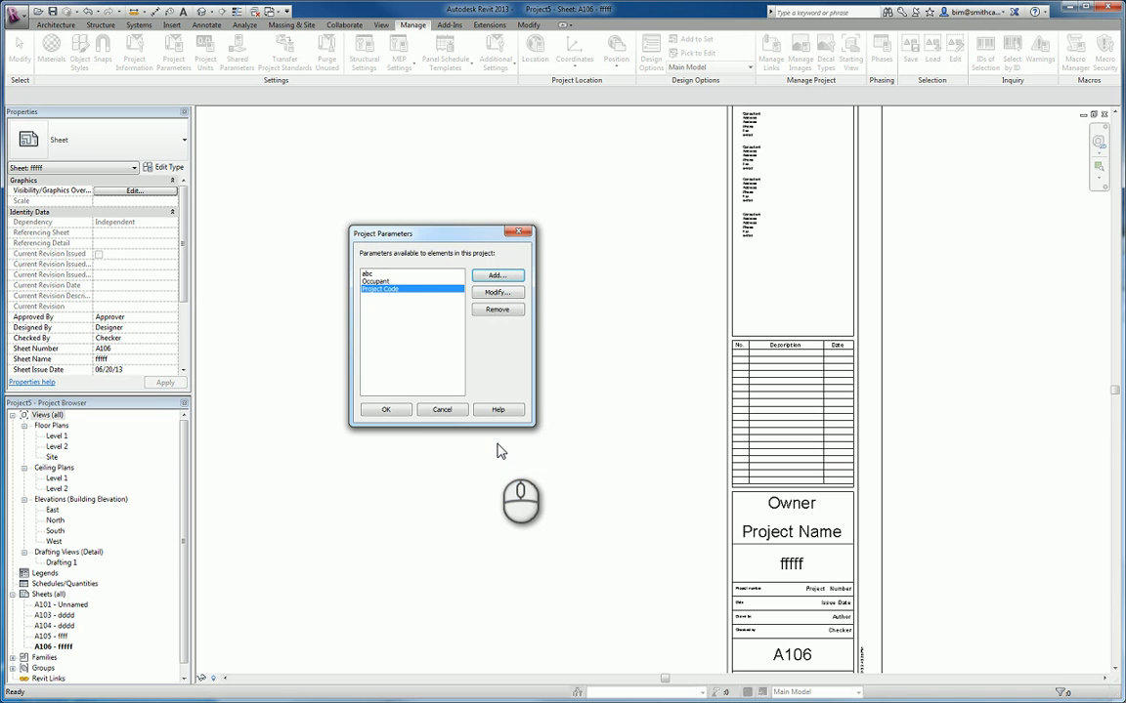
{"action": "left_click", "coordinate": [387, 411]}
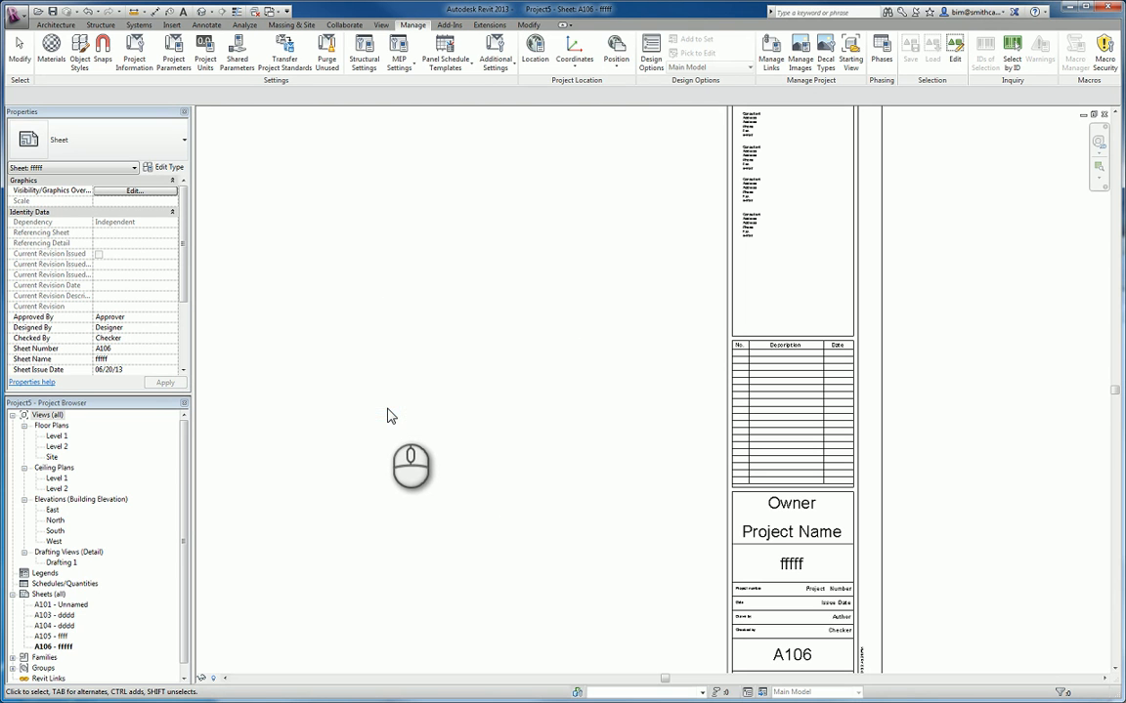
- Set the Project Code label in the title block of sheet A106 to 123456
{"action": "left_click", "coordinate": [881, 319]}
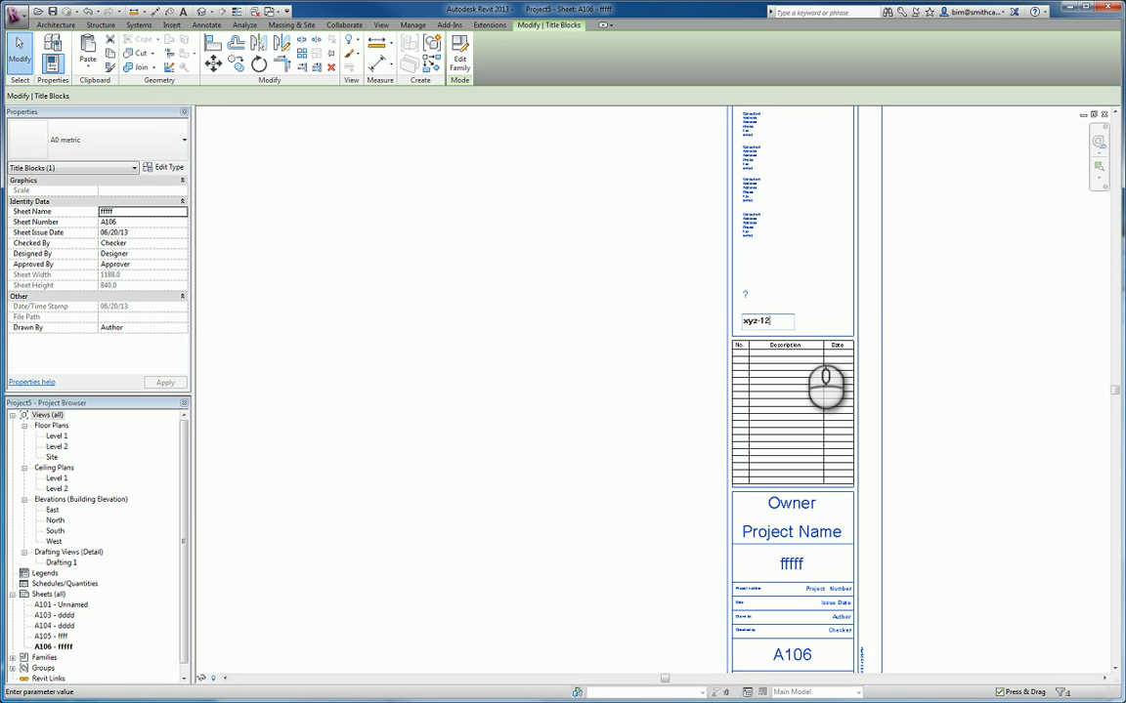
{"action": "left_click", "coordinate": [942, 339]}
{"action": "left_click", "coordinate": [640, 361]}
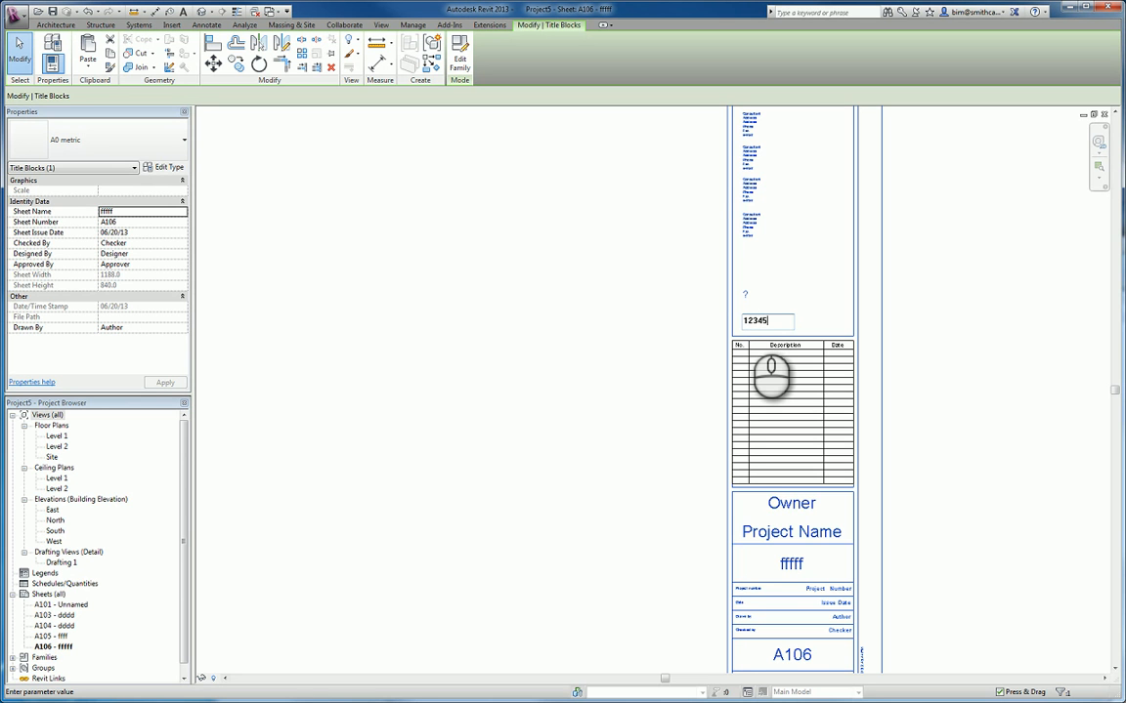
{"action": "key", "text": "Return"}
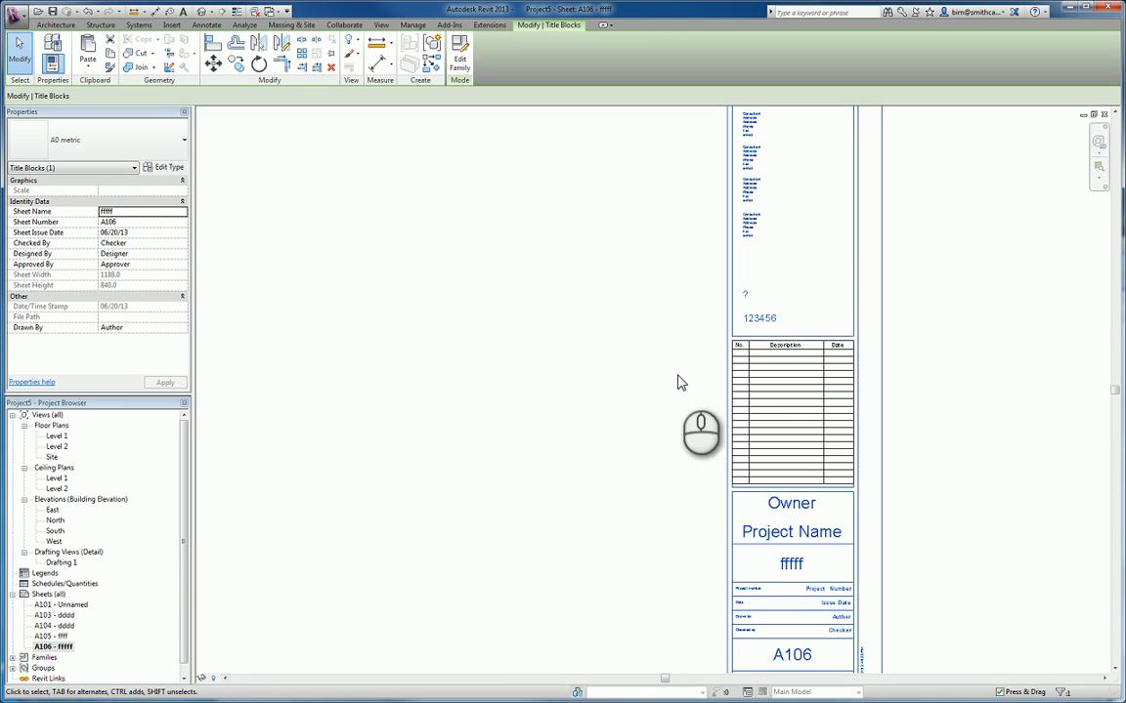
- Open sheet A105 and set its title block's Project Code label to 55555
{"action": "double_click", "coordinate": [52, 637]}
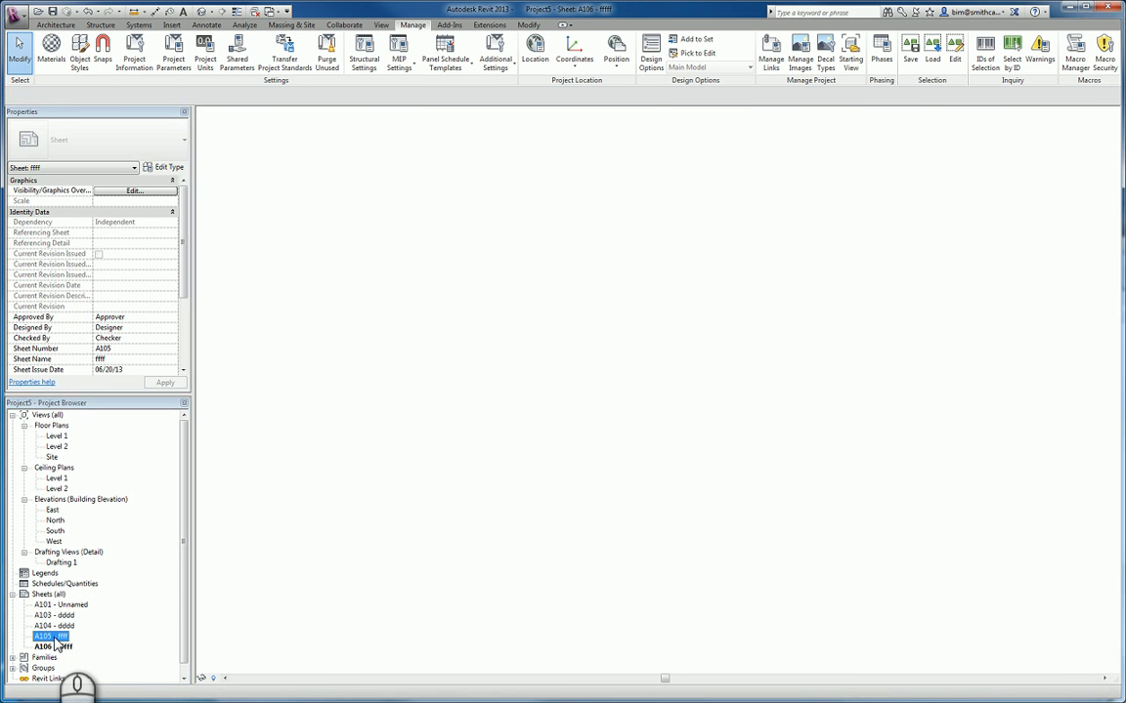
{"action": "left_click", "coordinate": [794, 377]}
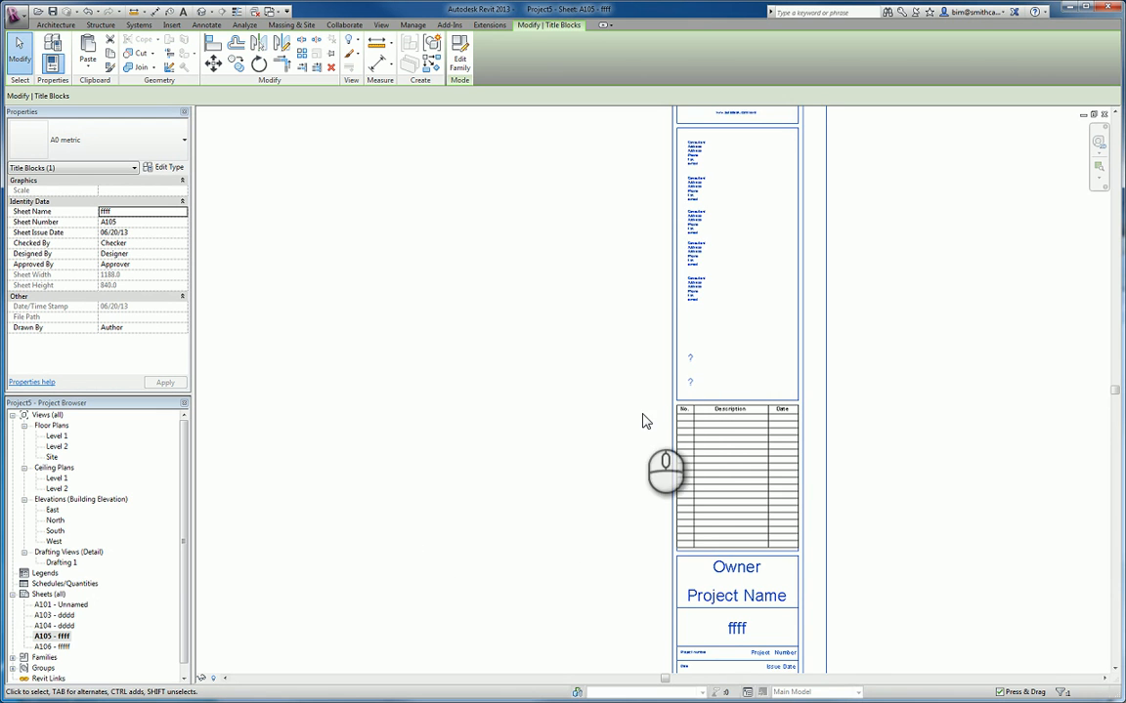
{"action": "left_click", "coordinate": [690, 383]}
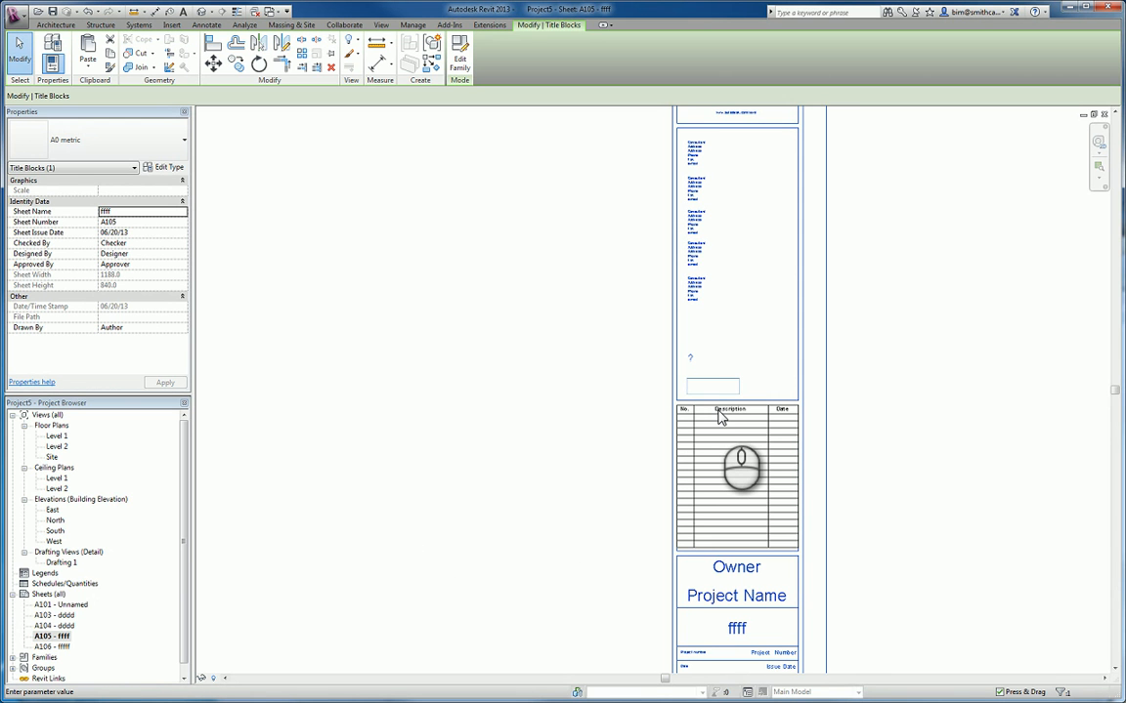
{"action": "type", "text": "55555"}
{"action": "left_click", "coordinate": [852, 425]}
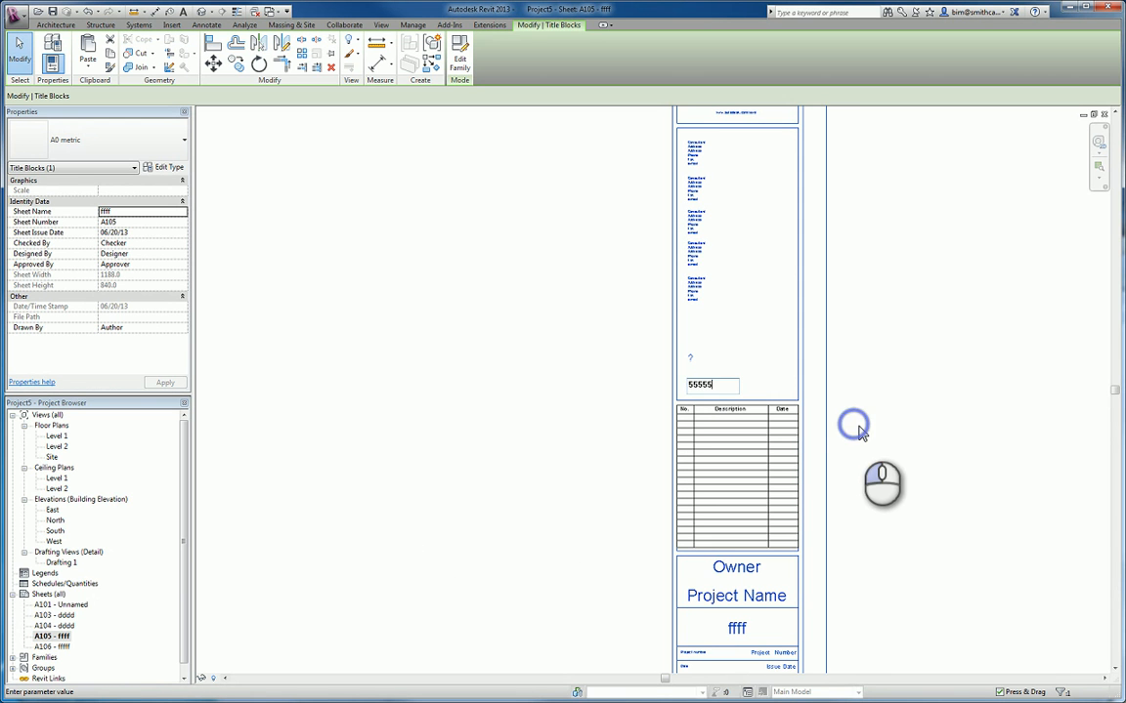
- Compare the Project Code label in the title blocks of sheets A106, A105 and A104
{"action": "double_click", "coordinate": [52, 648]}
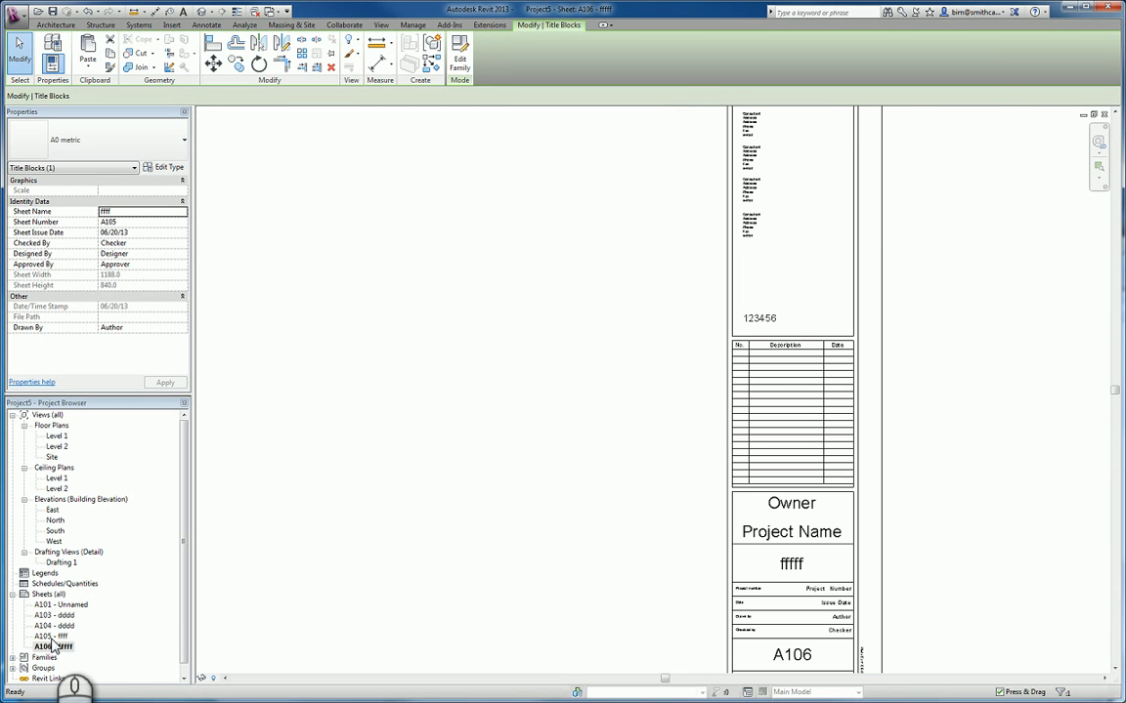
{"action": "double_click", "coordinate": [50, 636]}
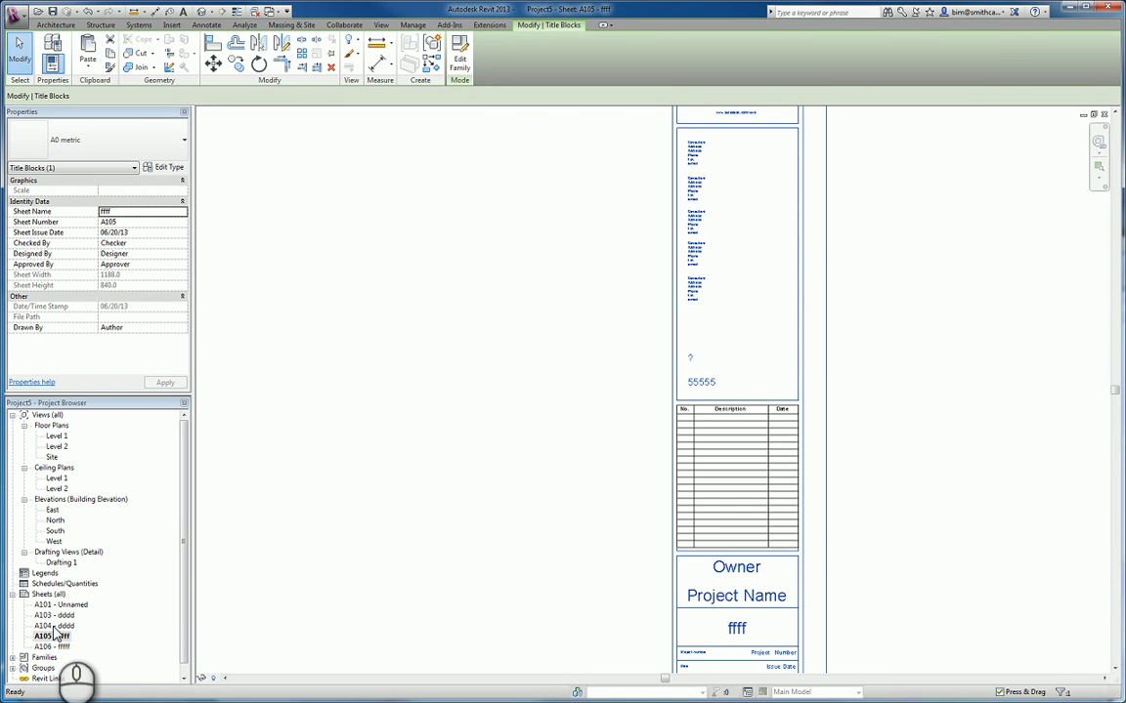
{"action": "double_click", "coordinate": [53, 626]}
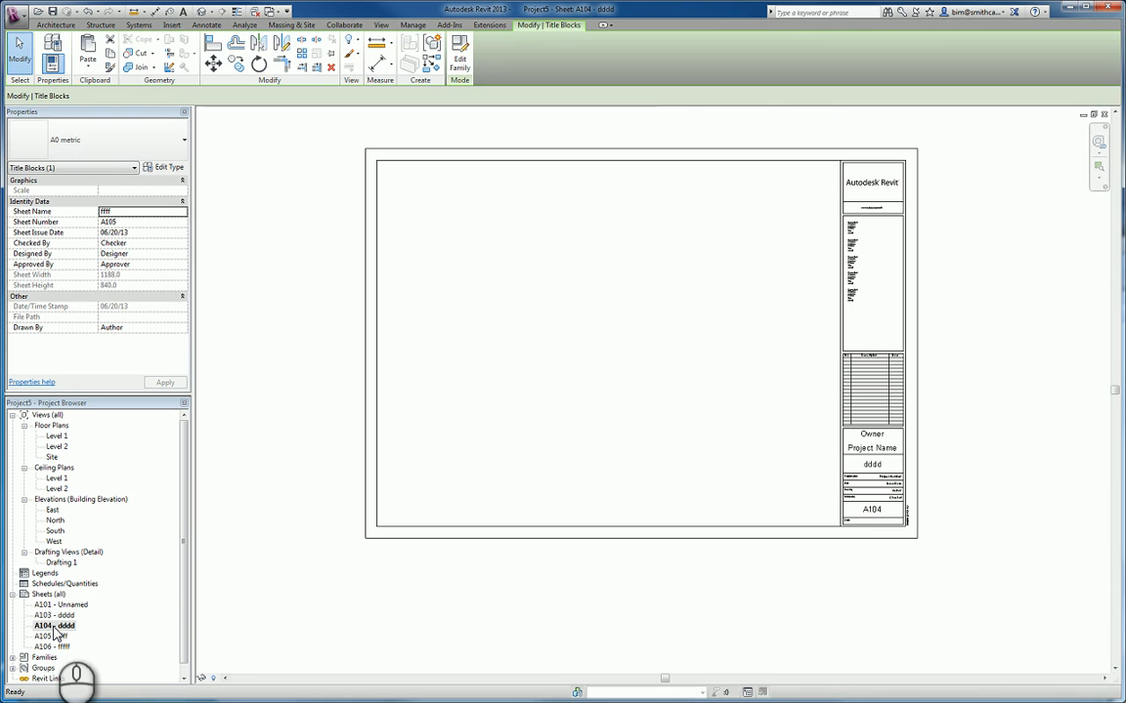
{"action": "scroll", "coordinate": [528, 331], "scroll_direction": "up", "scroll_amount": 5}
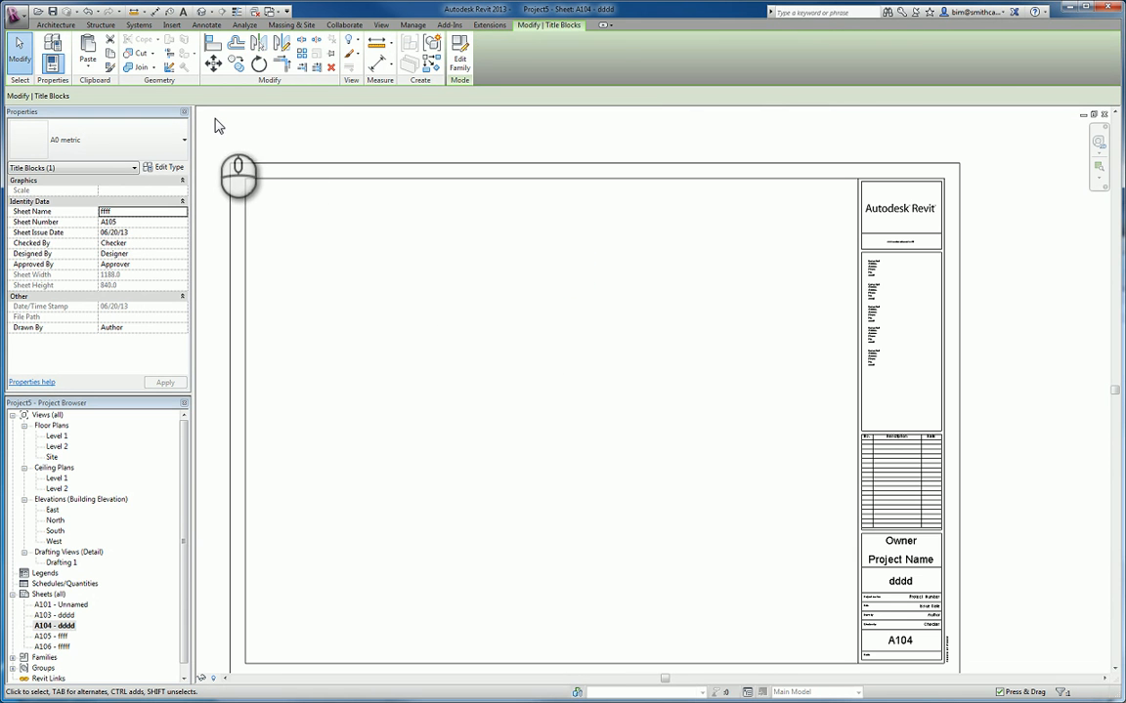
- Check the project information properties for the Project Code parameter and close them without changes
{"action": "left_click", "coordinate": [412, 25]}
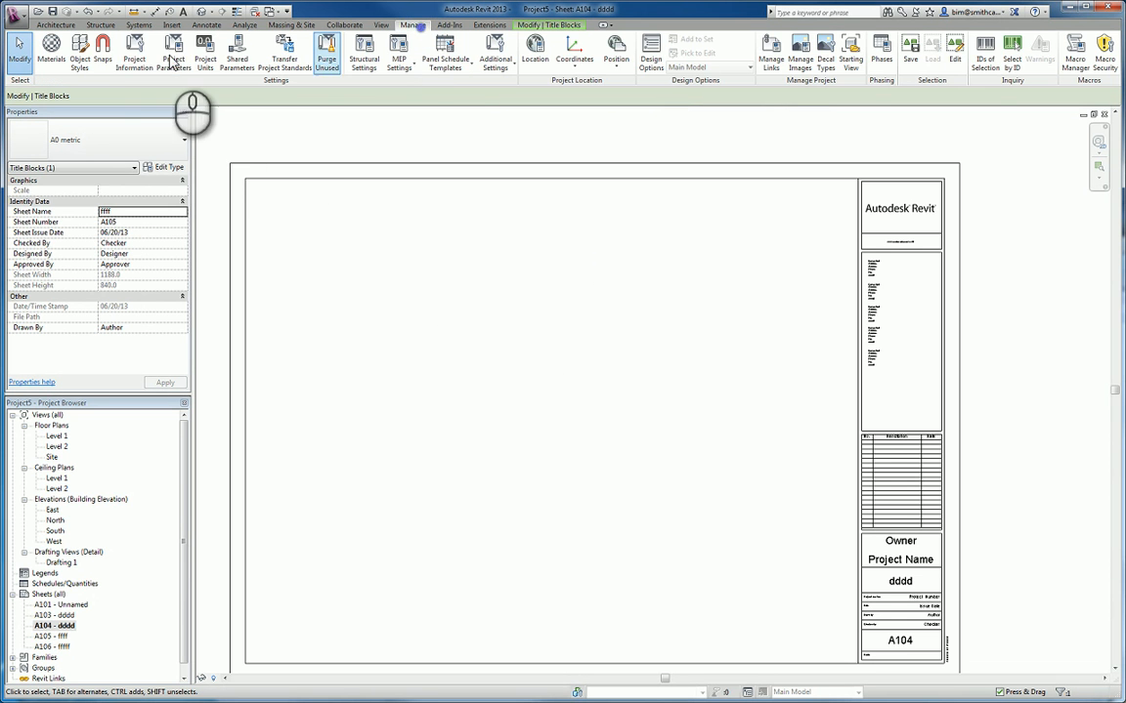
{"action": "left_click", "coordinate": [134, 54]}
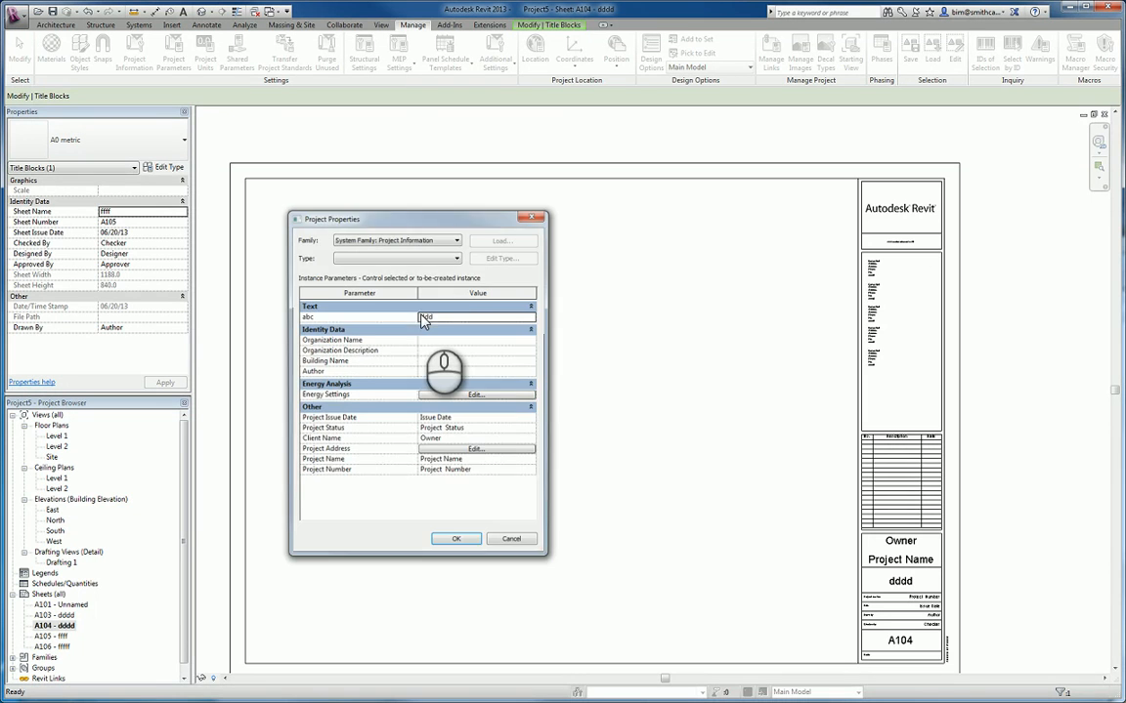
{"action": "key", "text": "Escape"}
{"action": "key", "text": "Escape"}
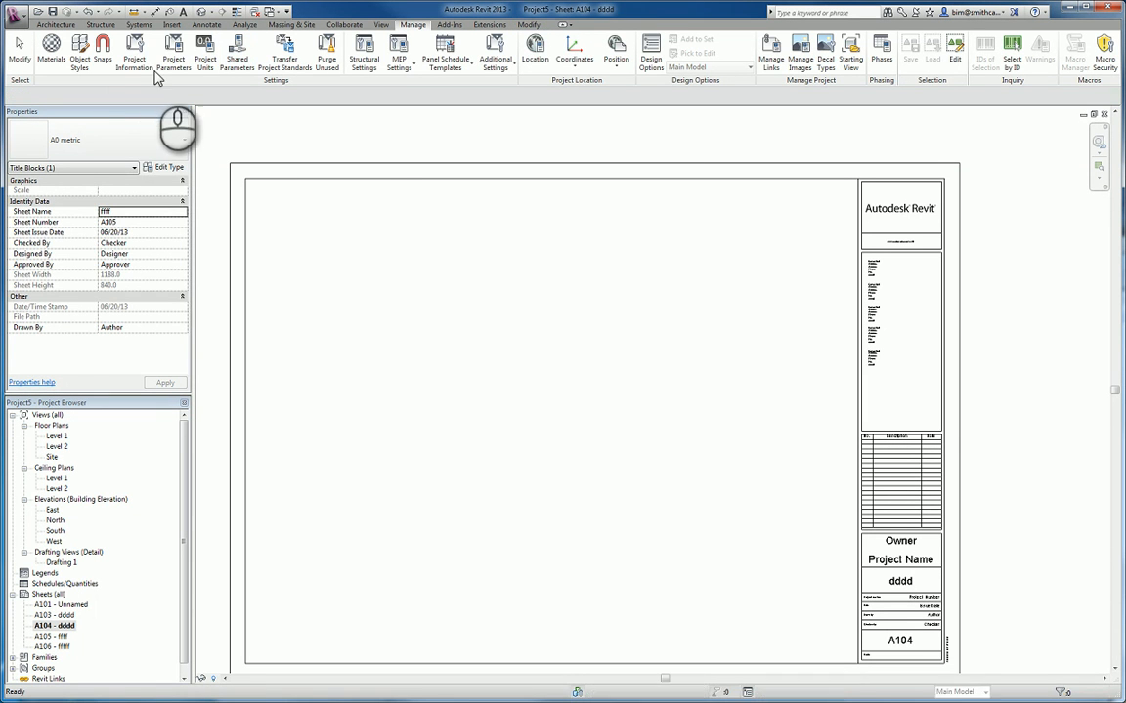
{"action": "left_click", "coordinate": [135, 65]}
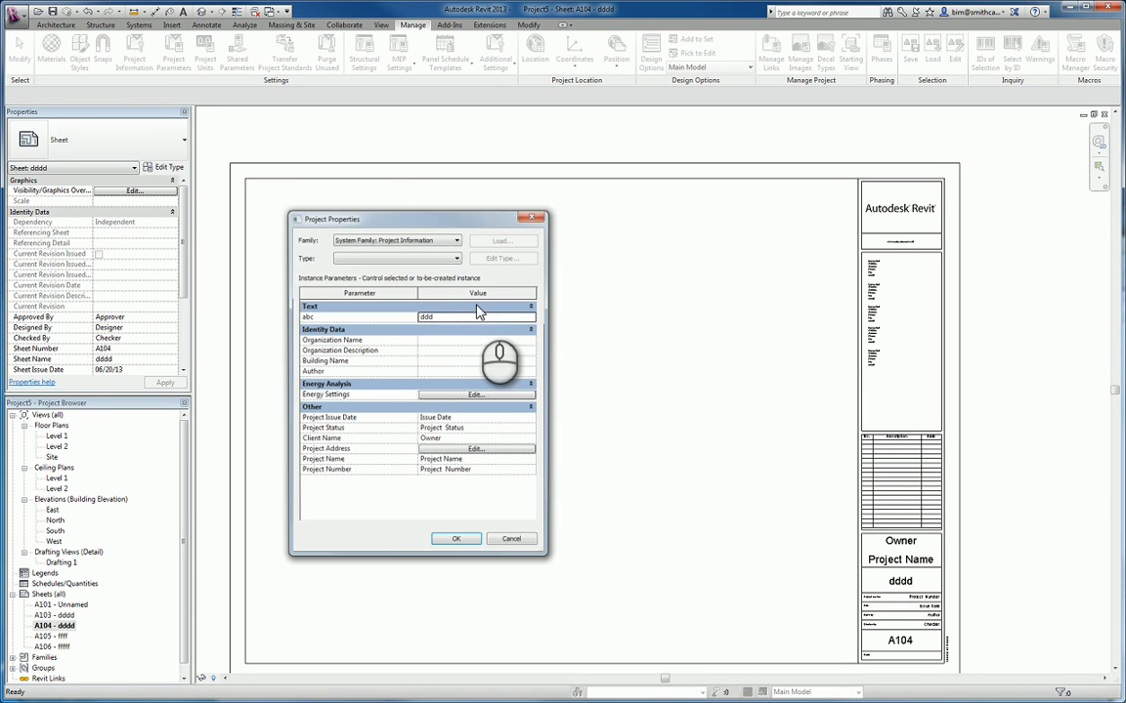
{"action": "left_click", "coordinate": [532, 215]}
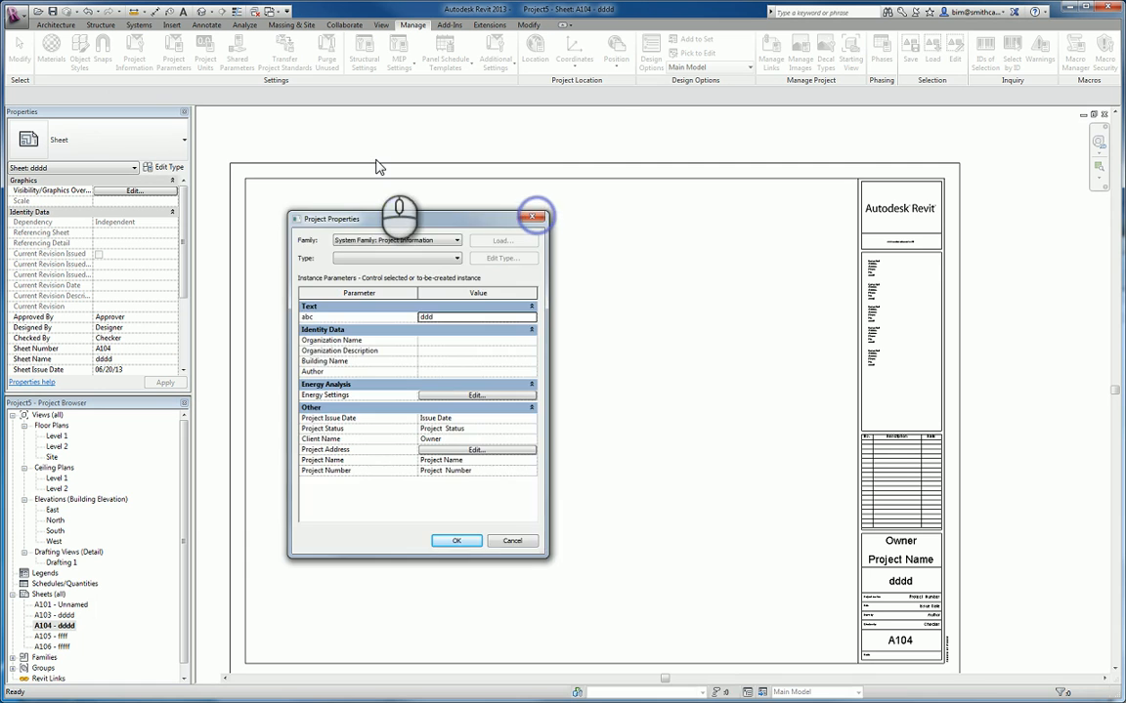
- Review which categories the Project Code project parameter is assigned to, then close its properties without changes
{"action": "left_click", "coordinate": [173, 64]}
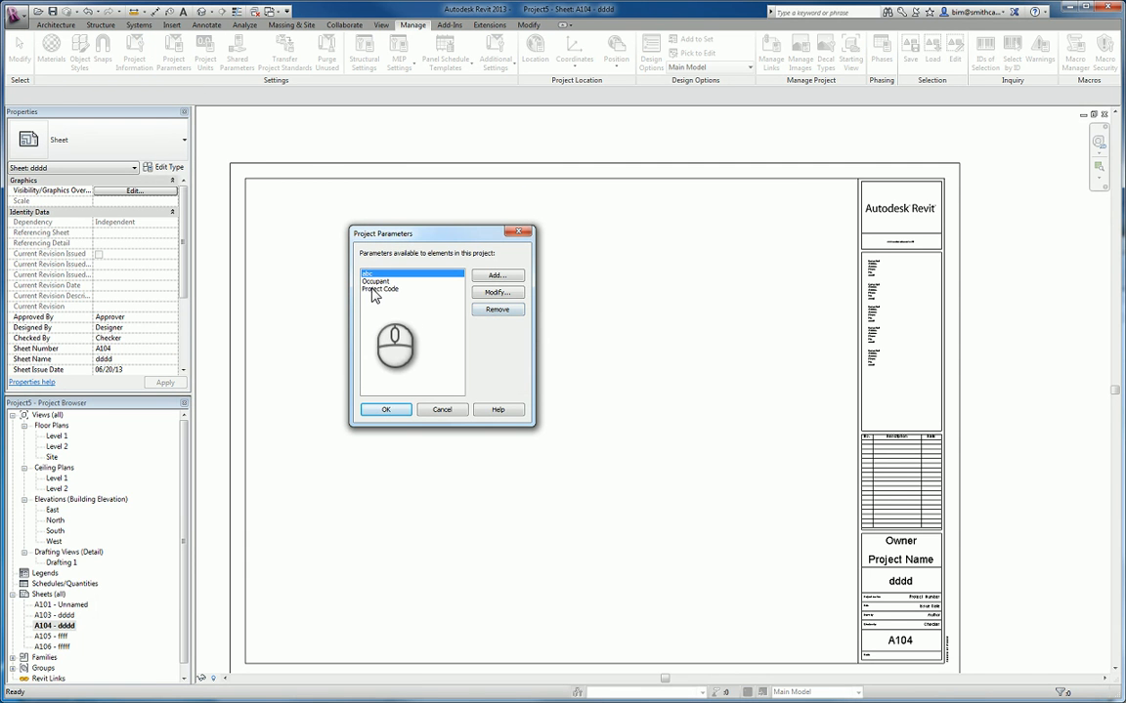
{"action": "left_click", "coordinate": [381, 289]}
{"action": "left_click", "coordinate": [498, 293]}
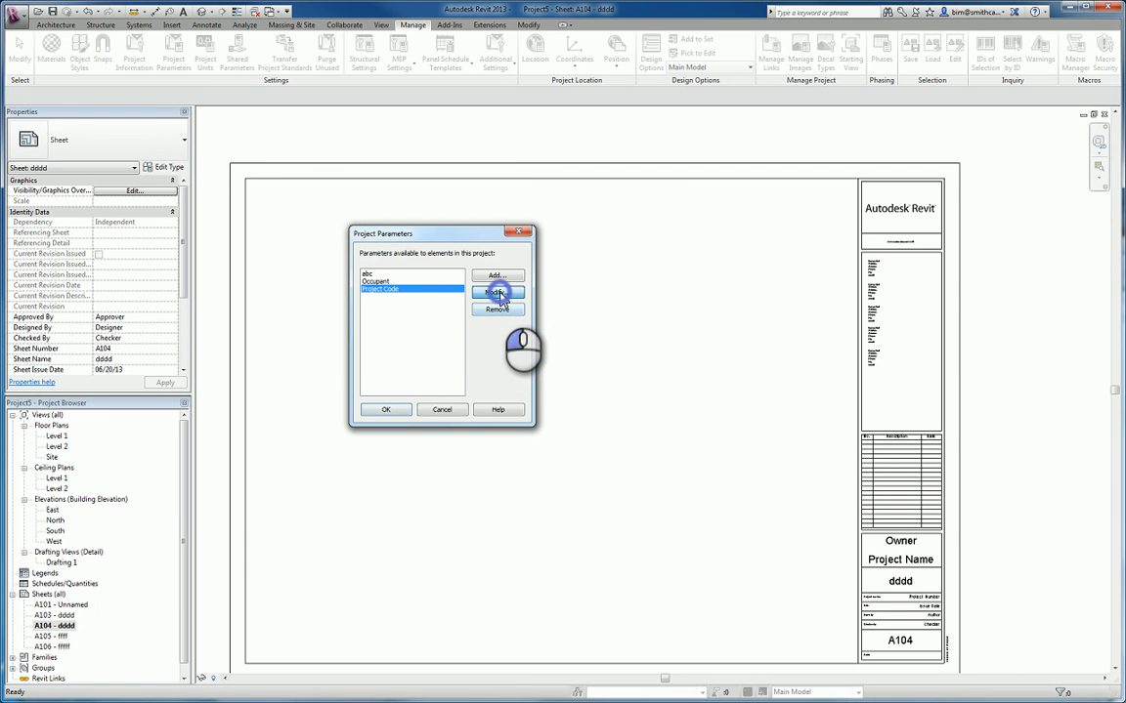
{"action": "left_click", "coordinate": [555, 288]}
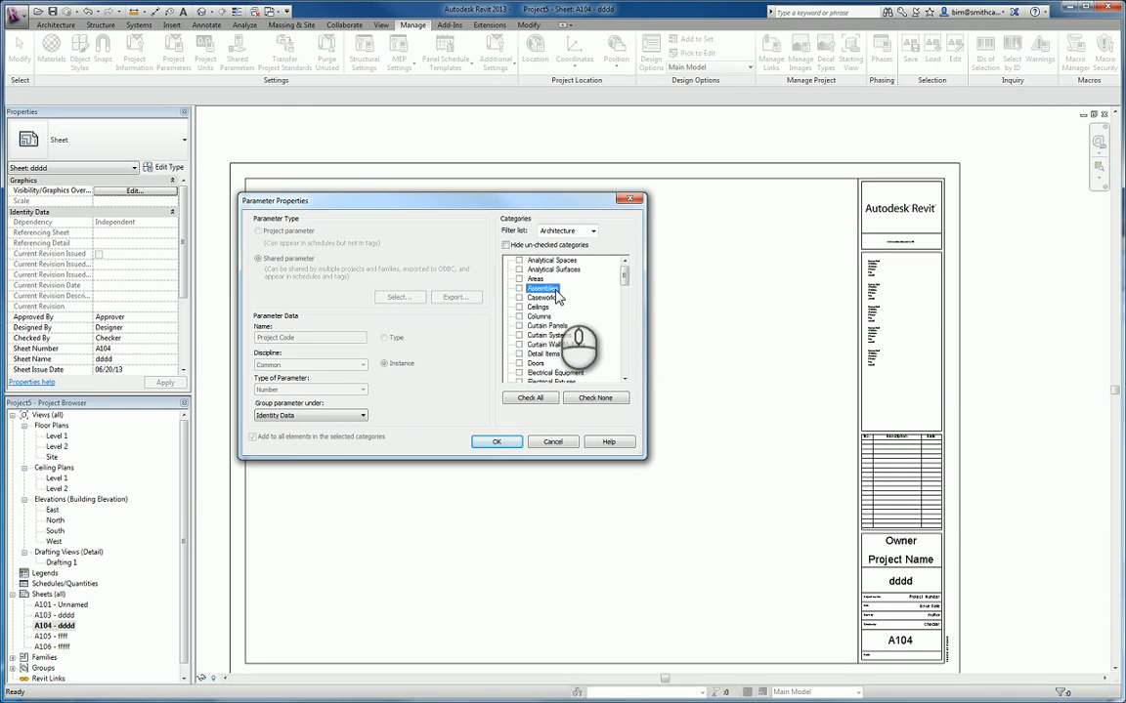
{"action": "key", "text": "s"}
{"action": "left_click_drag", "start_coordinate": [626, 284], "coordinate": [622, 358]}
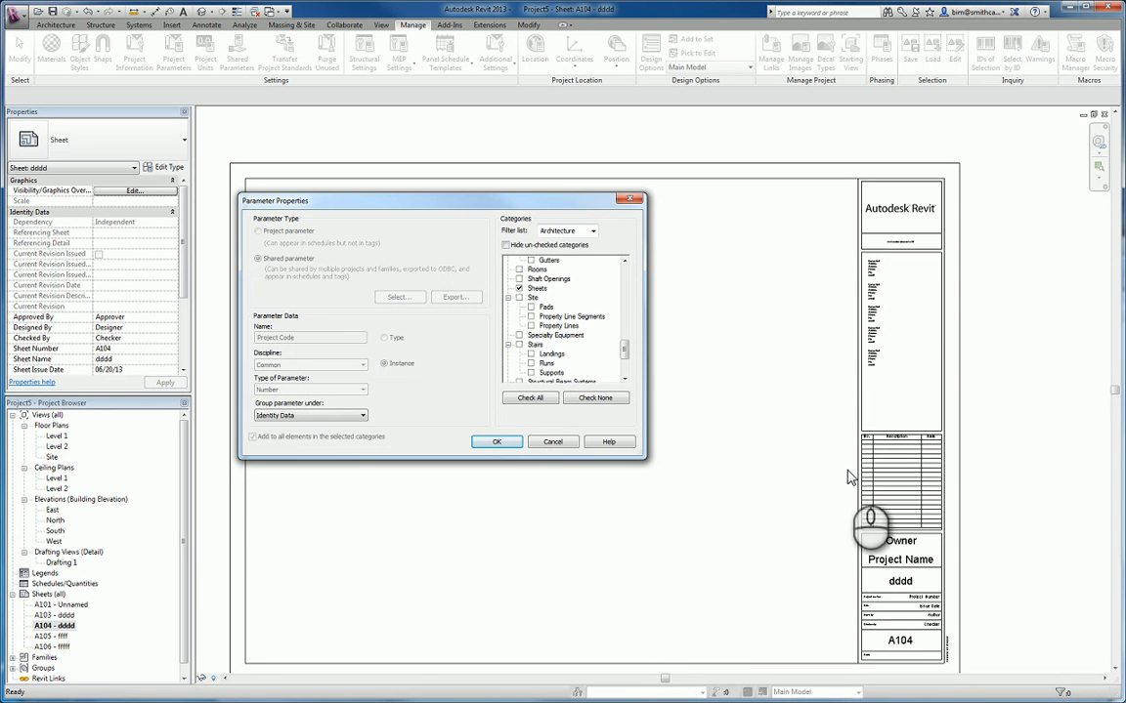
{"action": "left_click", "coordinate": [552, 441]}
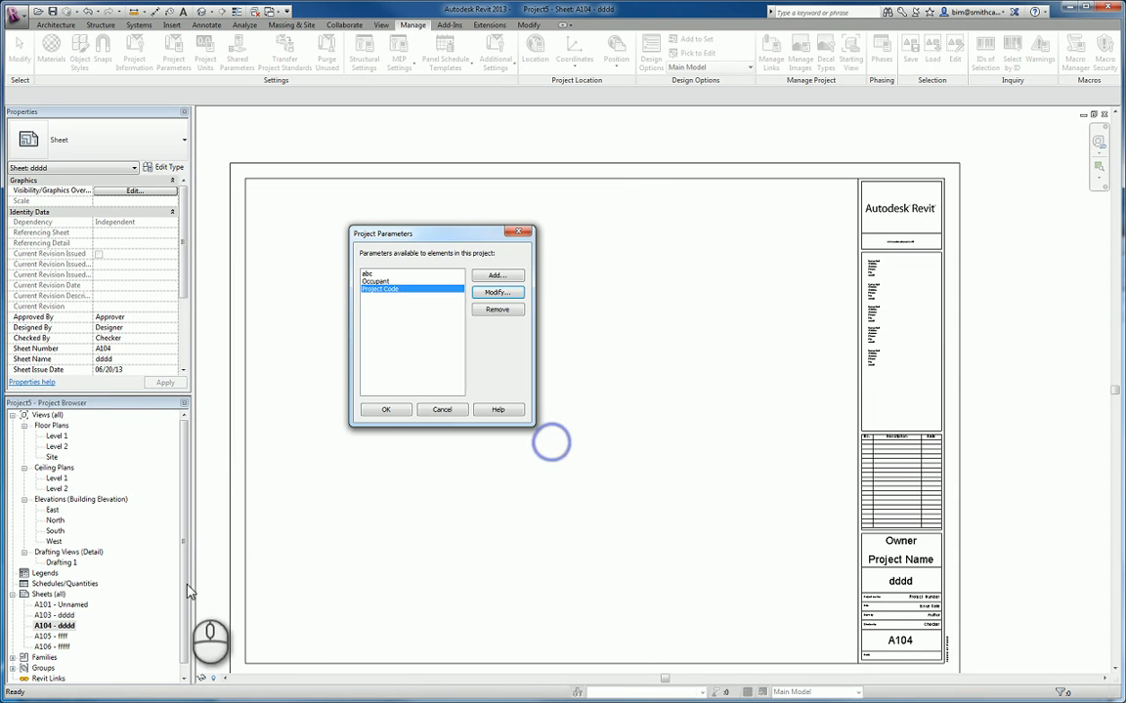
{"action": "key", "text": "Escape"}
- Set the Project Code label in the title block of sheet A104 to 3333
{"action": "double_click", "coordinate": [58, 636]}
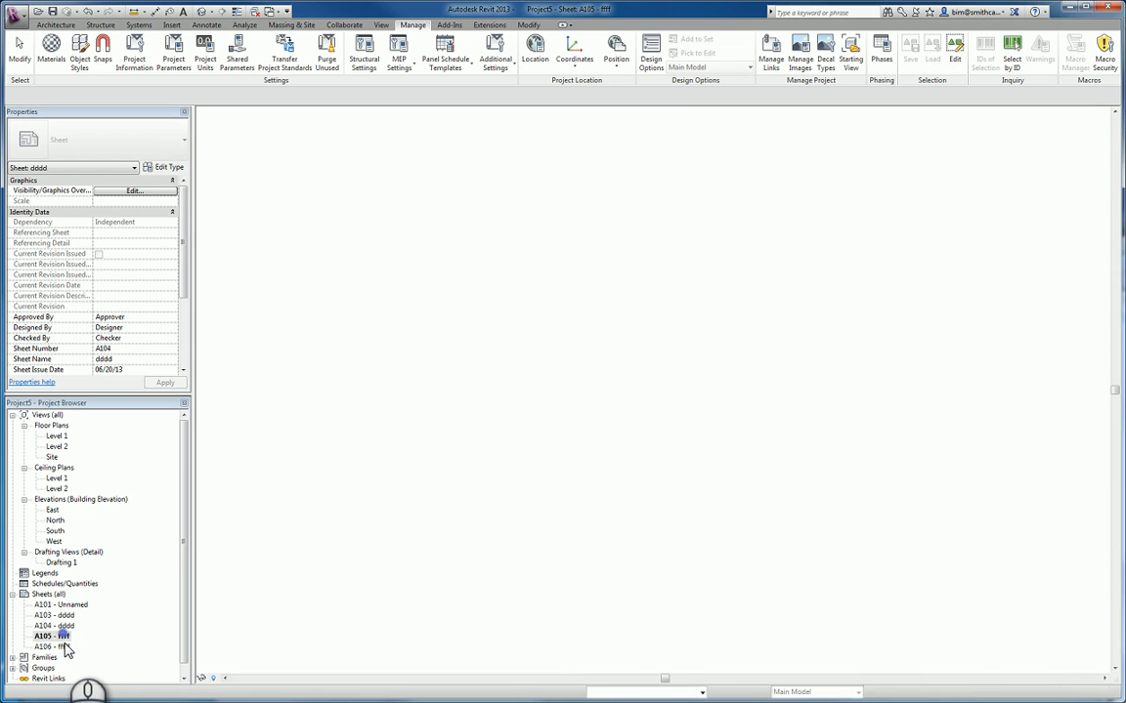
{"action": "double_click", "coordinate": [65, 649]}
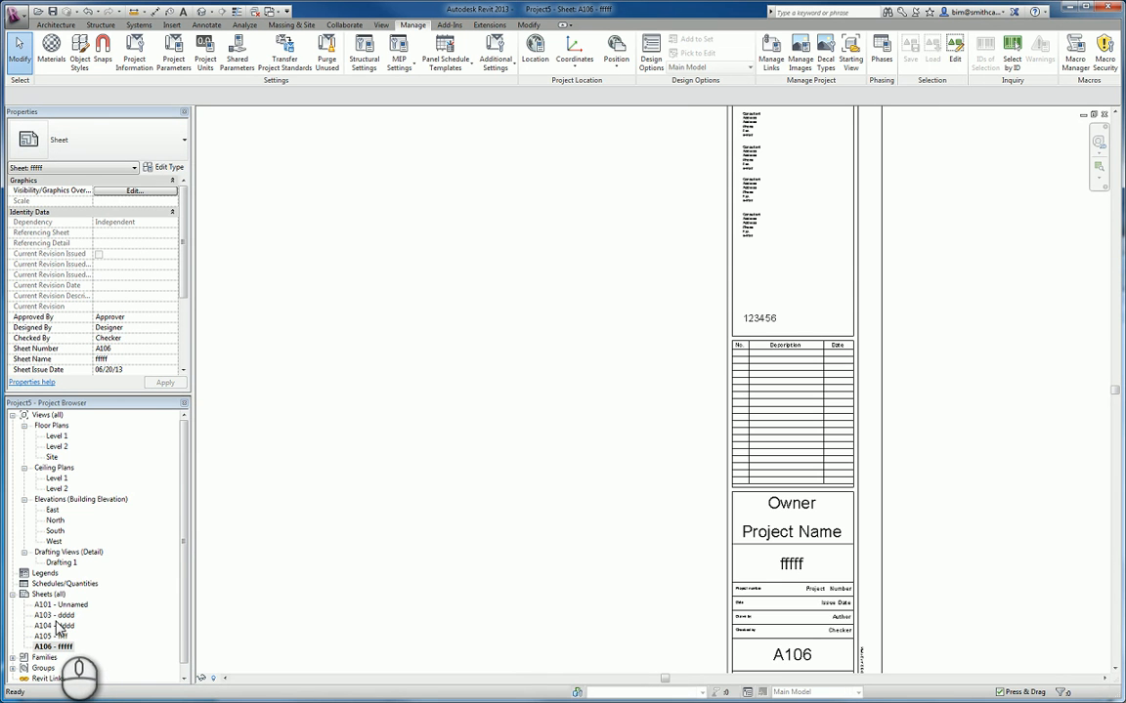
{"action": "double_click", "coordinate": [56, 626]}
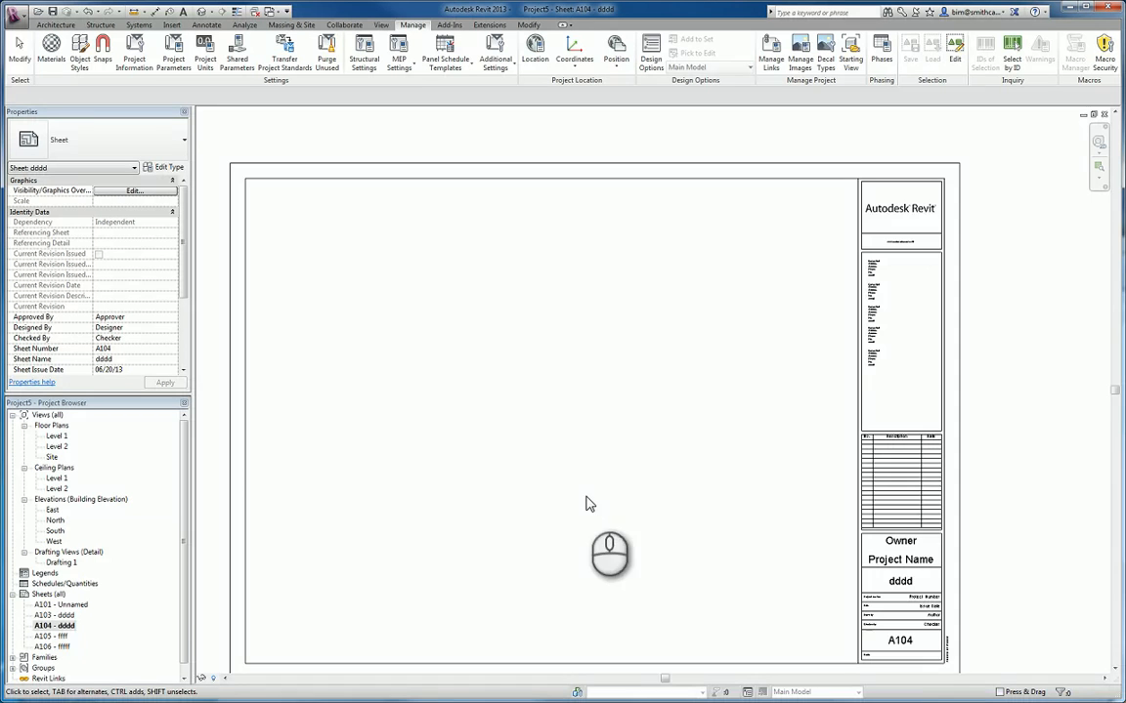
{"action": "middle_click_drag", "start_coordinate": [830, 493], "coordinate": [798, 427]}
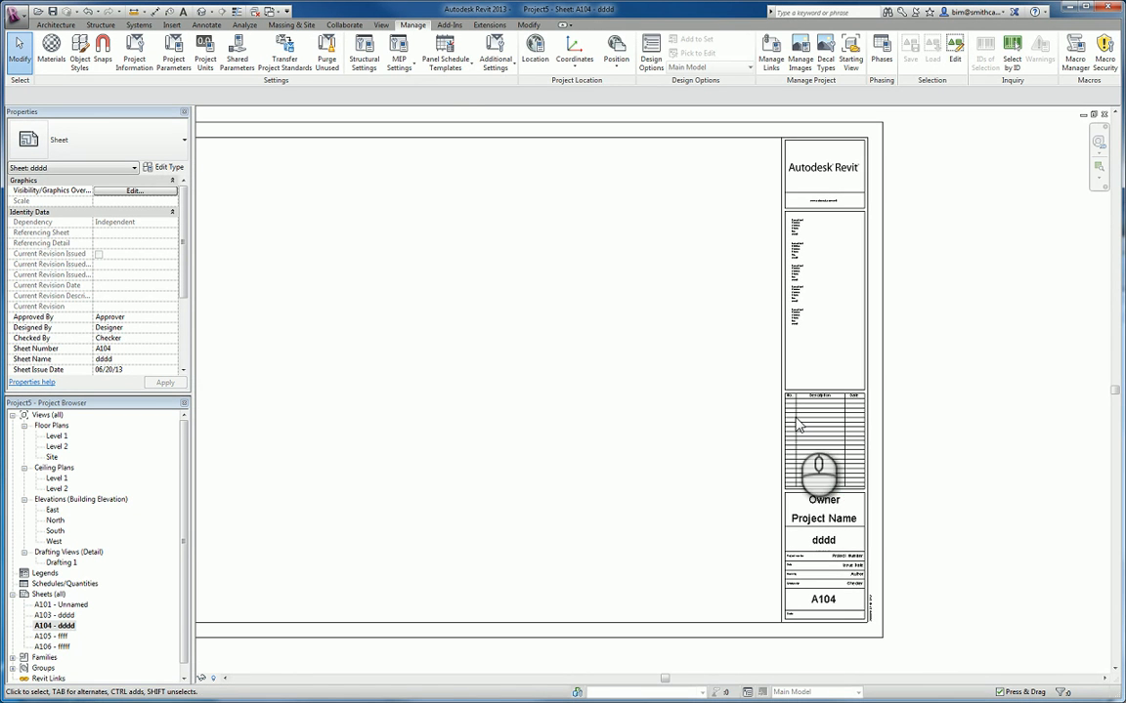
{"action": "left_click", "coordinate": [794, 383]}
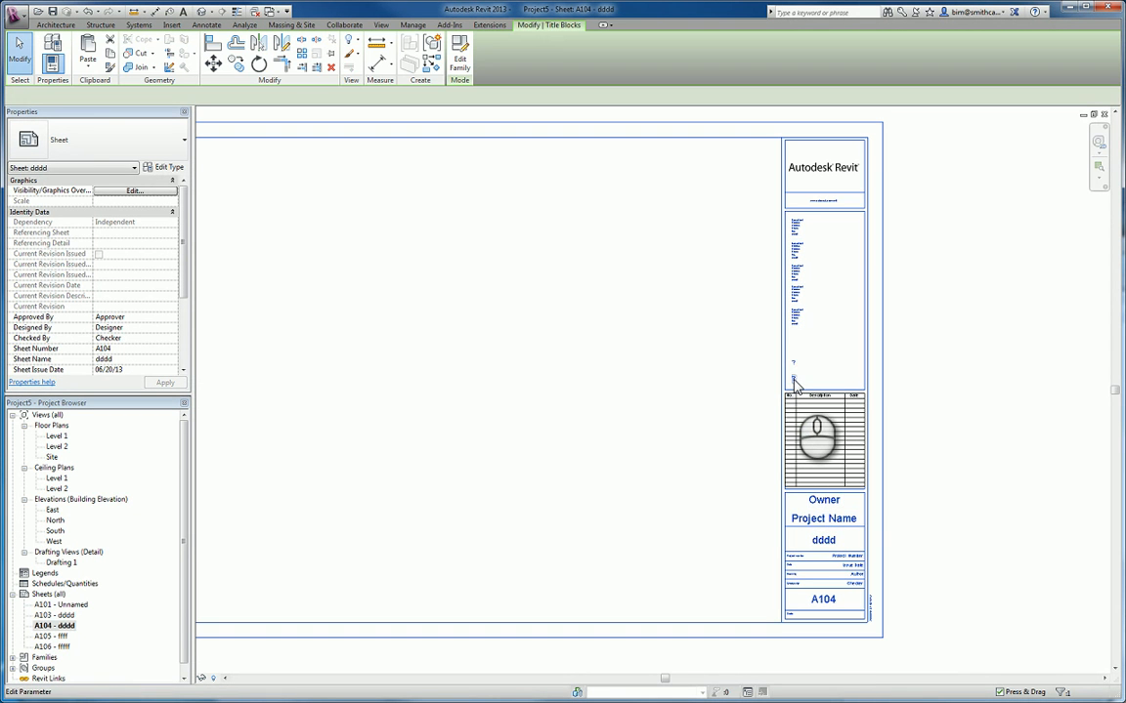
{"action": "left_click", "coordinate": [793, 382]}
{"action": "type", "text": "3333"}
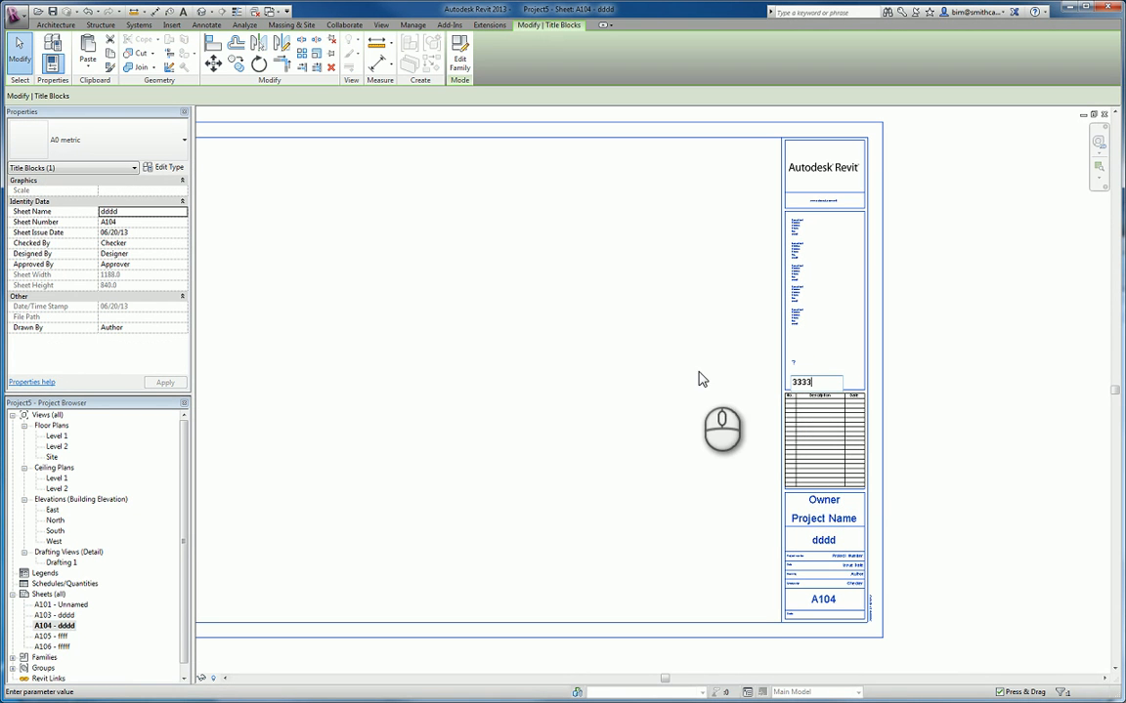
{"action": "left_click", "coordinate": [700, 386]}
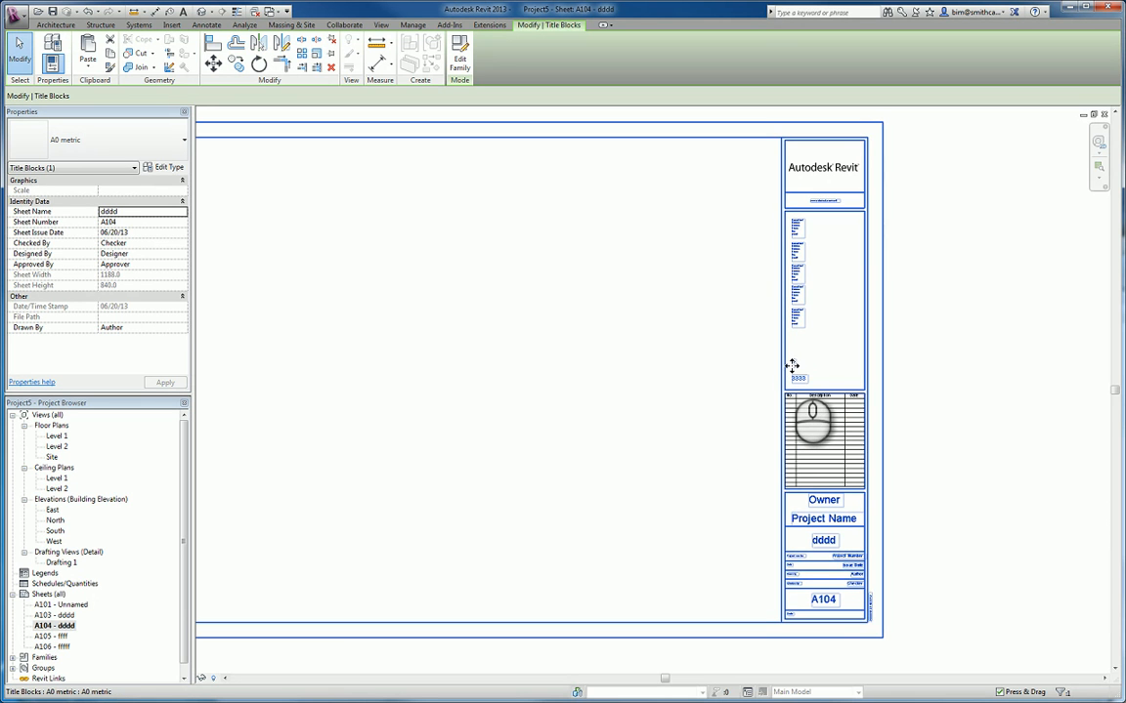
- Enter a new project name in the title block of sheet A104 and check that label on sheet A105
{"action": "left_click", "coordinate": [851, 521]}
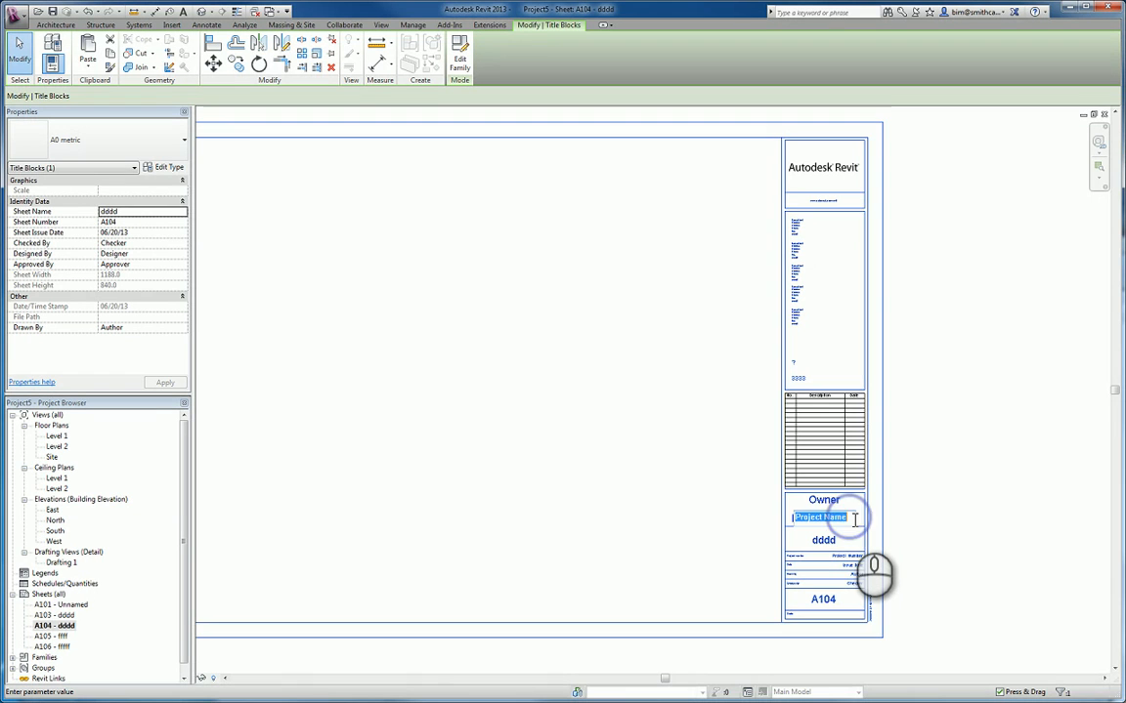
{"action": "left_click", "coordinate": [853, 523]}
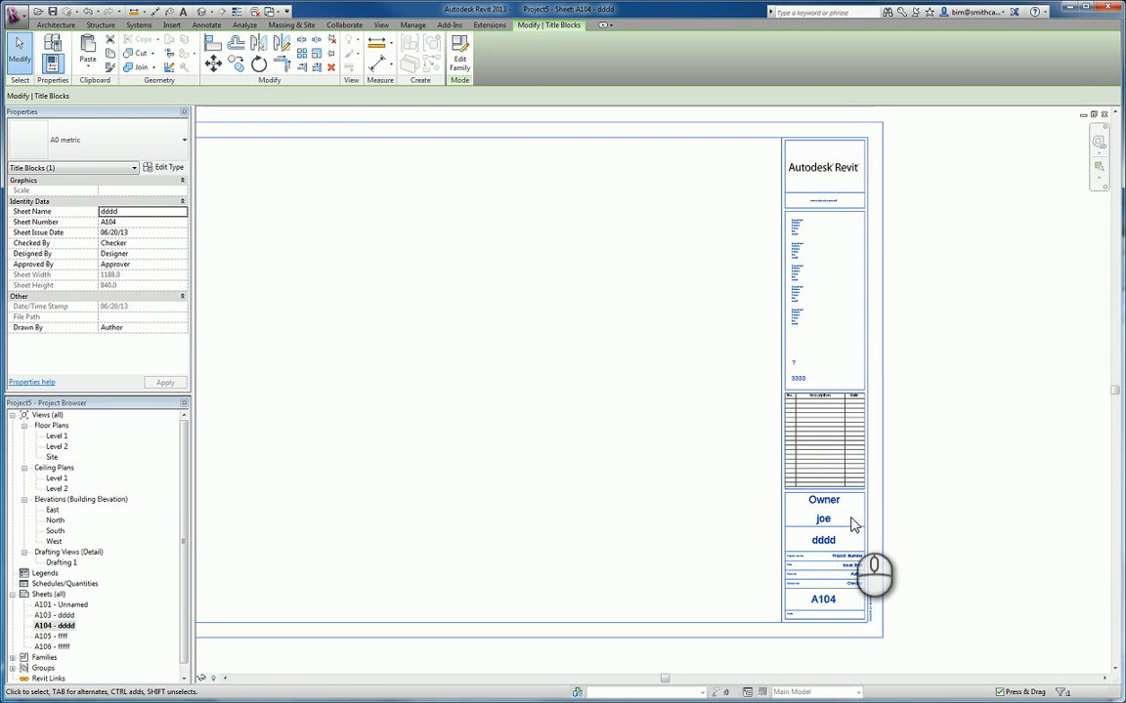
{"action": "double_click", "coordinate": [64, 636]}
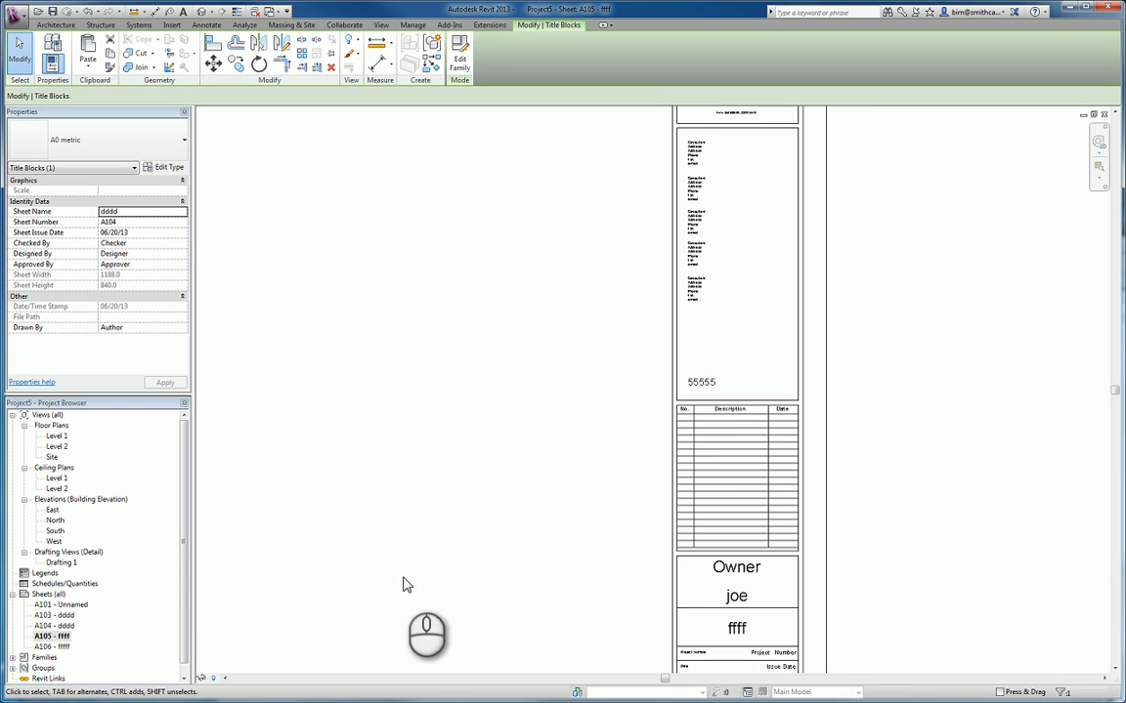
{"action": "middle_click_drag", "start_coordinate": [389, 531], "coordinate": [459, 507]}
{"action": "scroll", "coordinate": [459, 507], "scroll_direction": "up", "scroll_amount": 4}
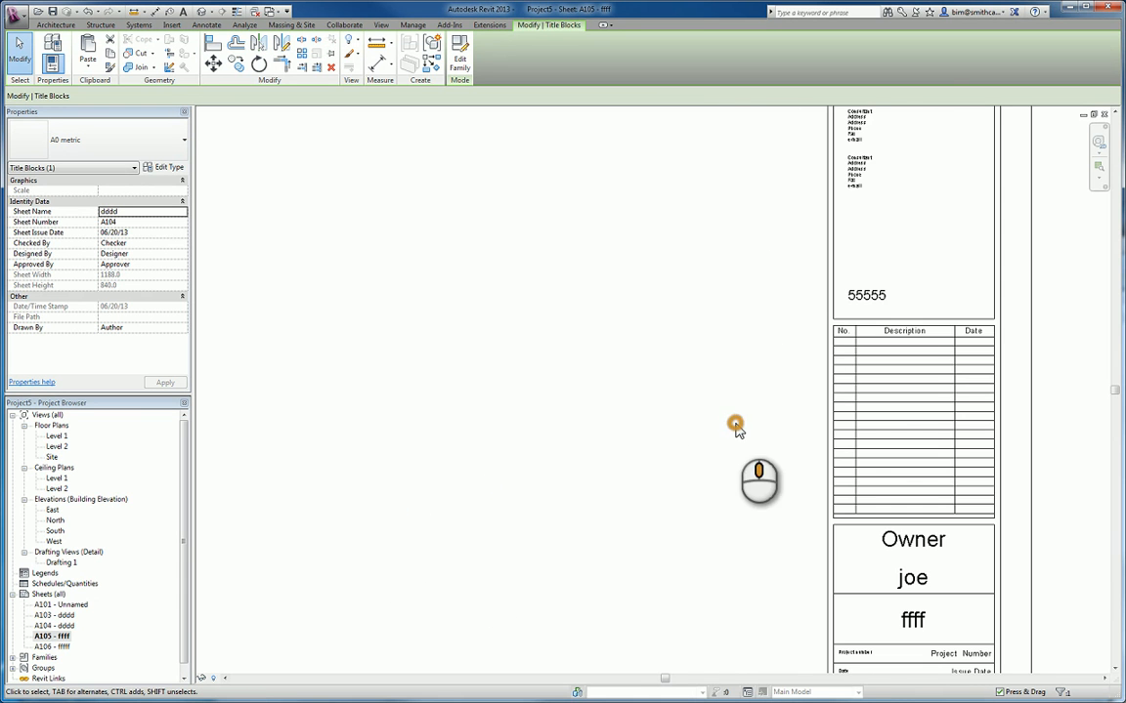
{"action": "middle_click_drag", "start_coordinate": [736, 427], "coordinate": [633, 447]}
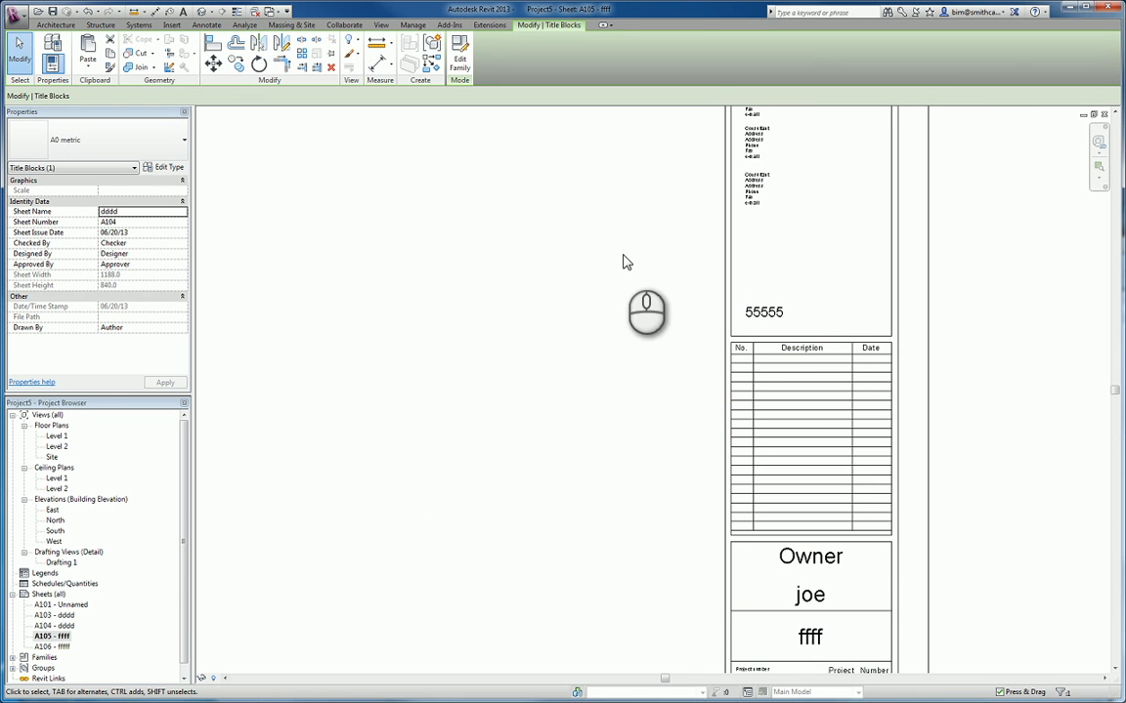
- Start a new project parameter based on the shared parameter SN from the Titleblock group
{"action": "left_click", "coordinate": [412, 24]}
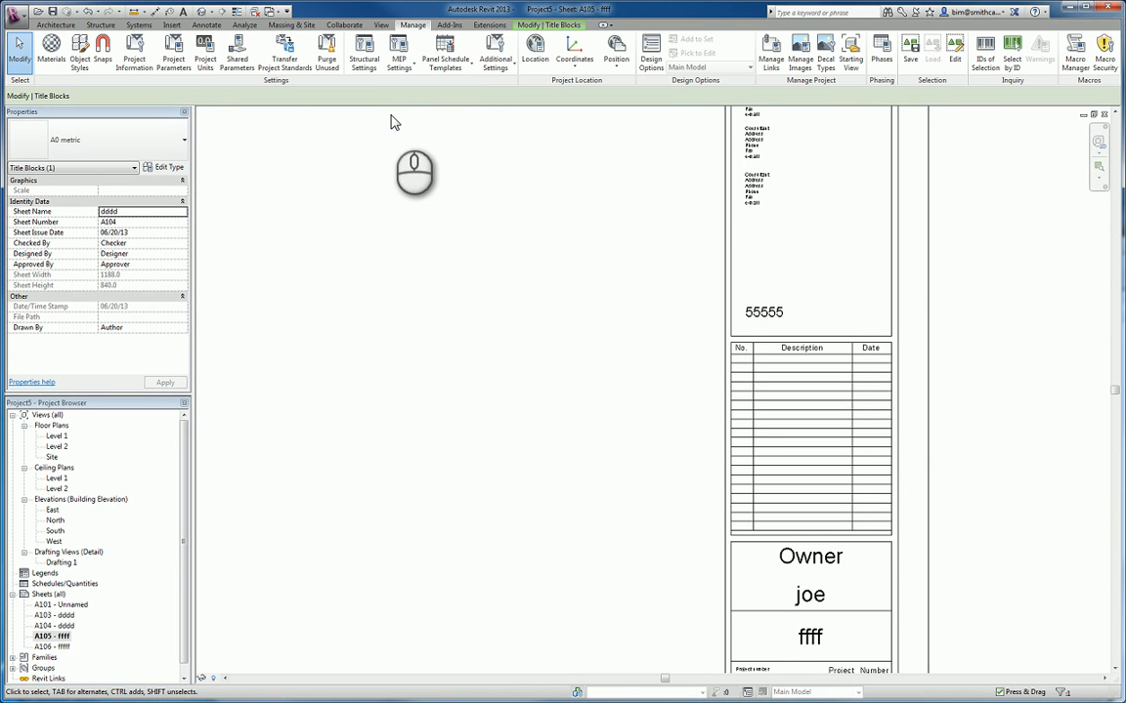
{"action": "left_click", "coordinate": [173, 56]}
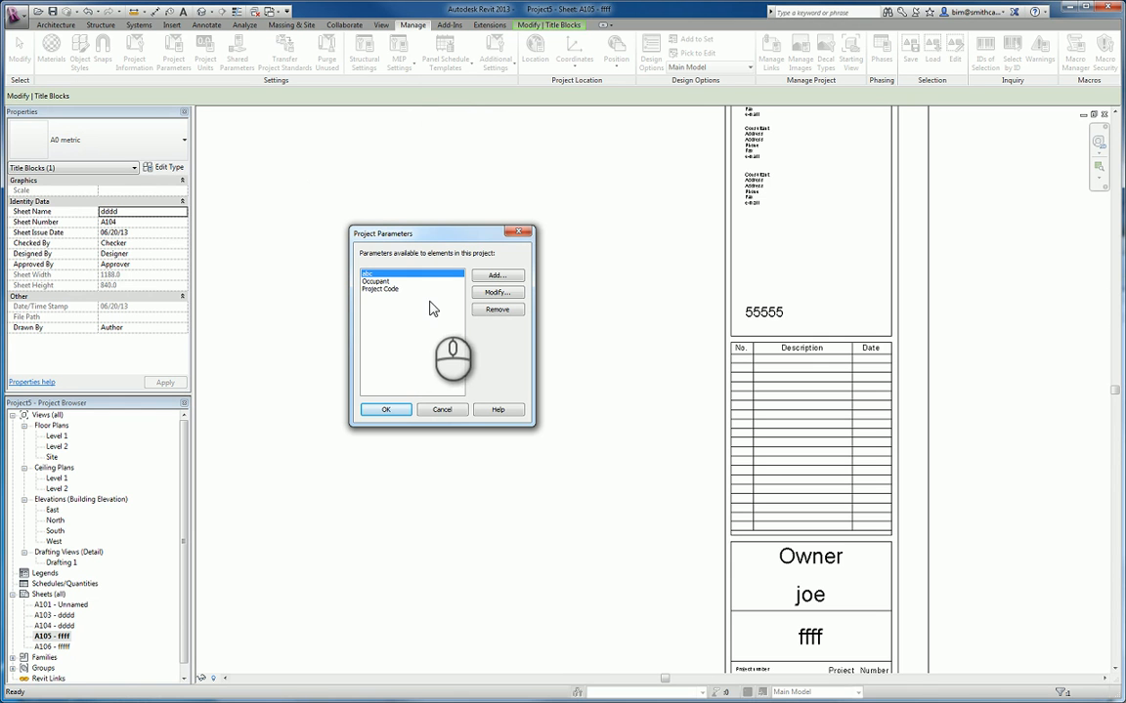
{"action": "left_click", "coordinate": [495, 277]}
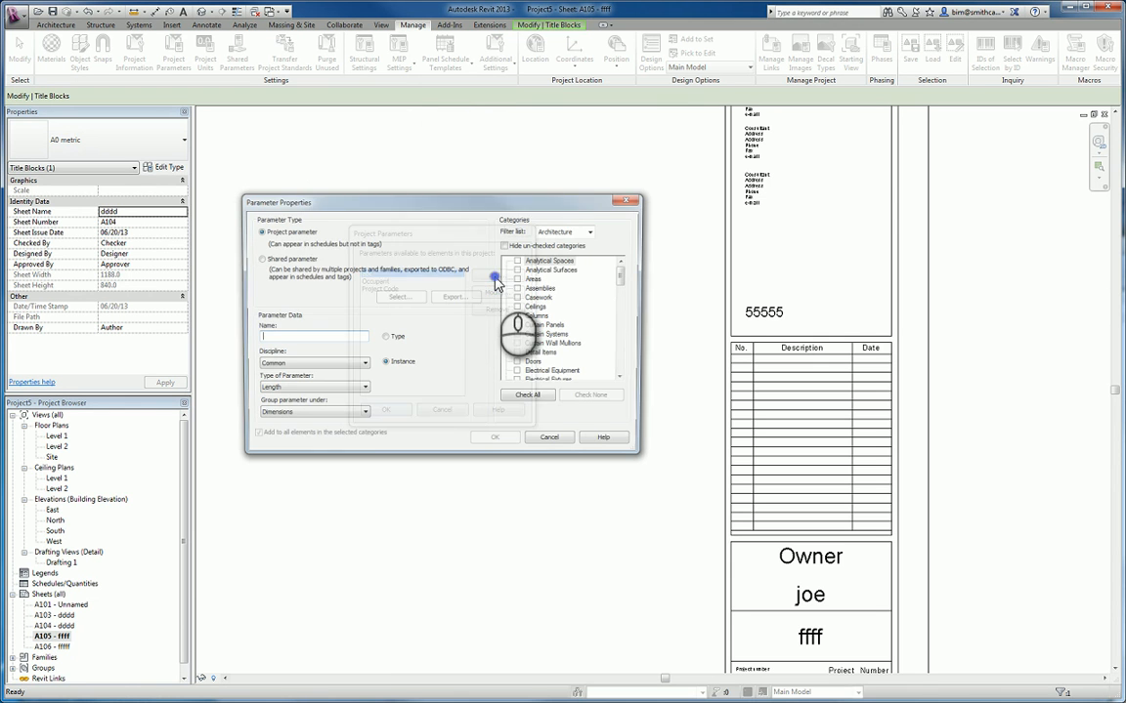
{"action": "left_click", "coordinate": [259, 259]}
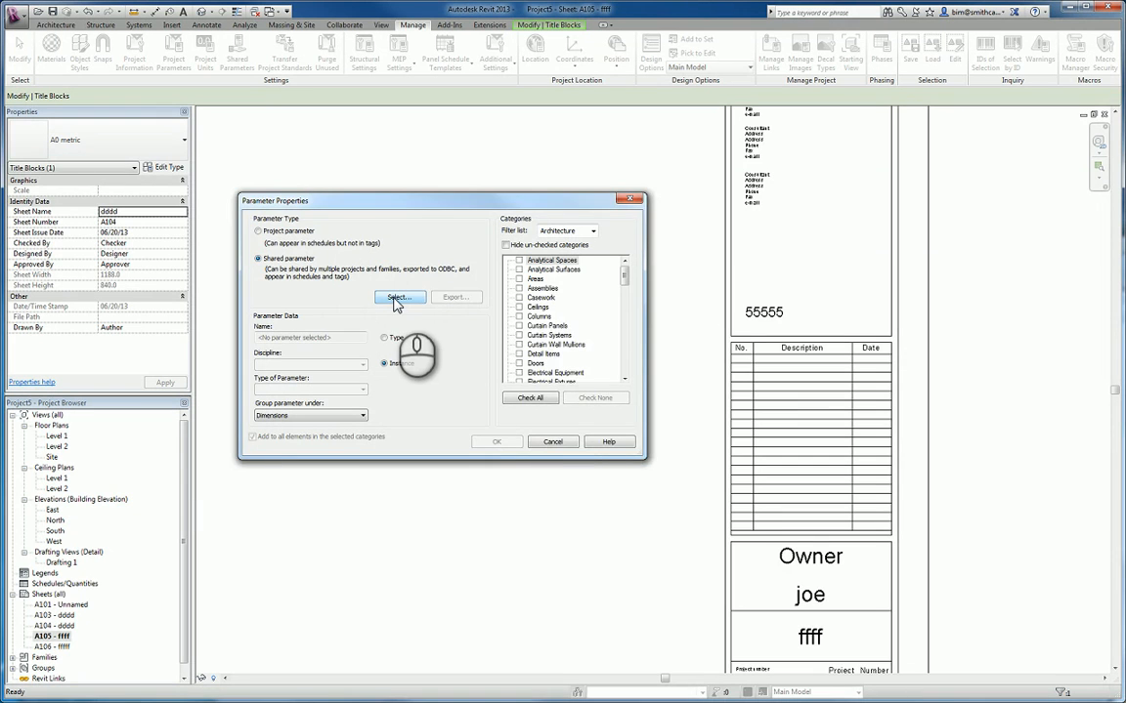
{"action": "left_click", "coordinate": [397, 298]}
{"action": "left_click", "coordinate": [485, 381]}
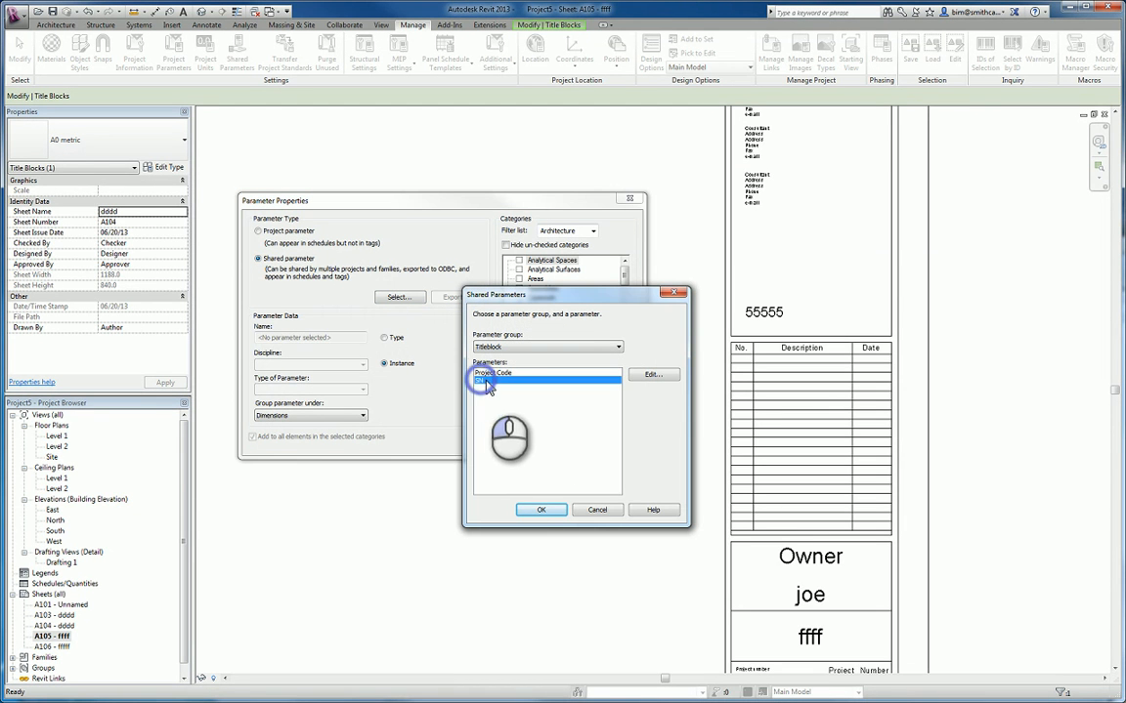
{"action": "left_click", "coordinate": [540, 510]}
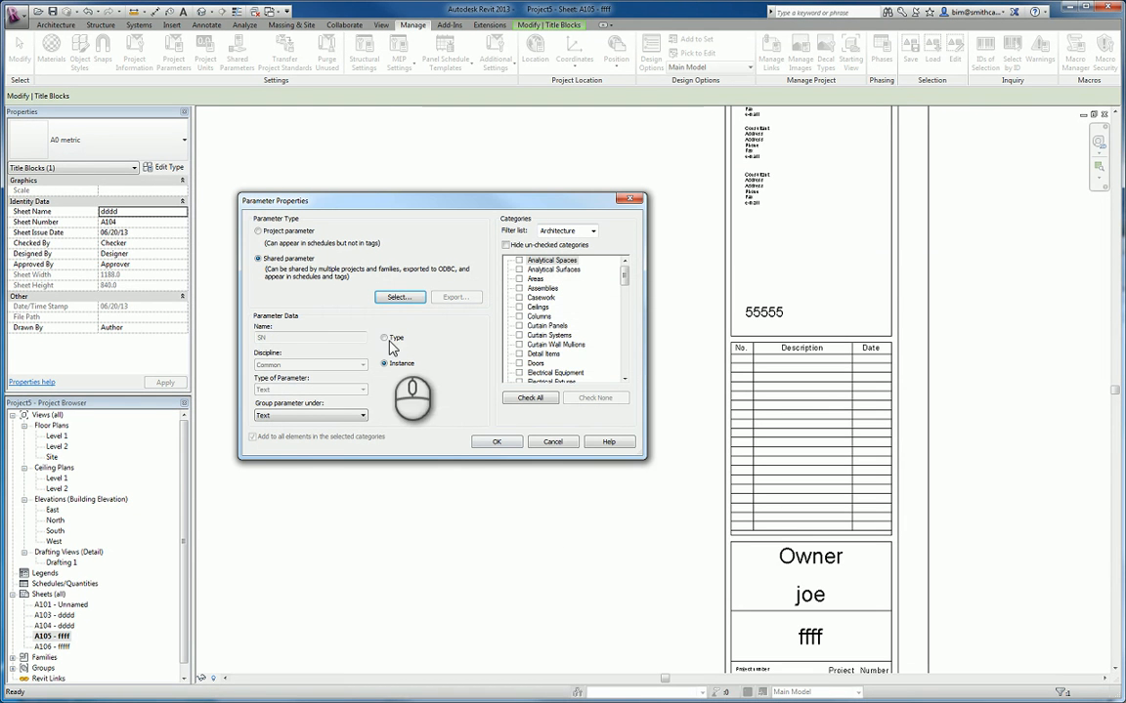
- Group the SN parameter under Identity Data, assign it to the Project Information category and accept the project parameters
{"action": "left_click", "coordinate": [286, 416]}
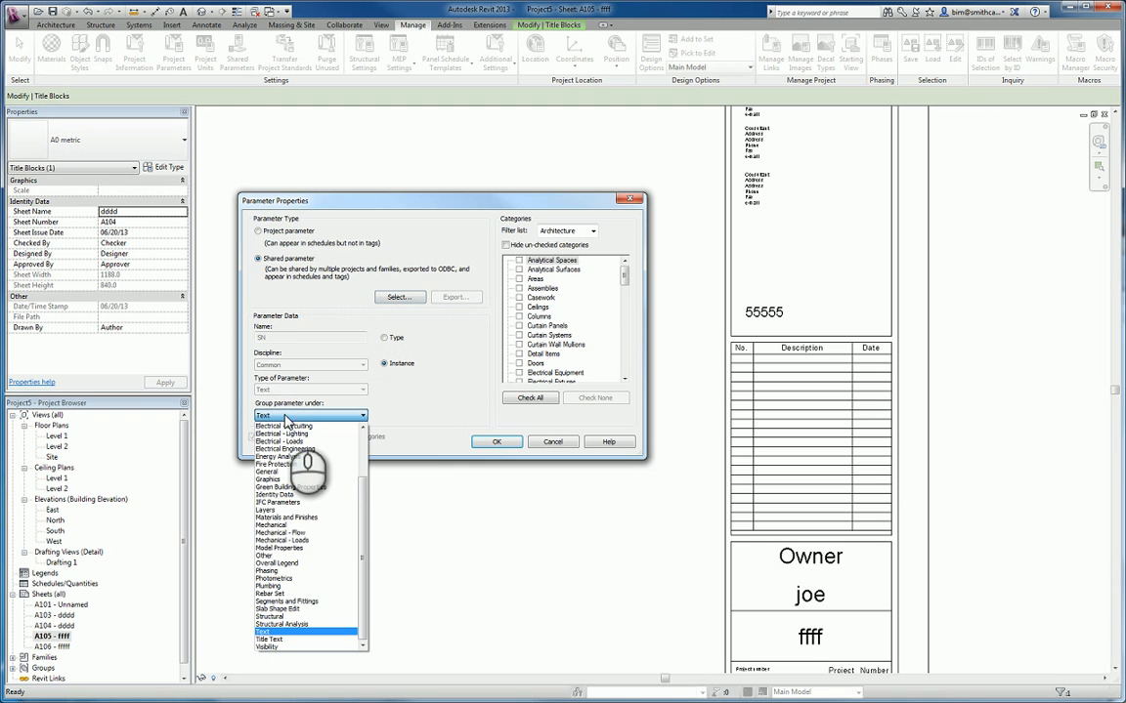
{"action": "left_click", "coordinate": [278, 496]}
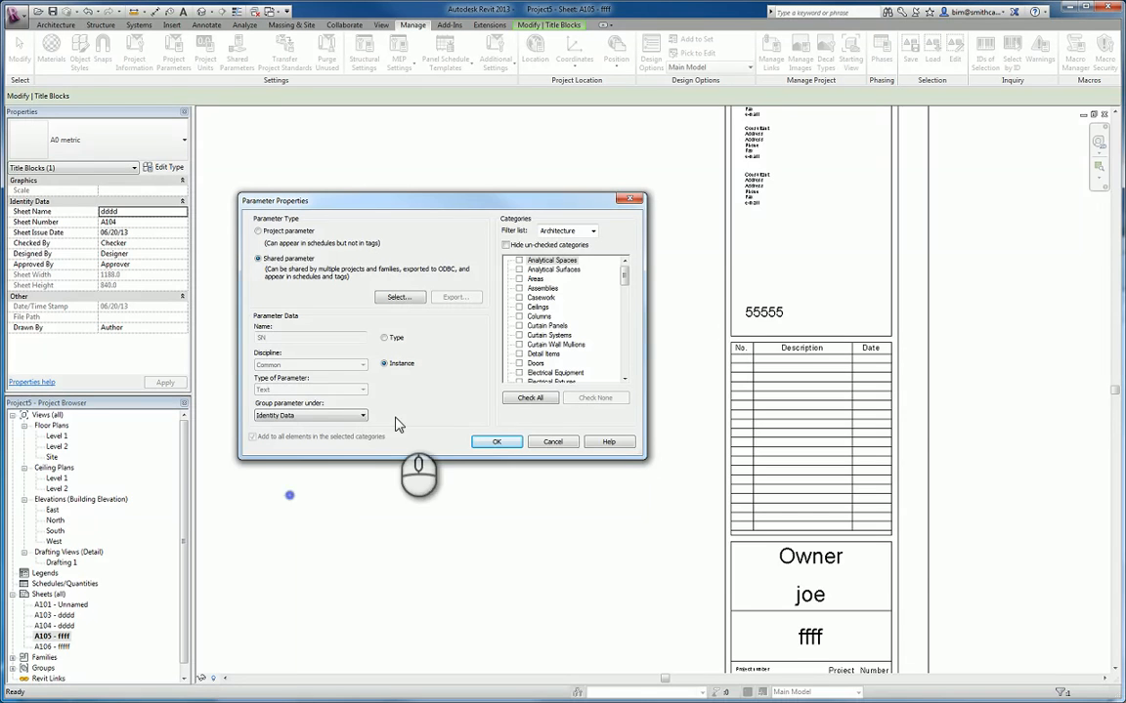
{"action": "left_click", "coordinate": [555, 319]}
{"action": "key", "text": "p"}
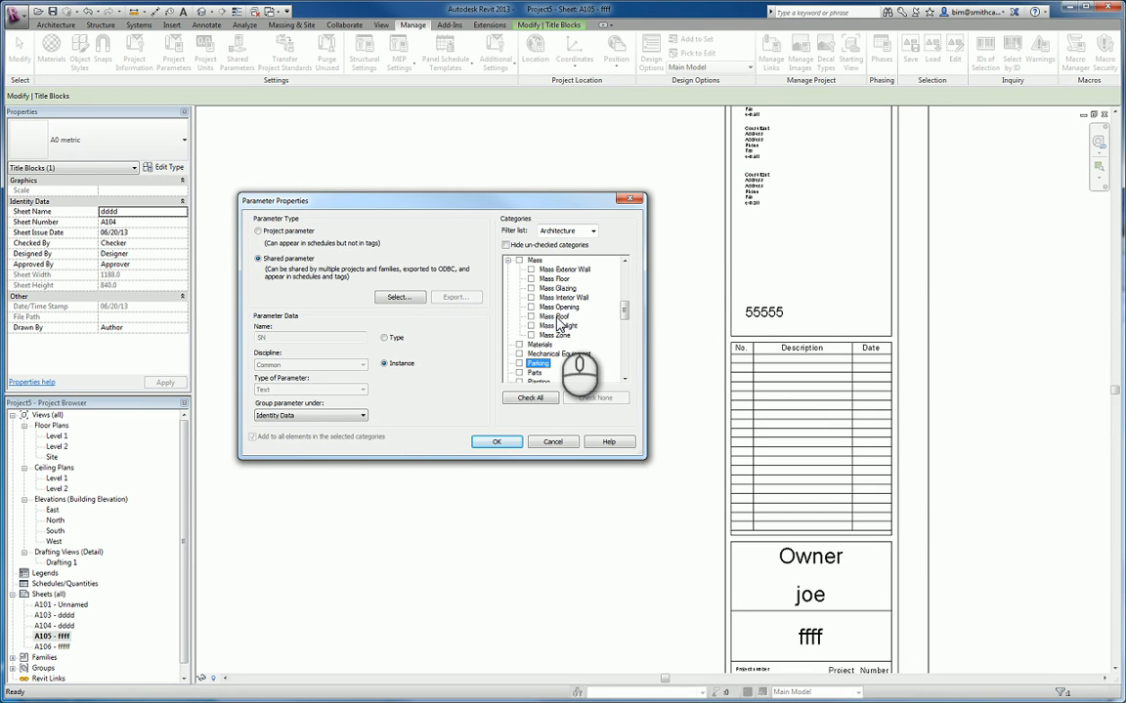
{"action": "left_click", "coordinate": [627, 379]}
{"action": "left_click", "coordinate": [627, 379]}
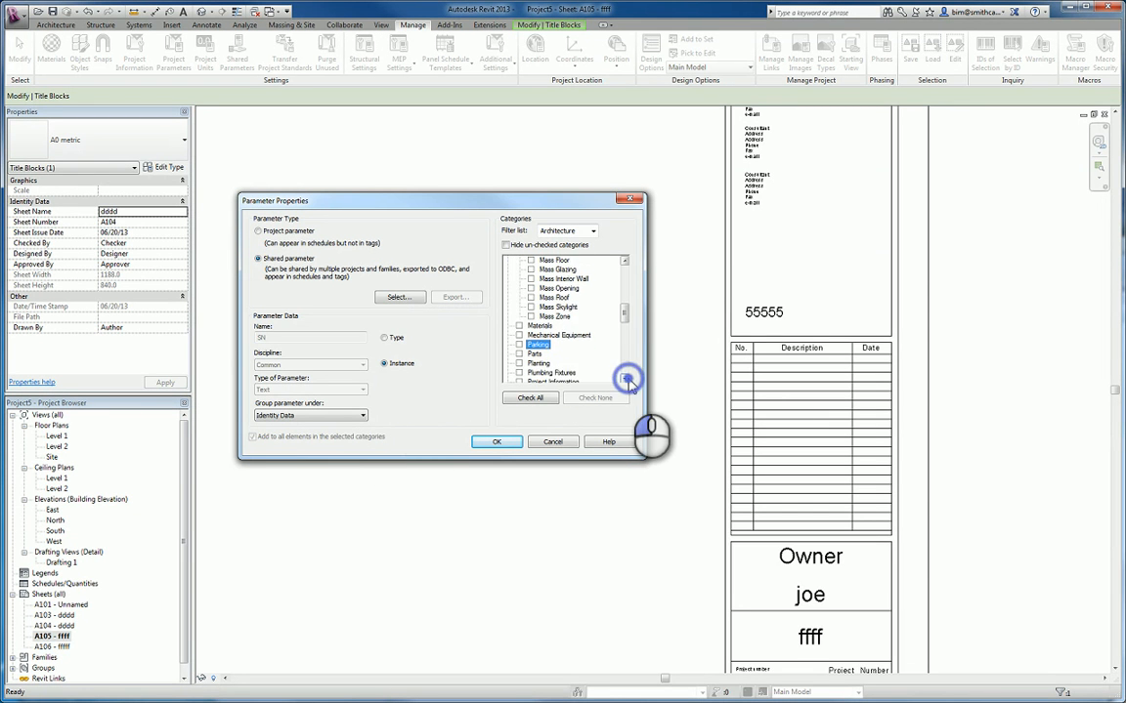
{"action": "left_click", "coordinate": [628, 379]}
{"action": "left_click", "coordinate": [627, 380]}
{"action": "left_click", "coordinate": [520, 364]}
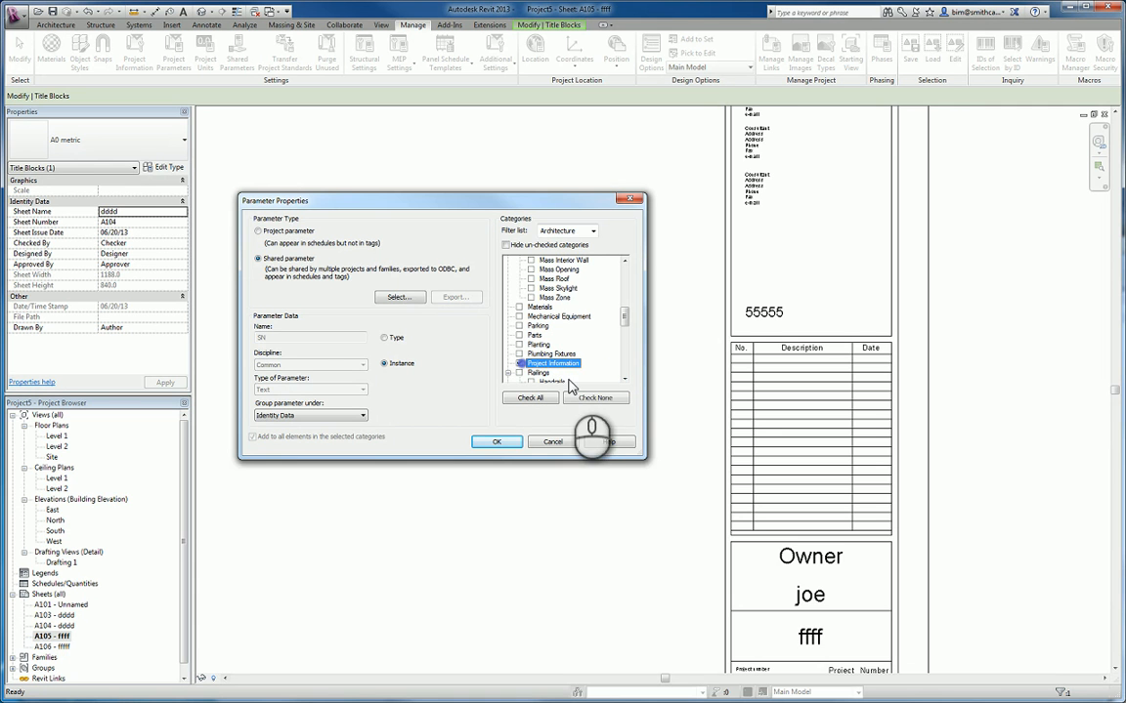
{"action": "left_click", "coordinate": [497, 443]}
{"action": "left_click", "coordinate": [394, 409]}
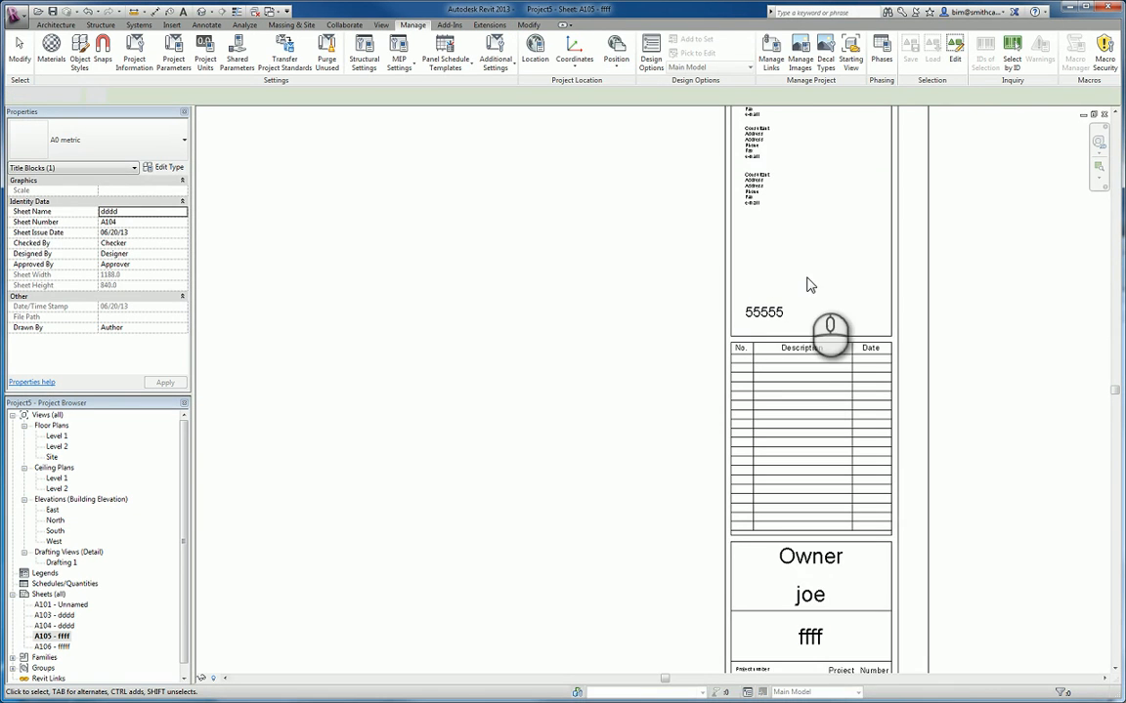
- Set the SN label in the title block of sheet A105 to 1234 3344
{"action": "left_click", "coordinate": [925, 284]}
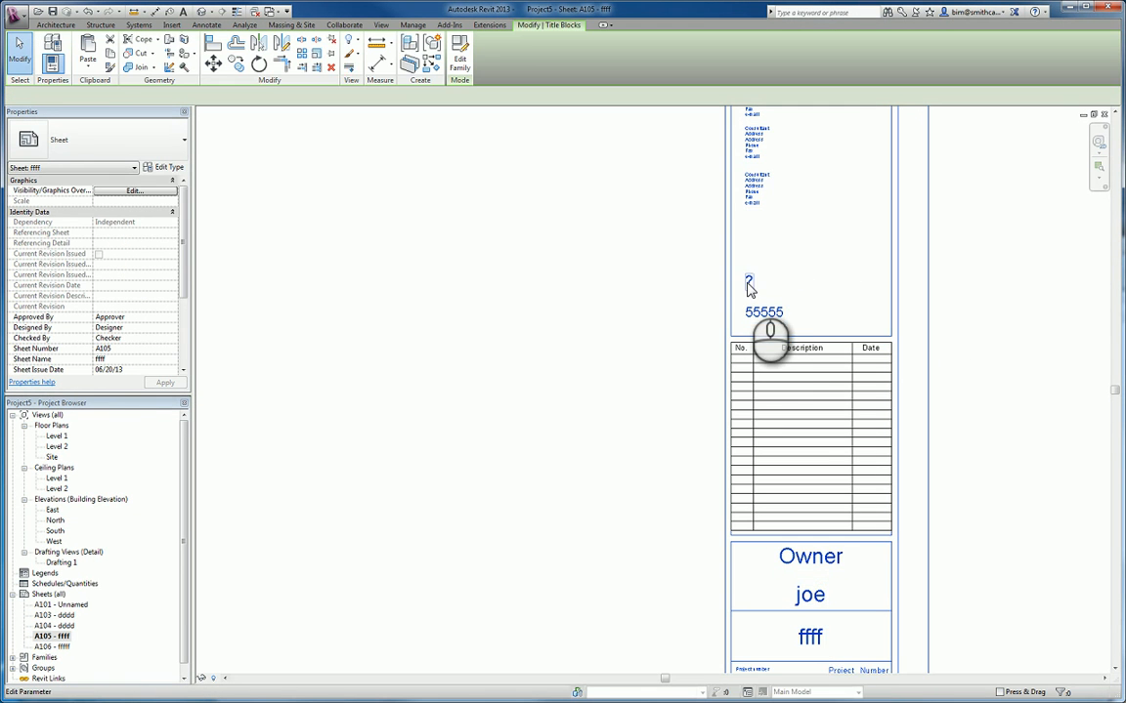
{"action": "left_click", "coordinate": [749, 285]}
{"action": "left_click", "coordinate": [749, 283]}
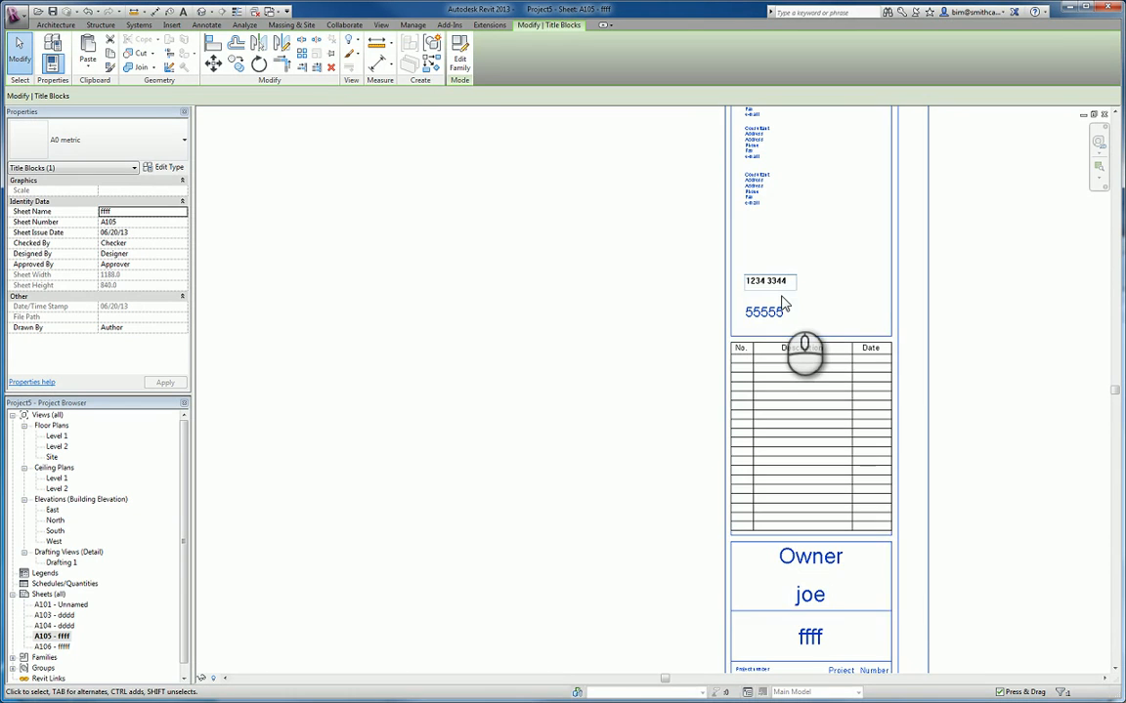
{"action": "left_click", "coordinate": [785, 305]}
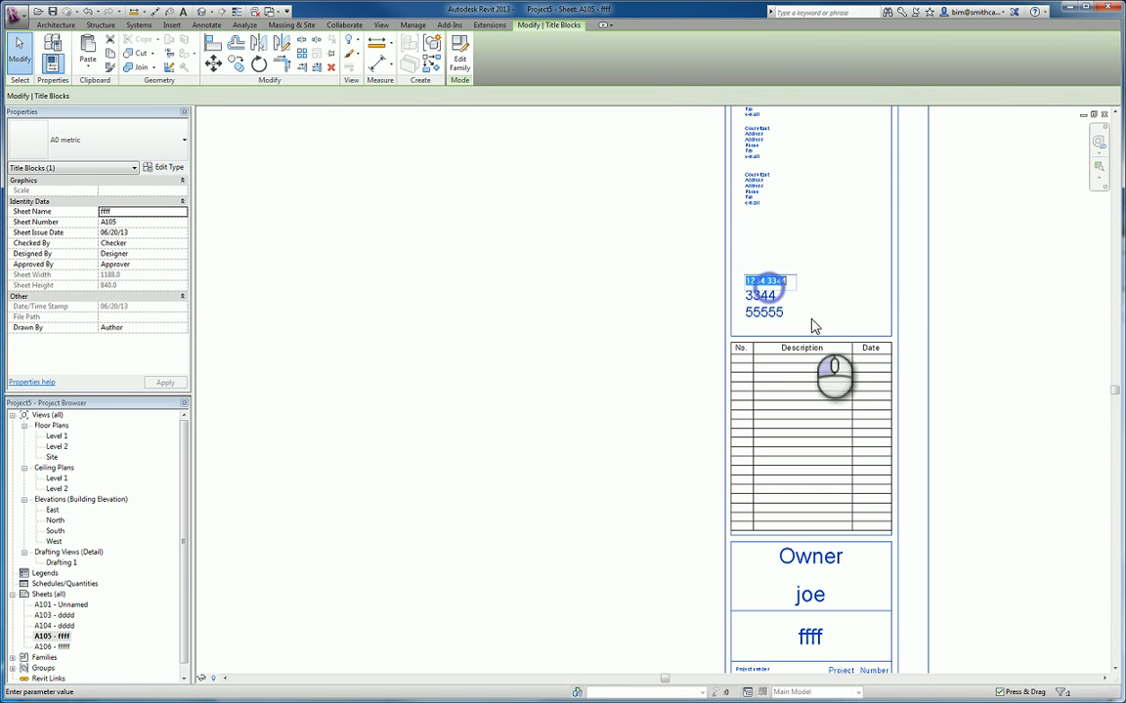
{"action": "left_click", "coordinate": [598, 299]}
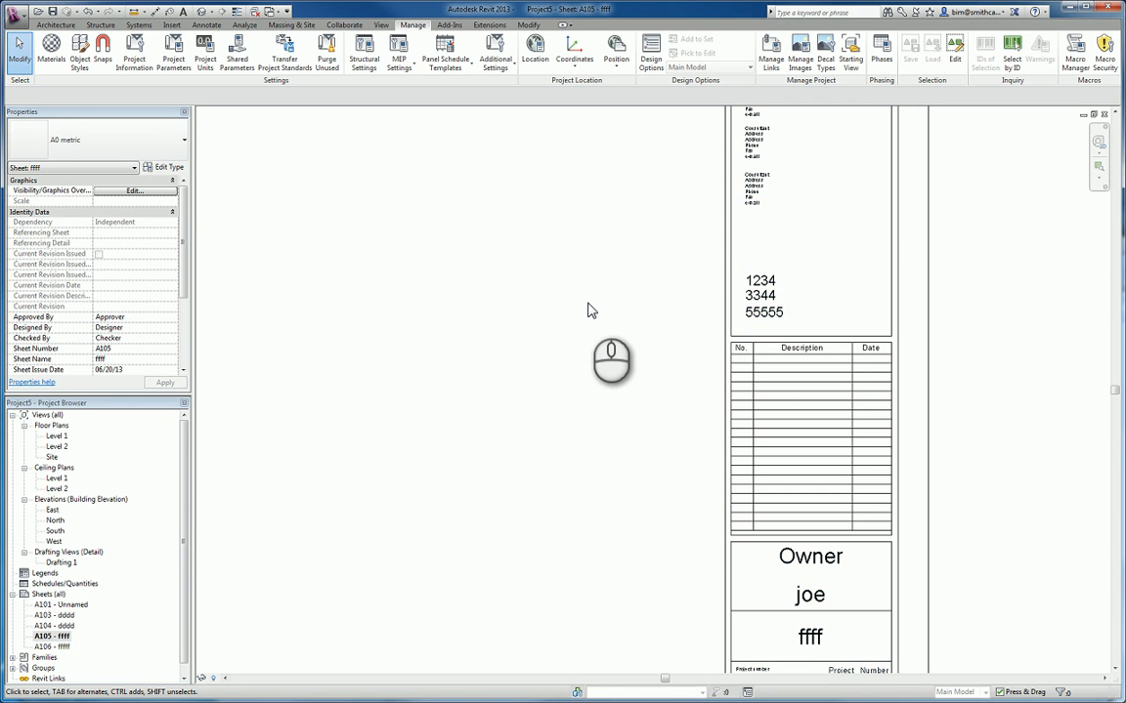
- Compare the SN and Project Code labels on sheets A101, A103 and A104, and inspect the title block properties on A104
{"action": "double_click", "coordinate": [66, 606]}
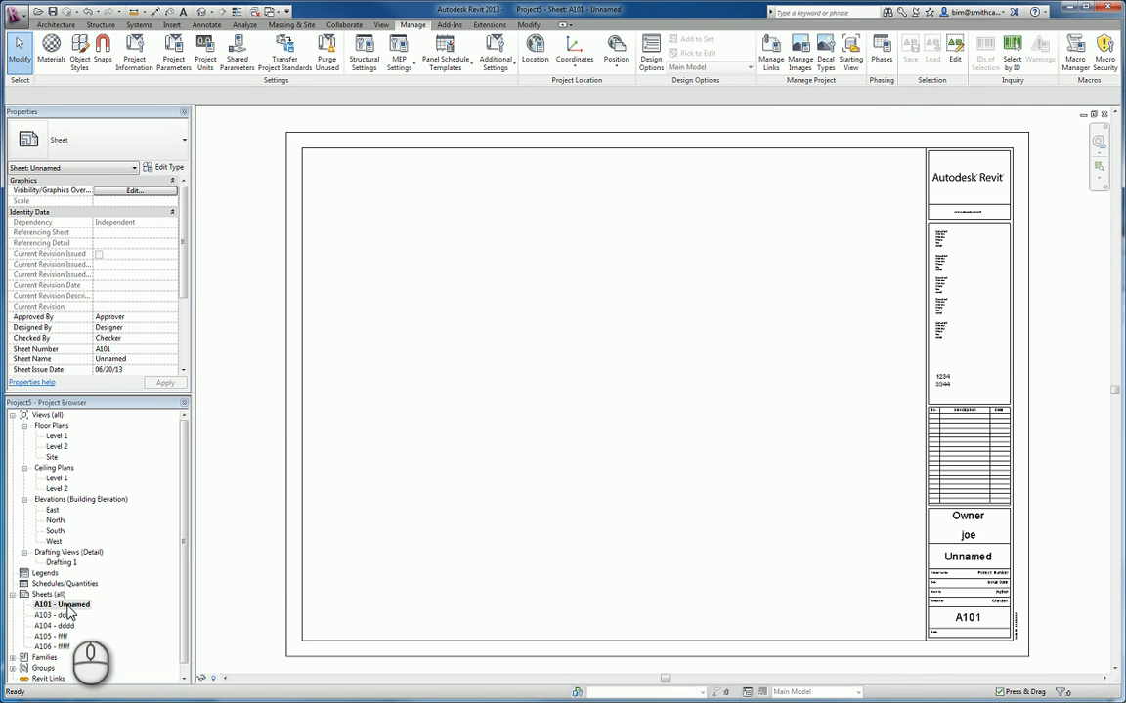
{"action": "double_click", "coordinate": [65, 616]}
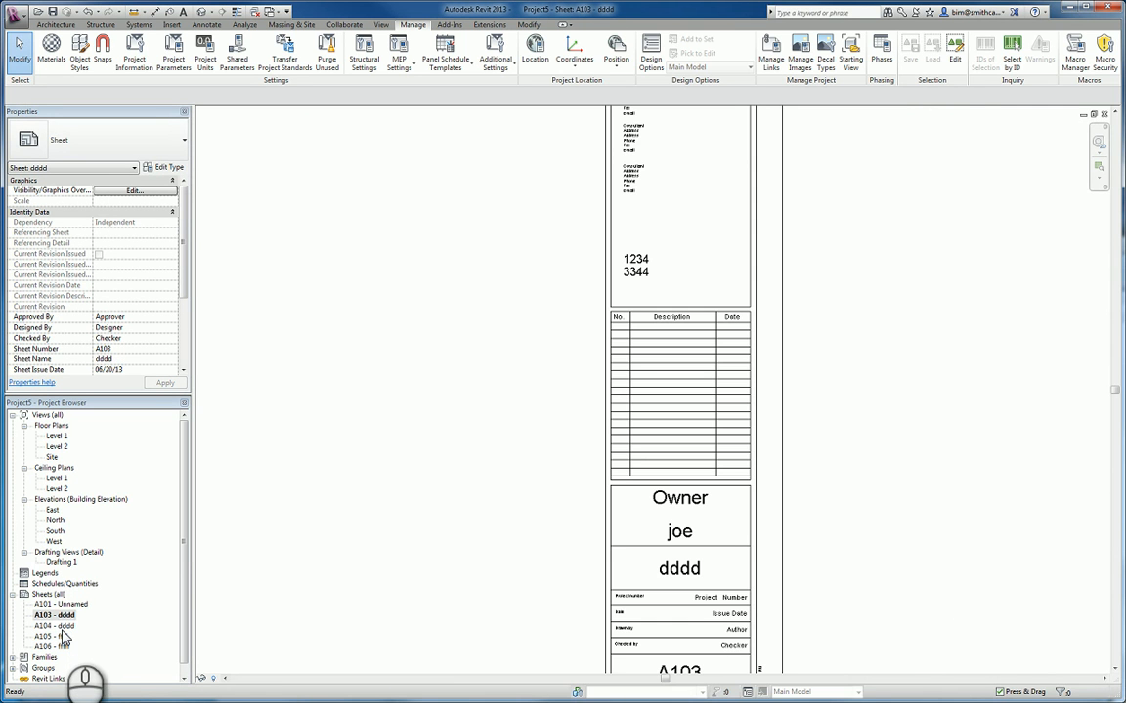
{"action": "double_click", "coordinate": [57, 626]}
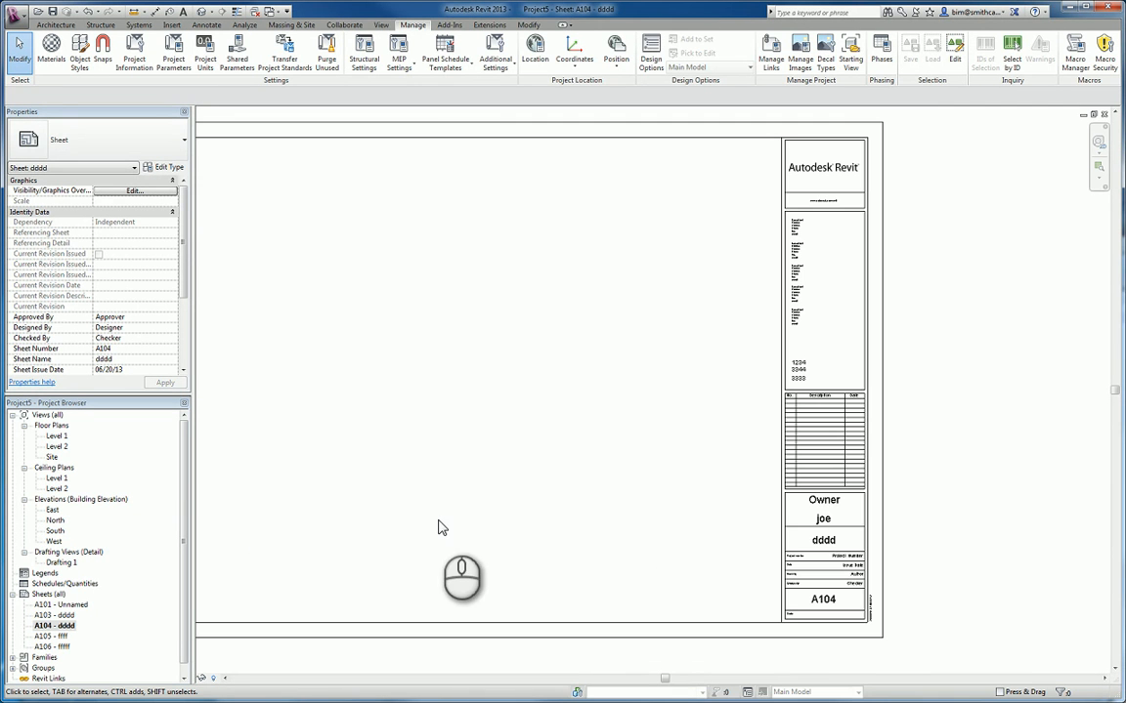
{"action": "left_click", "coordinate": [879, 353]}
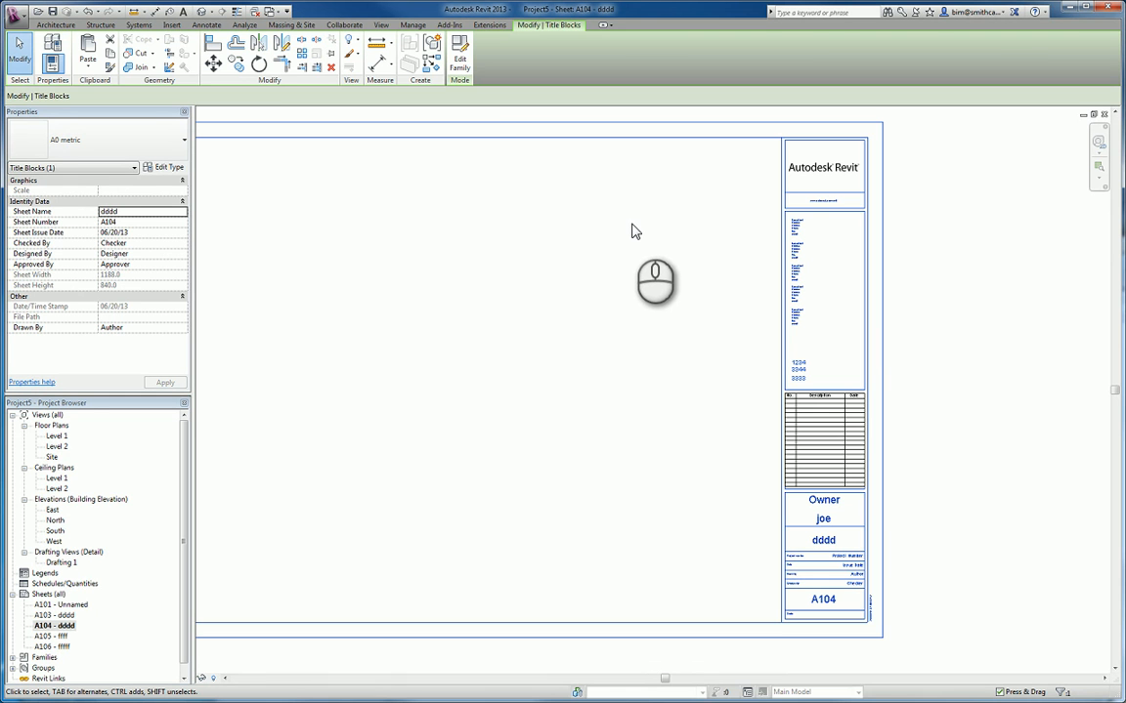
{"action": "left_click", "coordinate": [524, 147]}
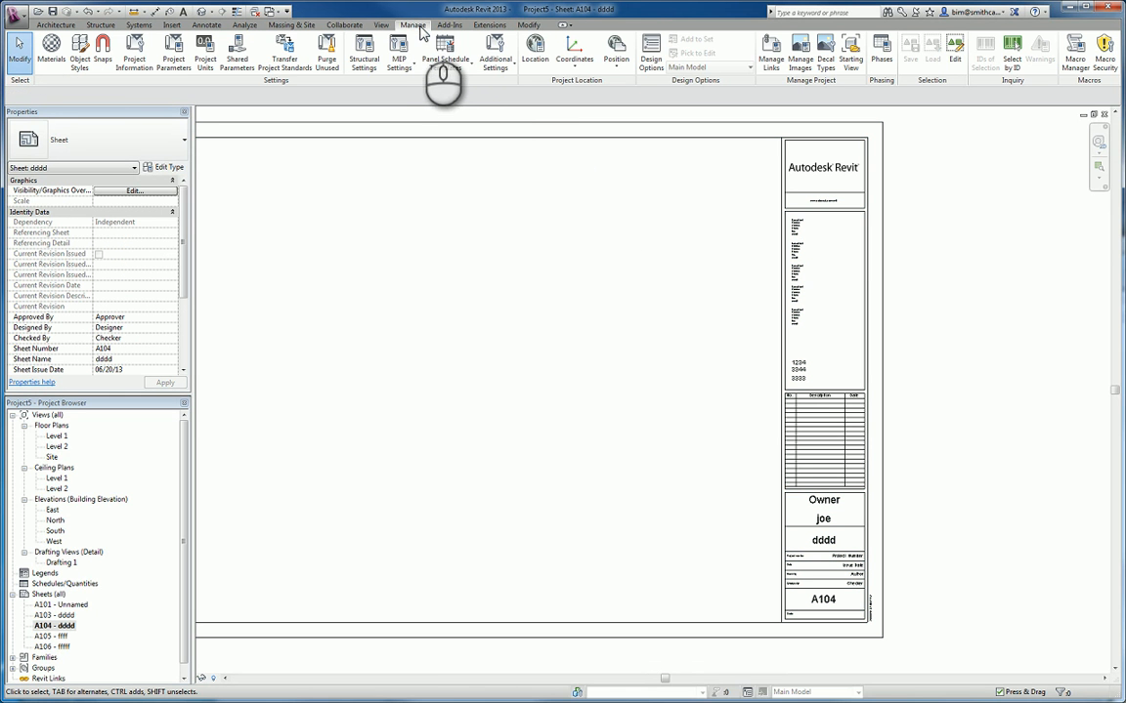
- Set the SN parameter in the project information to 111112222 and accept the project properties
{"action": "left_click", "coordinate": [134, 51]}
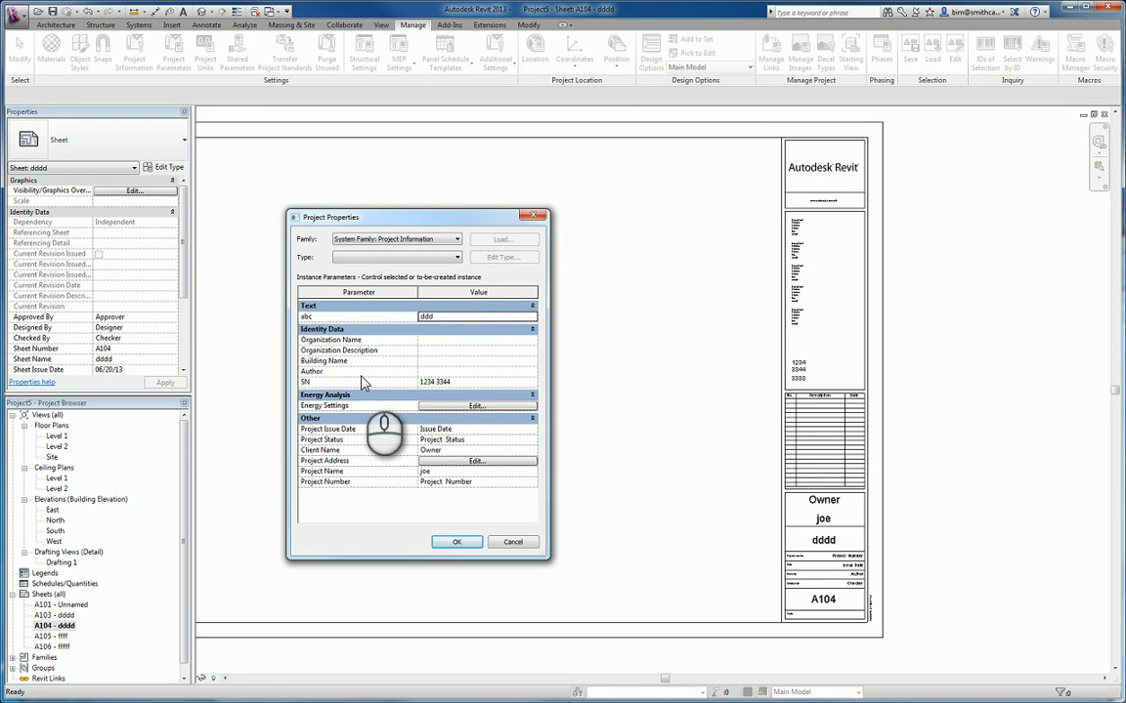
{"action": "left_click", "coordinate": [489, 383]}
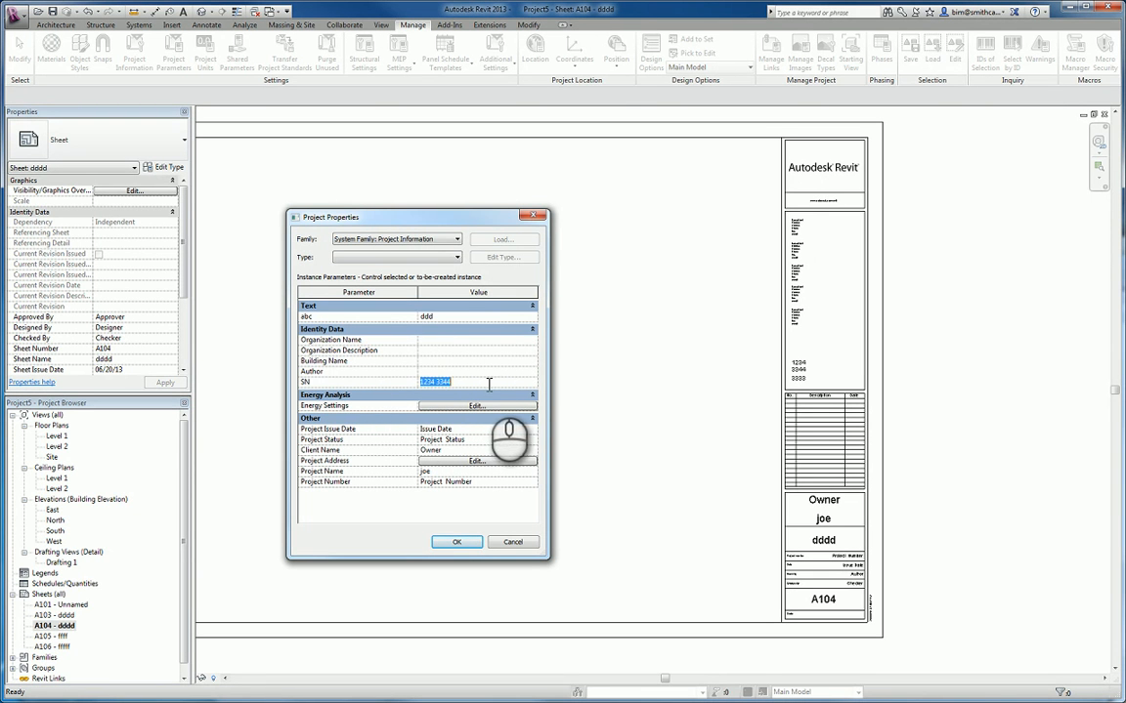
{"action": "left_click_drag", "start_coordinate": [489, 382], "coordinate": [420, 382]}
{"action": "left_click_drag", "start_coordinate": [396, 219], "coordinate": [357, 170]}
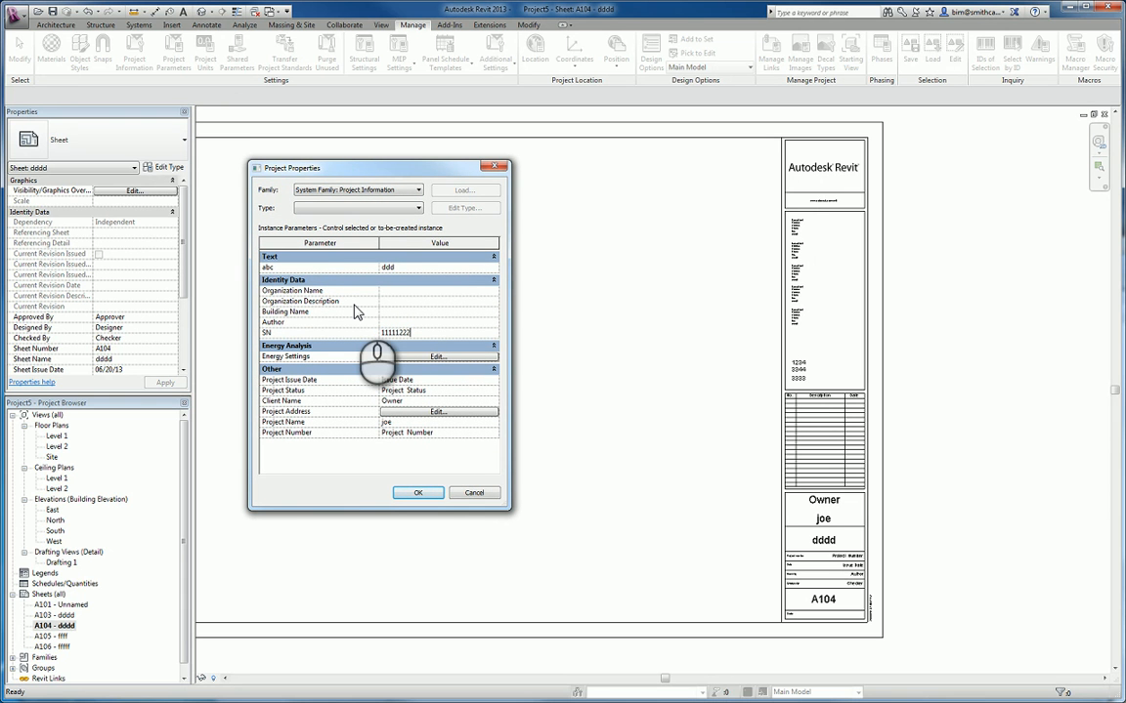
{"action": "type", "text": "11111222"}
{"action": "left_click", "coordinate": [418, 492]}
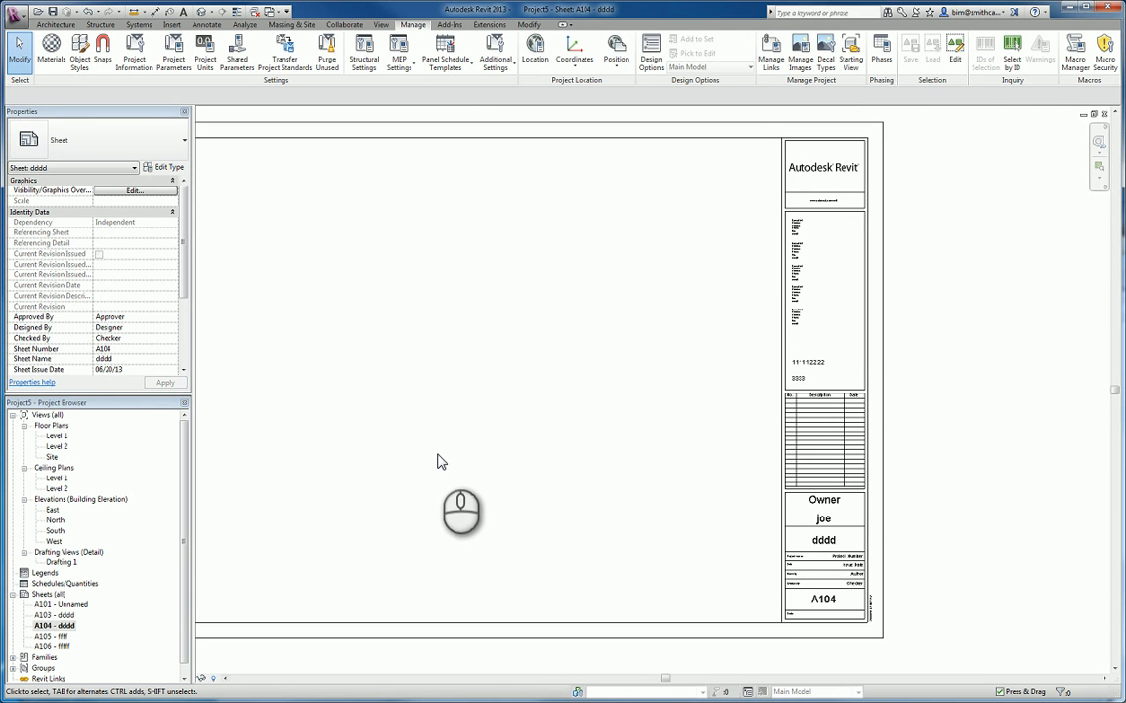
- Review which category the SN project parameter is assigned to, then leave its properties without making changes
{"action": "left_click", "coordinate": [189, 64]}
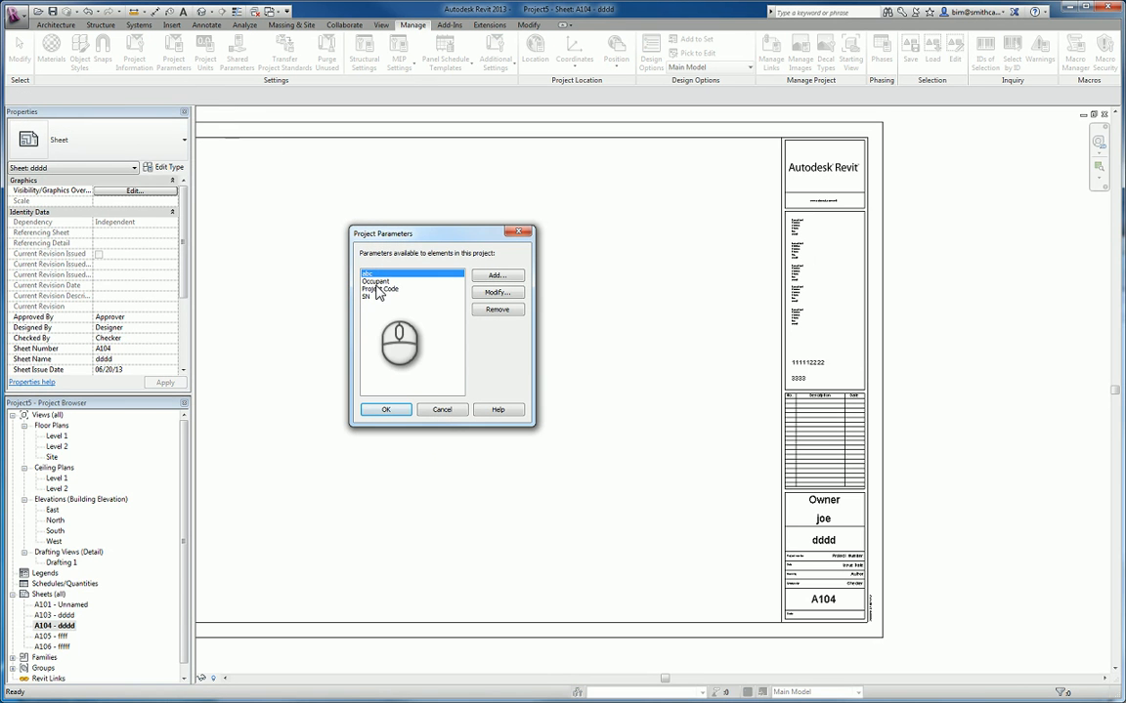
{"action": "left_click", "coordinate": [368, 297]}
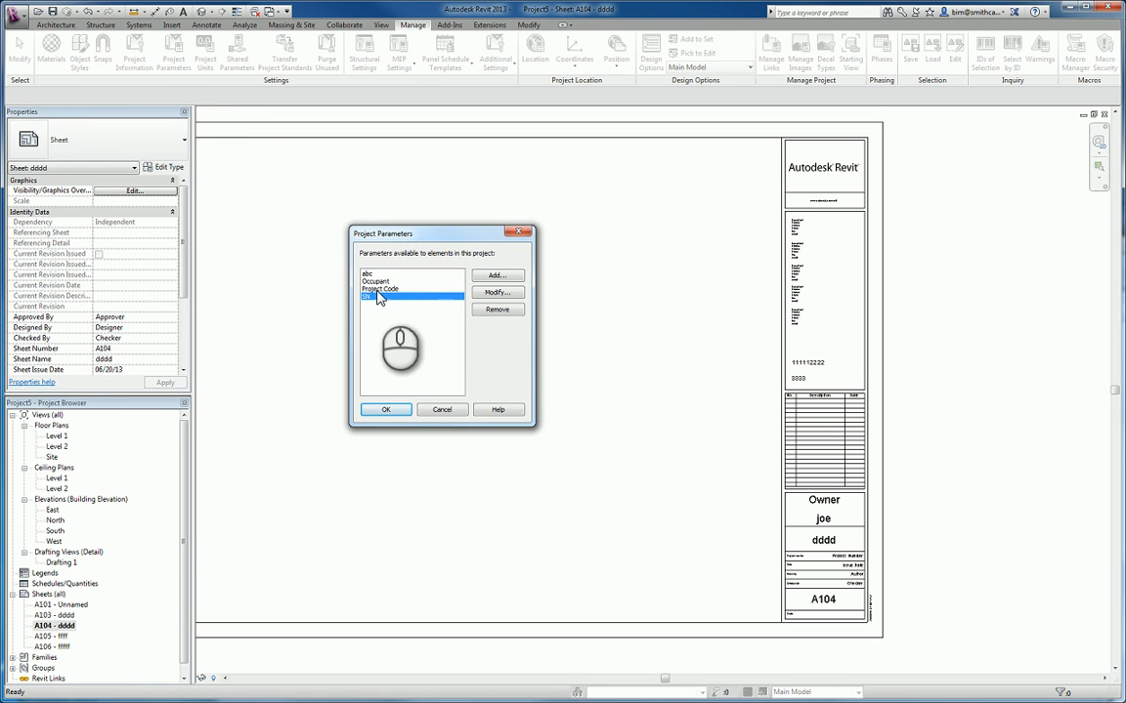
{"action": "left_click", "coordinate": [480, 295]}
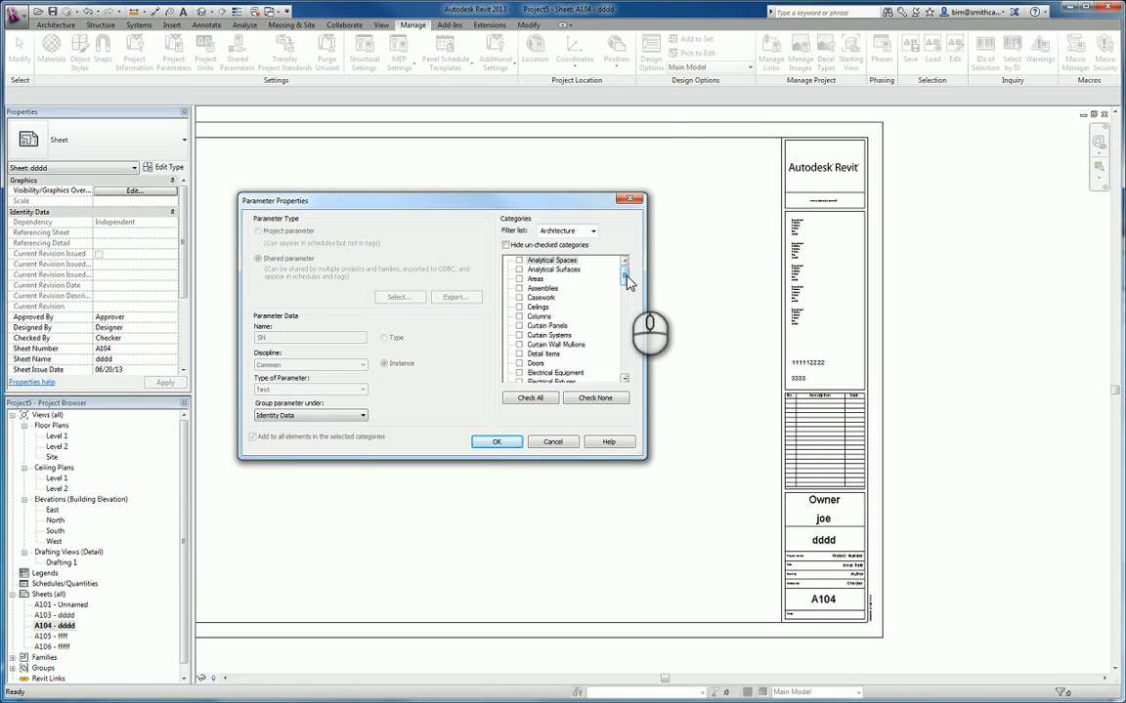
{"action": "left_click_drag", "start_coordinate": [627, 280], "coordinate": [623, 325]}
{"action": "left_click", "coordinate": [570, 291]}
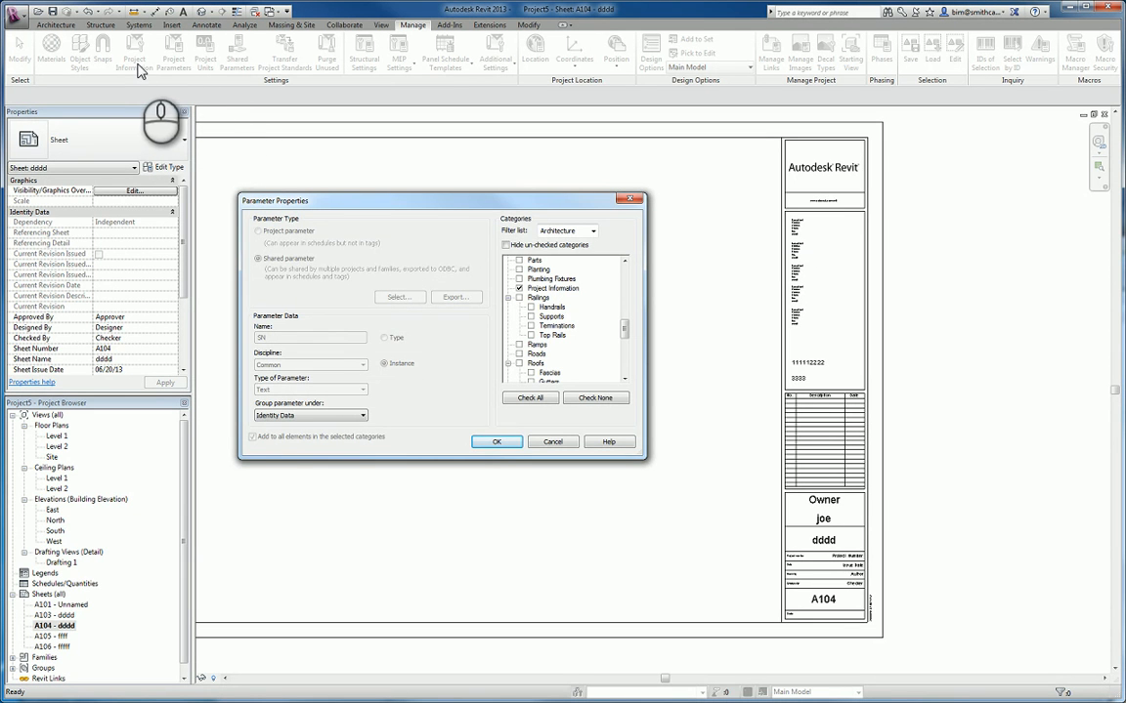
{"action": "left_click", "coordinate": [630, 200]}
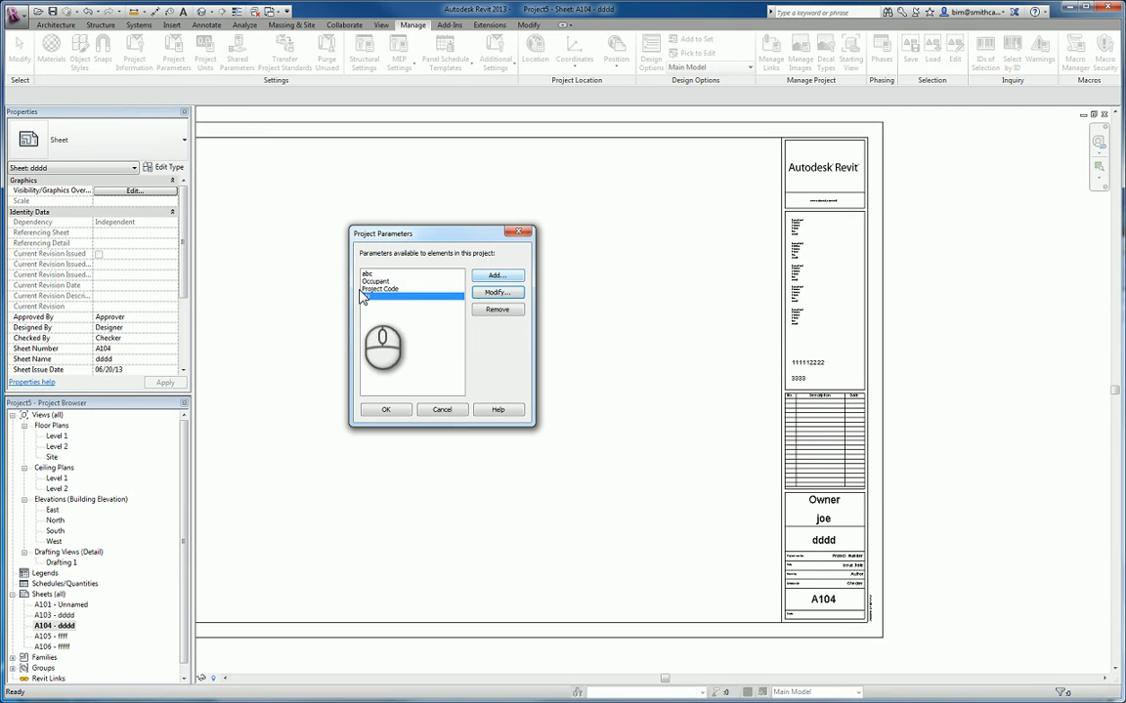
- Review the category assignment of the Project Code parameter, using the filtered list of checked categories and the full list
{"action": "left_click", "coordinate": [369, 290]}
{"action": "left_click", "coordinate": [497, 292]}
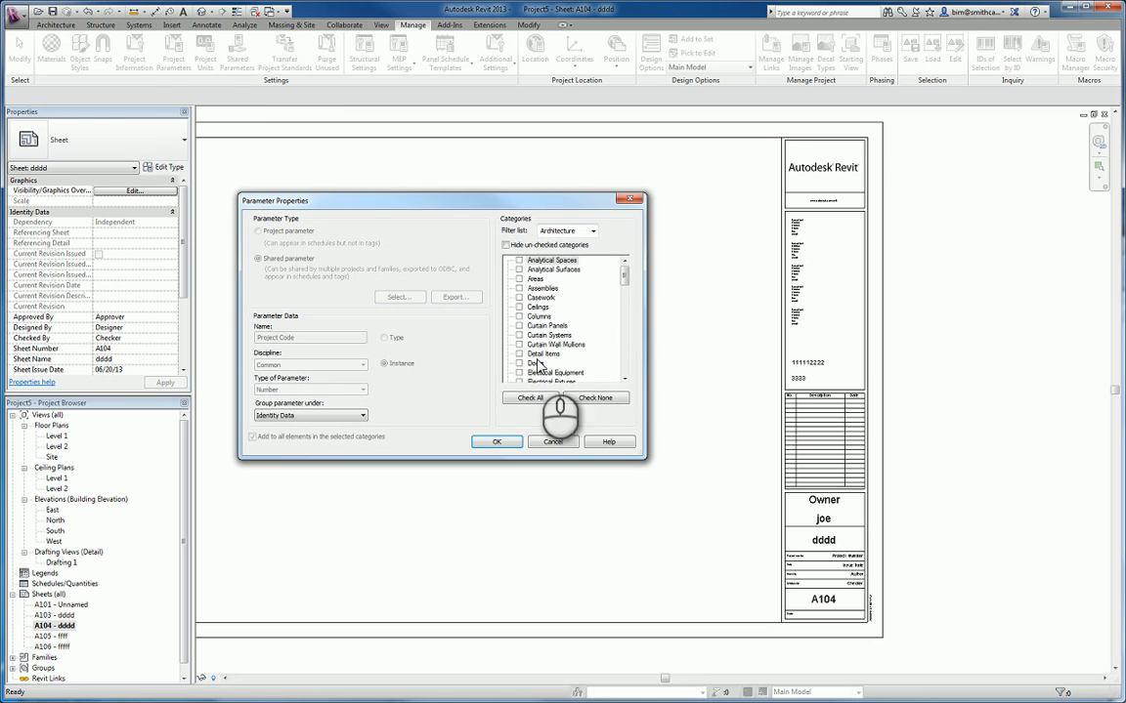
{"action": "scroll", "coordinate": [559, 328], "scroll_direction": "down", "scroll_amount": 2}
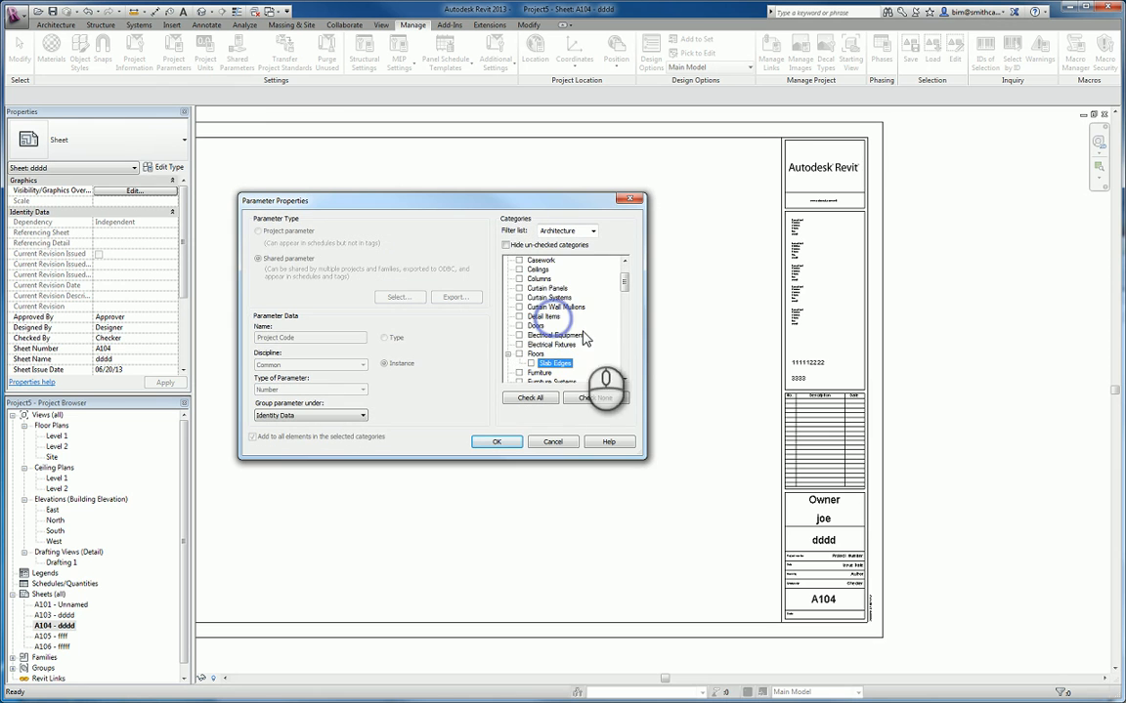
{"action": "left_click", "coordinate": [507, 245]}
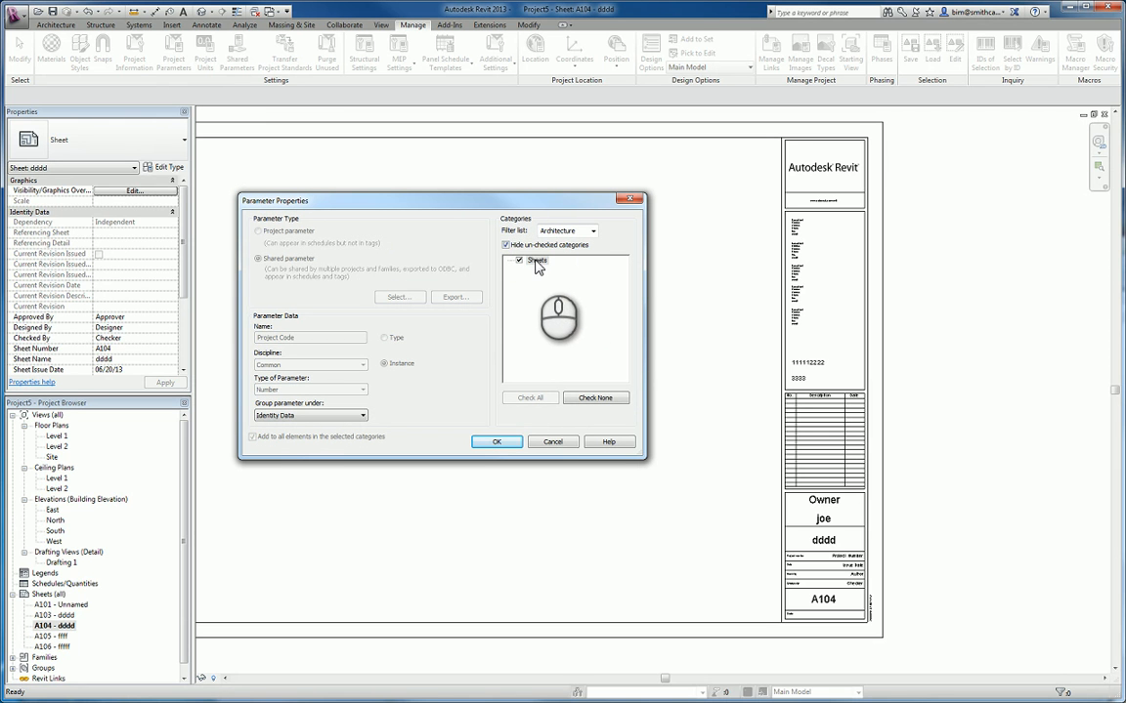
{"action": "left_click", "coordinate": [506, 246]}
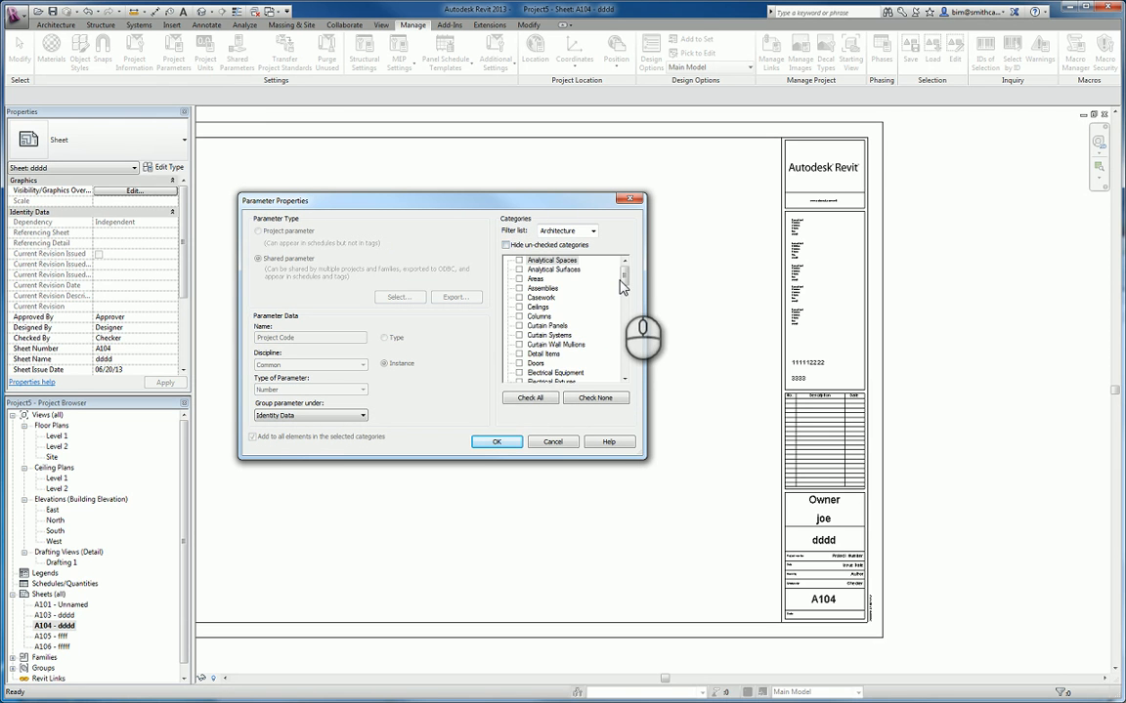
{"action": "left_click_drag", "start_coordinate": [623, 281], "coordinate": [628, 347]}
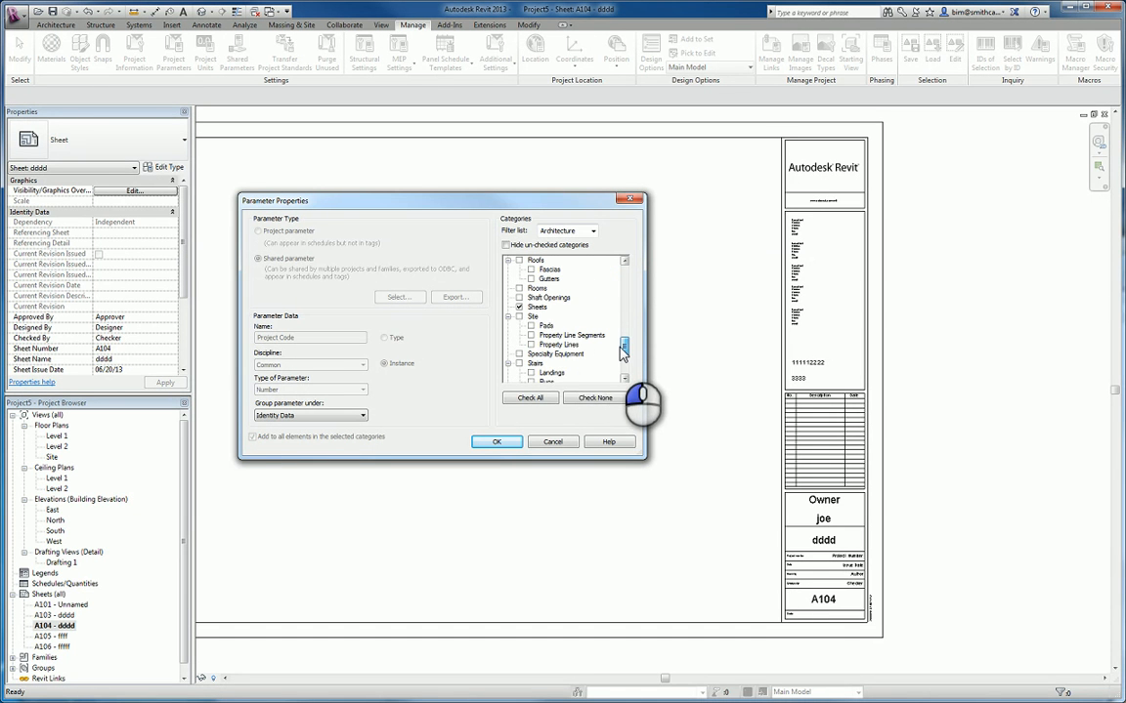